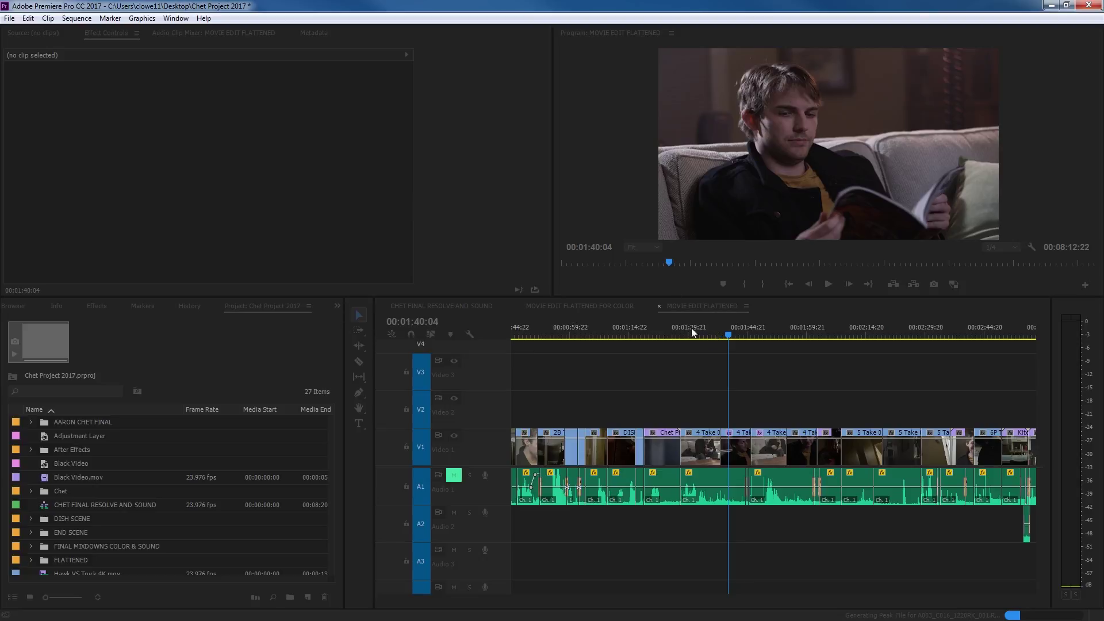
# - Focus the Premiere window and open the Window menu to find Essential Graphics
pyautogui.click(555, 360)
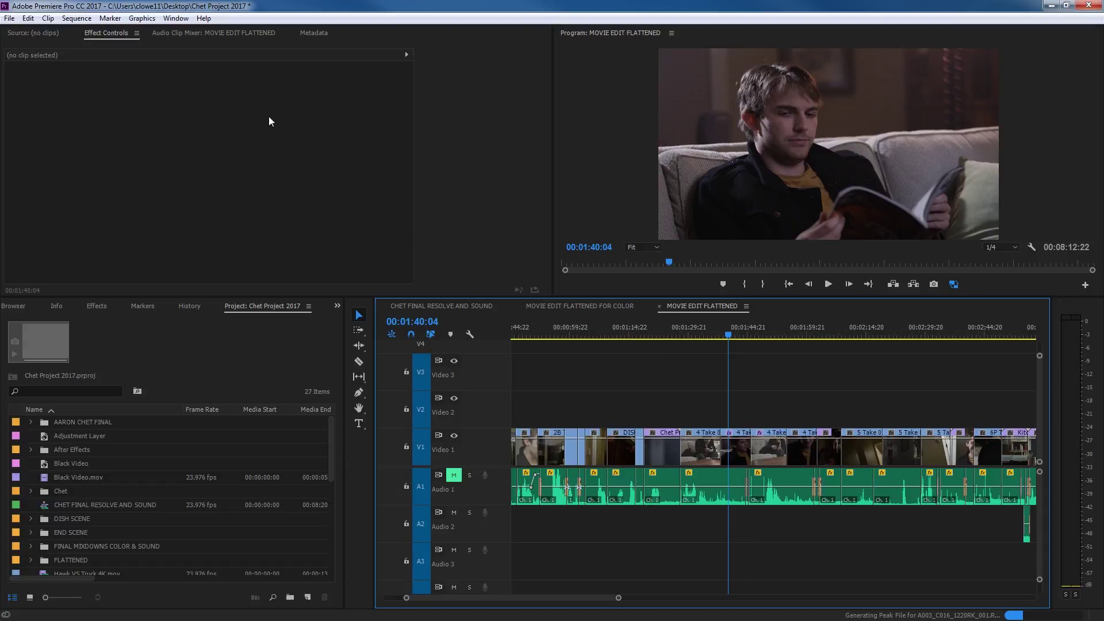
pyautogui.click(175, 17)
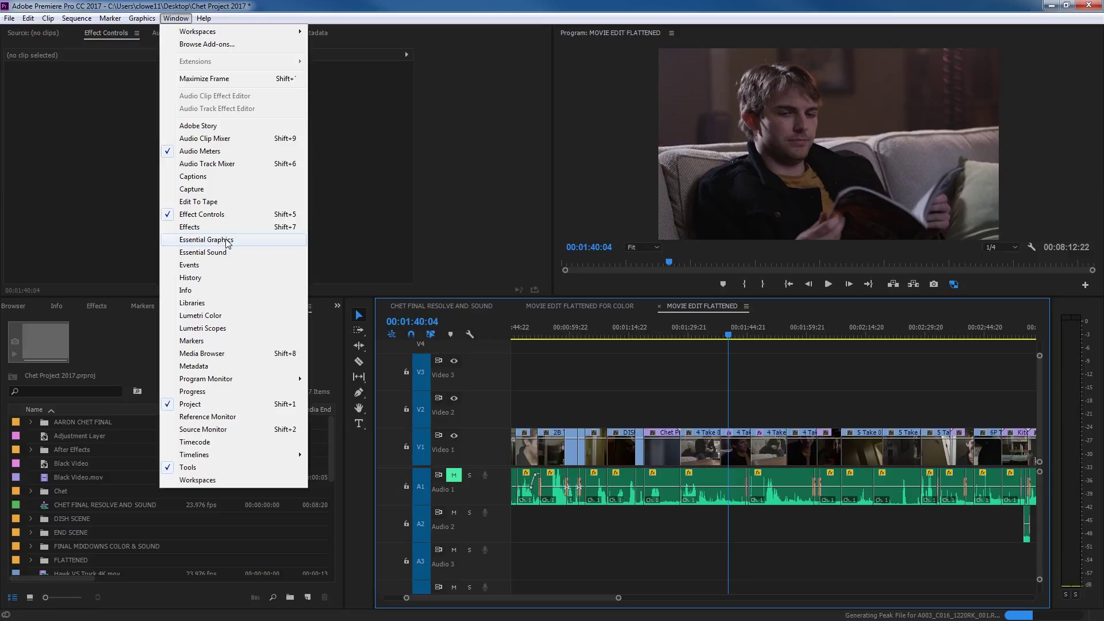
# - Close the Window menu without adding any panel
pyautogui.click(340, 232)
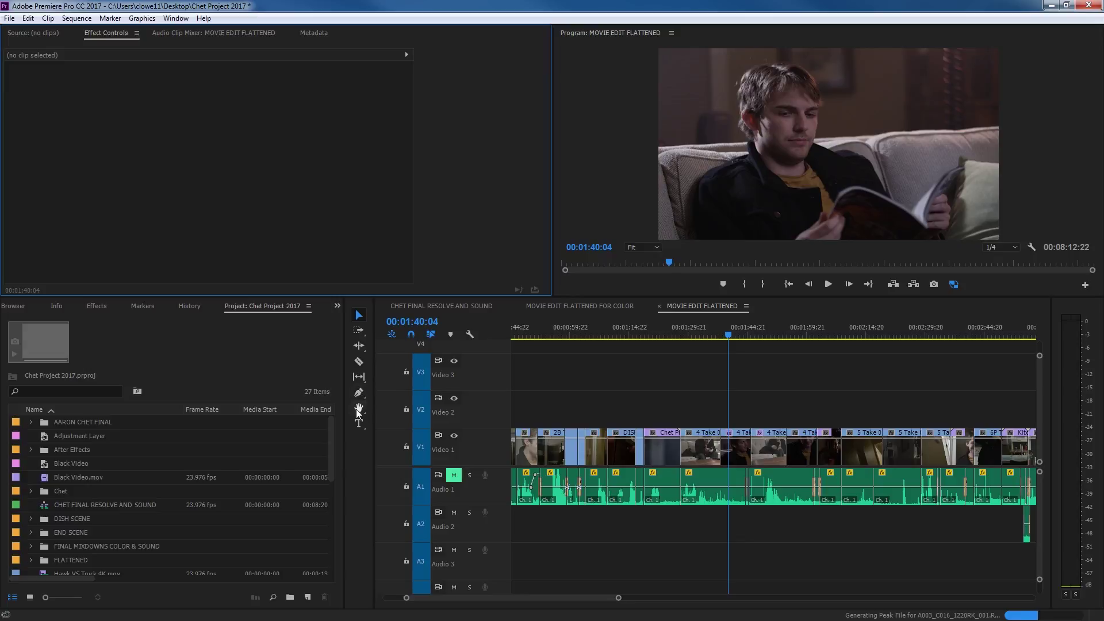
# - Try the Track Select Forward and Backward tools, then make Ripple Edit active
pyautogui.click(361, 336)
pyautogui.click(361, 336)
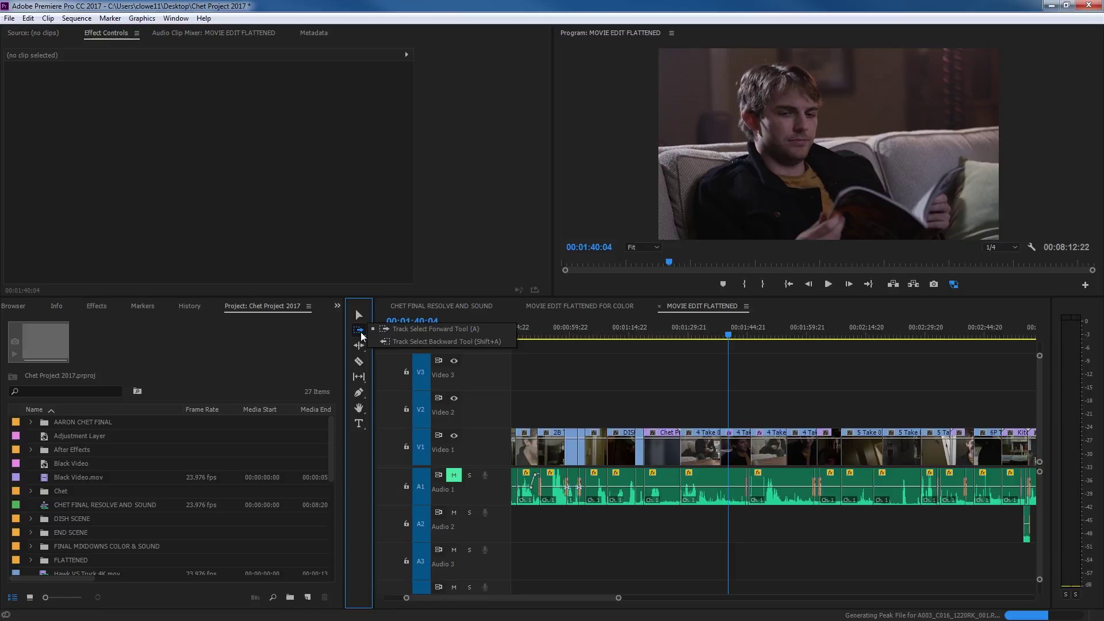
pyautogui.click(403, 339)
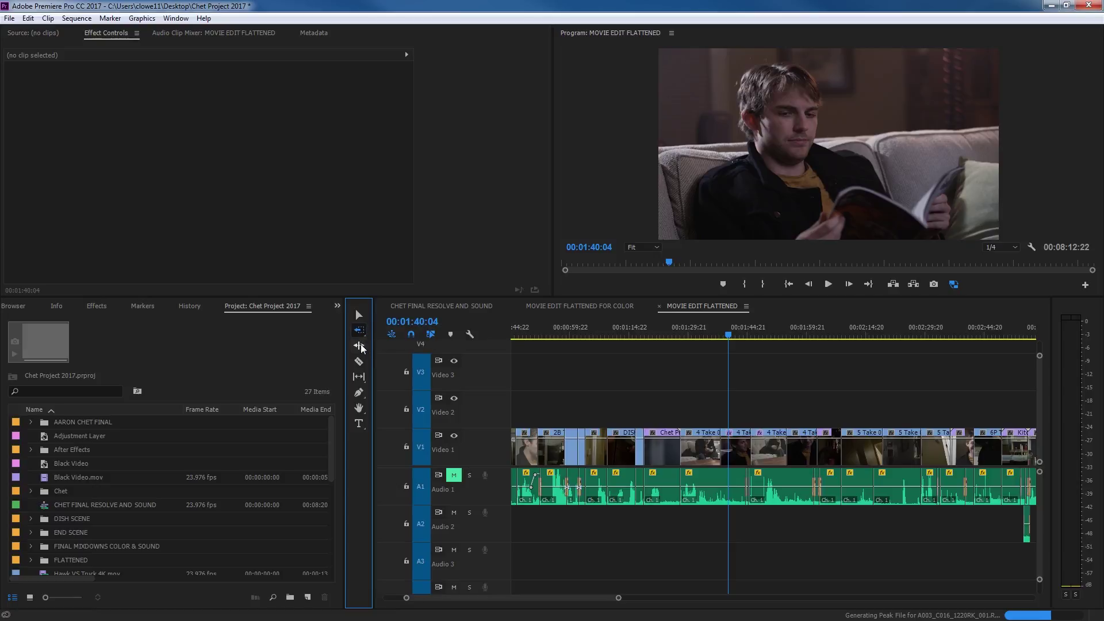
pyautogui.click(359, 330)
pyautogui.click(403, 329)
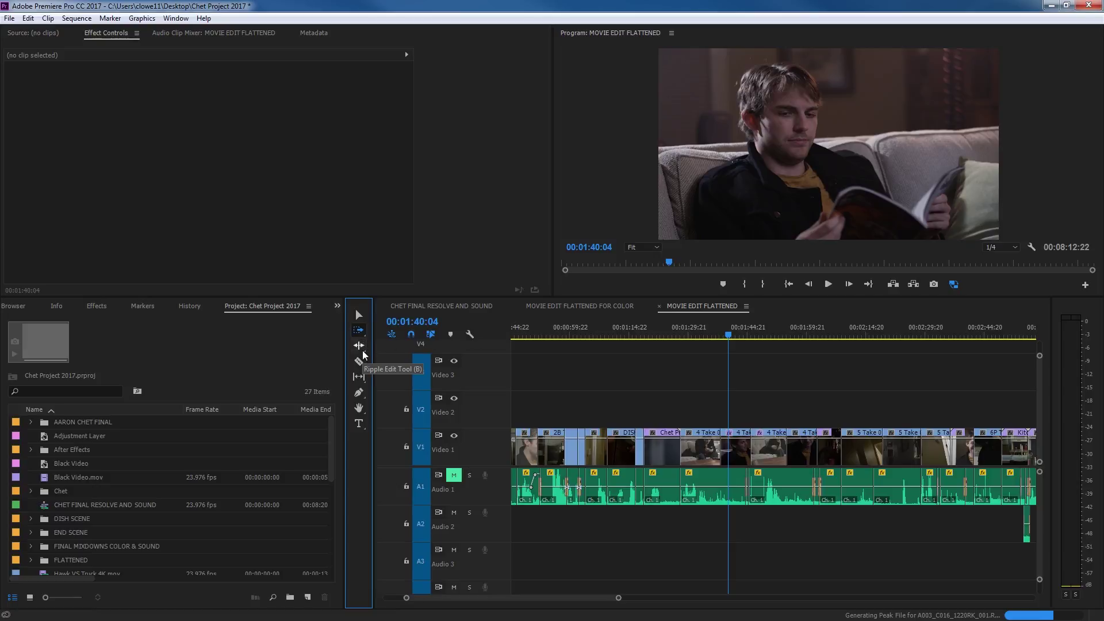
pyautogui.click(361, 347)
pyautogui.click(403, 346)
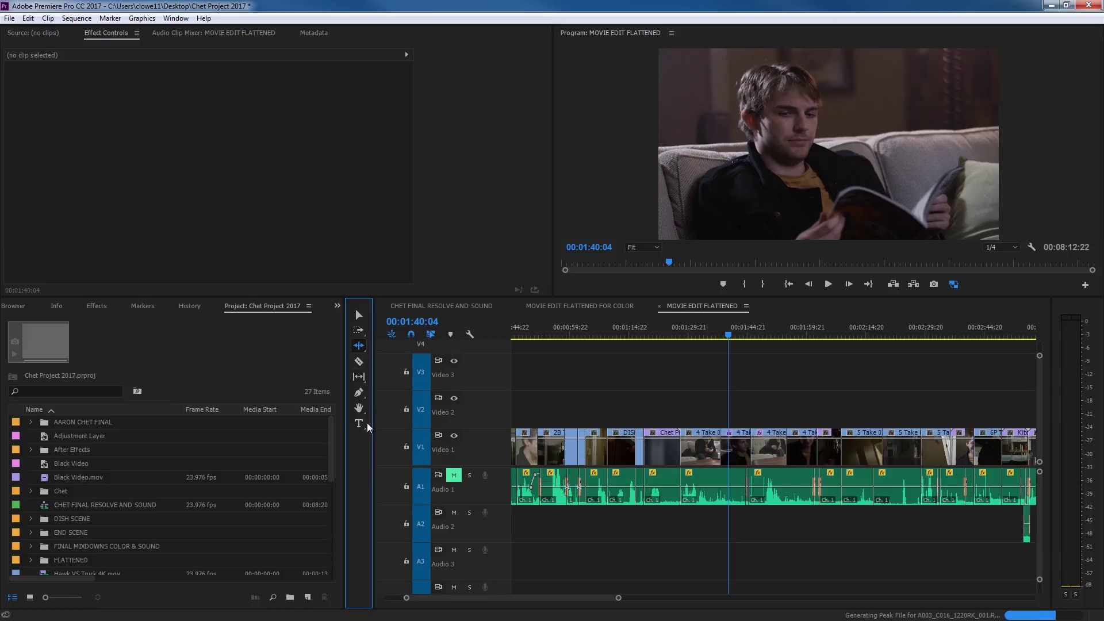
# - Try the Pen tool's shape options, then settle on the horizontal Type tool
pyautogui.click(359, 393)
pyautogui.click(360, 393)
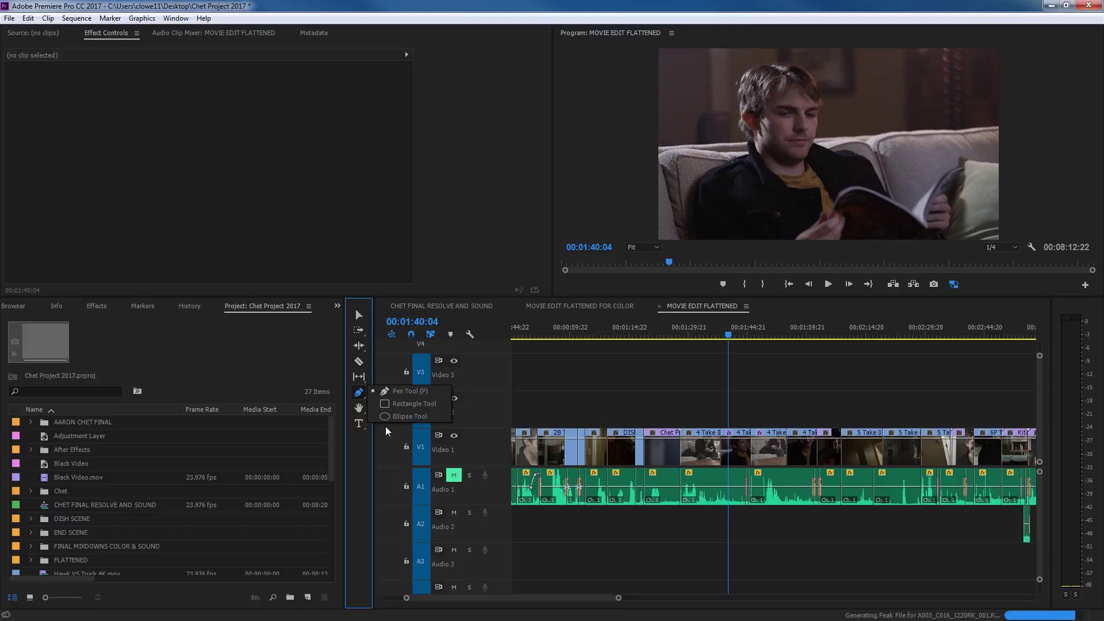
pyautogui.click(365, 451)
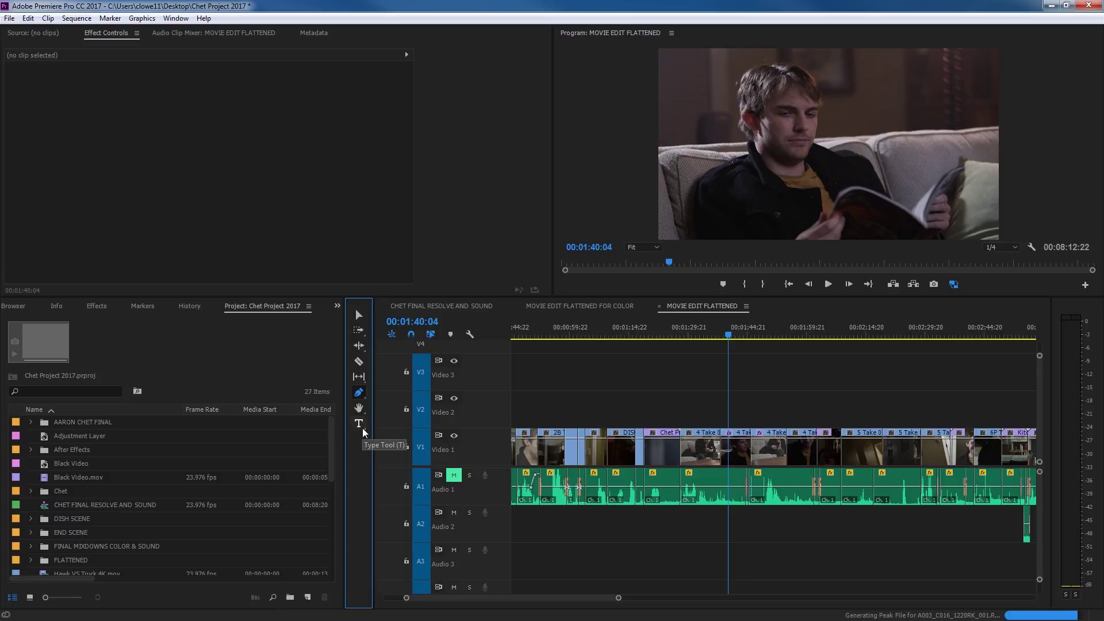
pyautogui.click(363, 429)
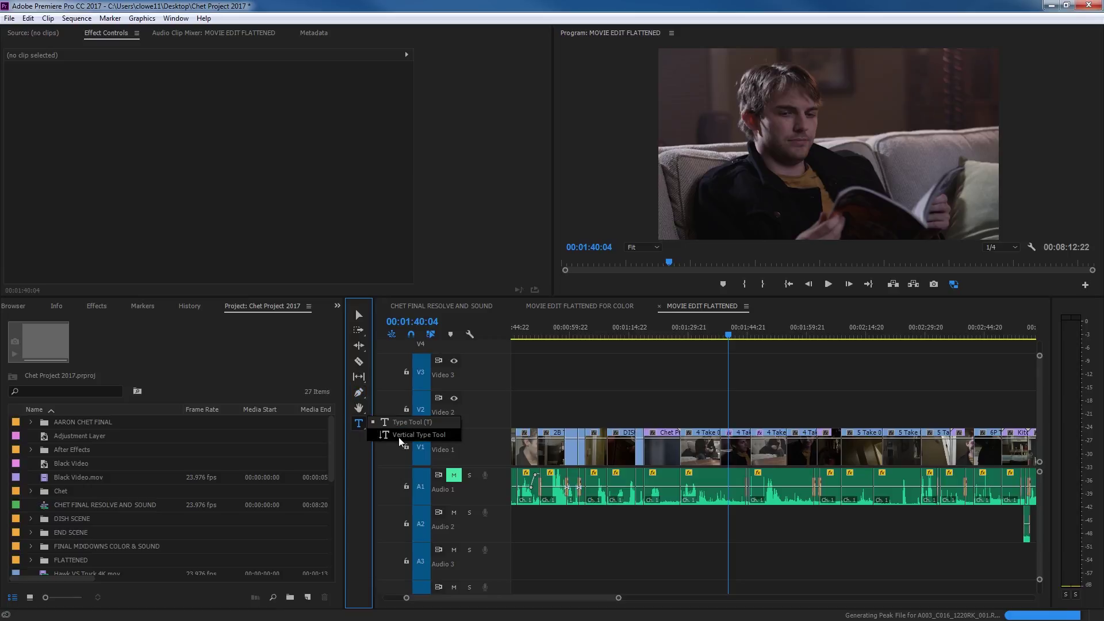
pyautogui.click(362, 446)
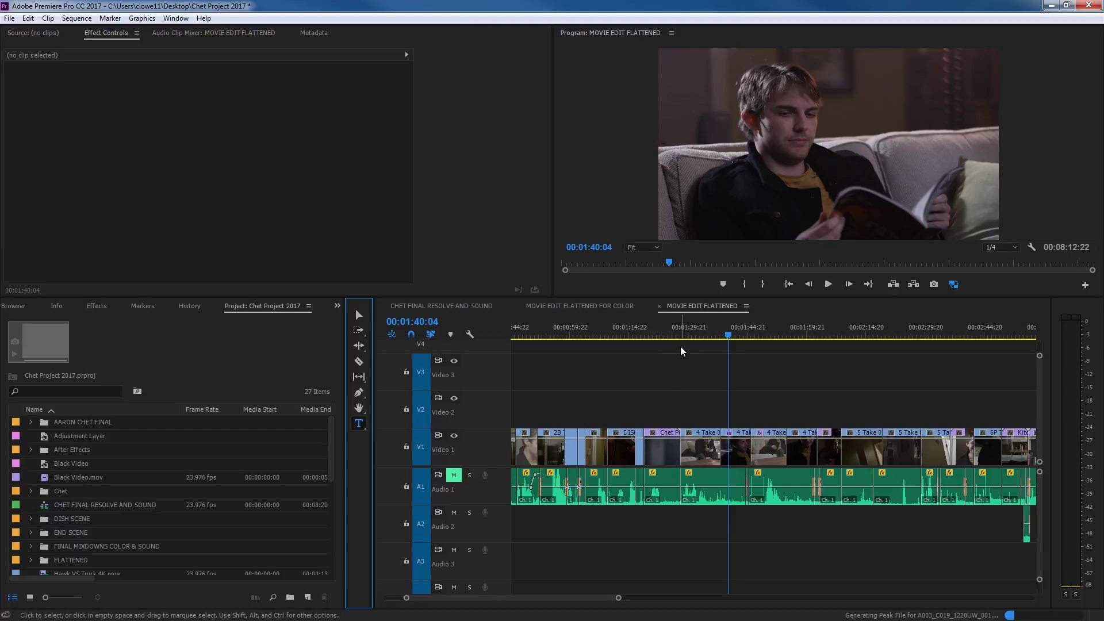
# - Browse the Window > Workspaces list, then switch to the Color workspace
pyautogui.click(176, 18)
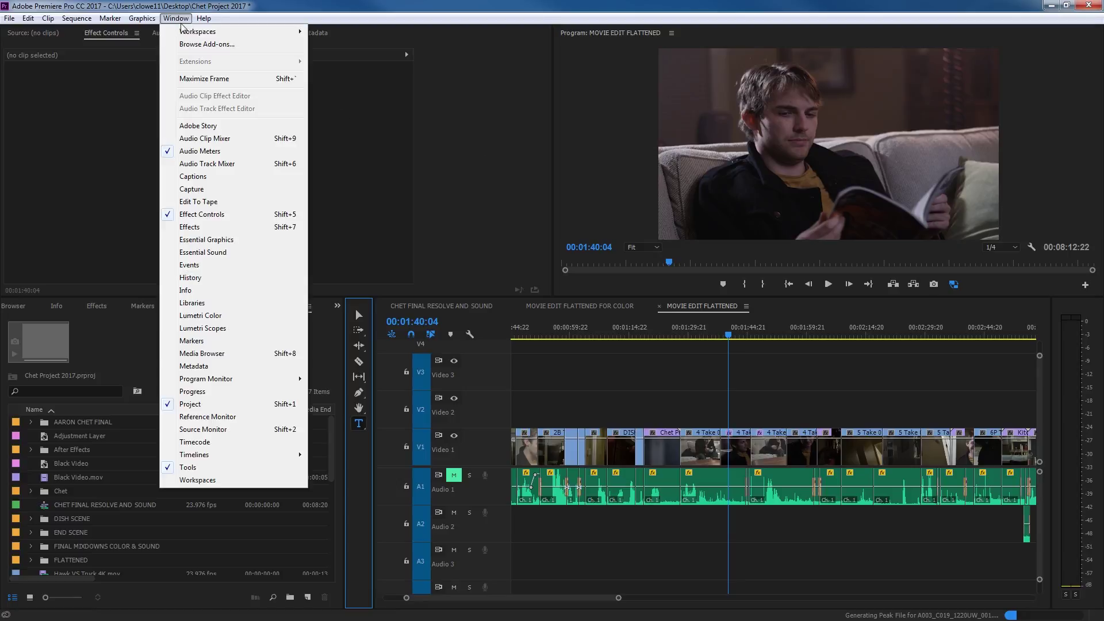
pyautogui.moveTo(198, 31)
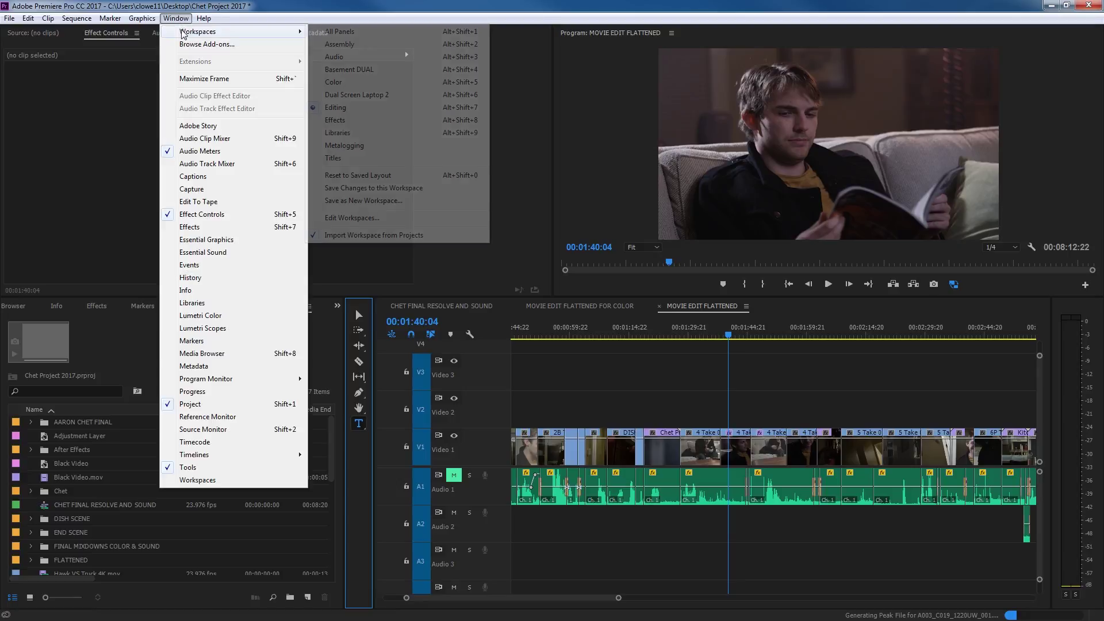
pyautogui.click(346, 164)
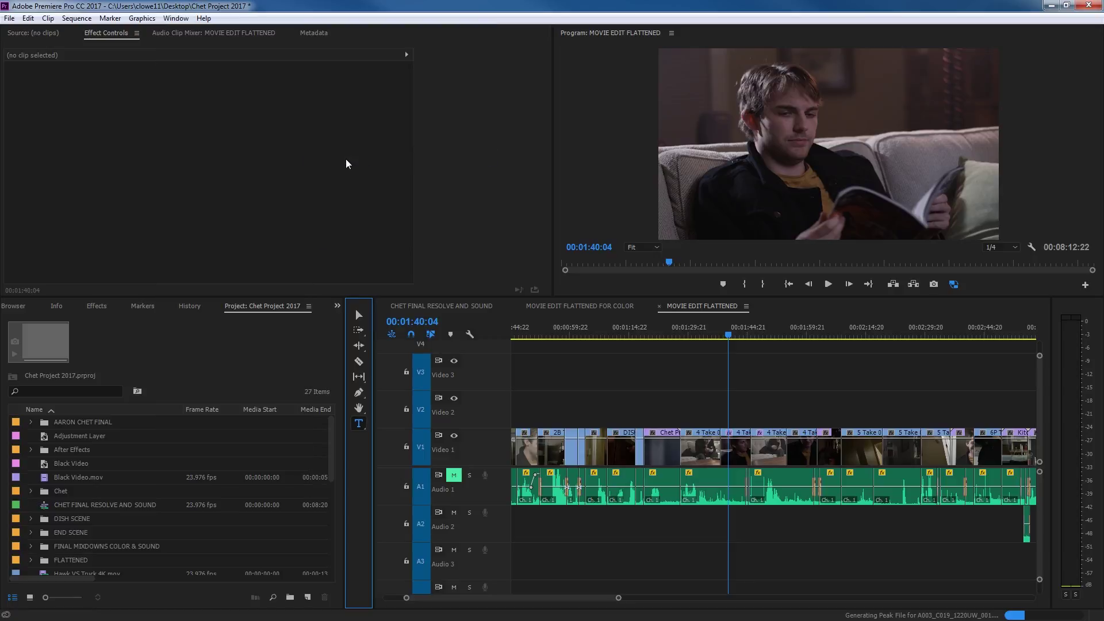
pyautogui.click(184, 23)
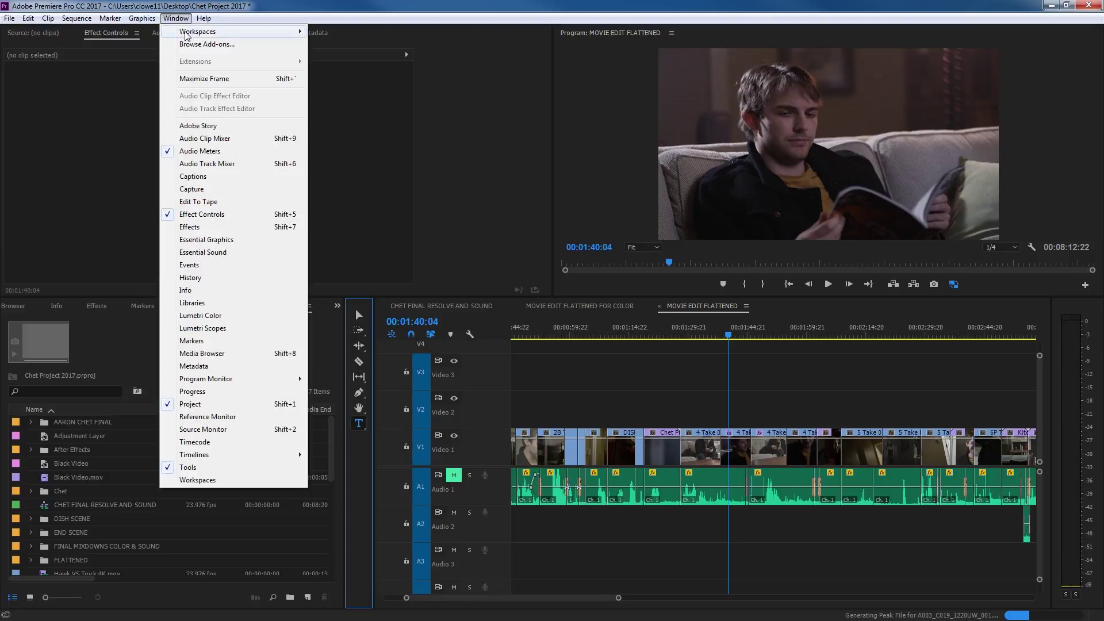
pyautogui.moveTo(242, 32)
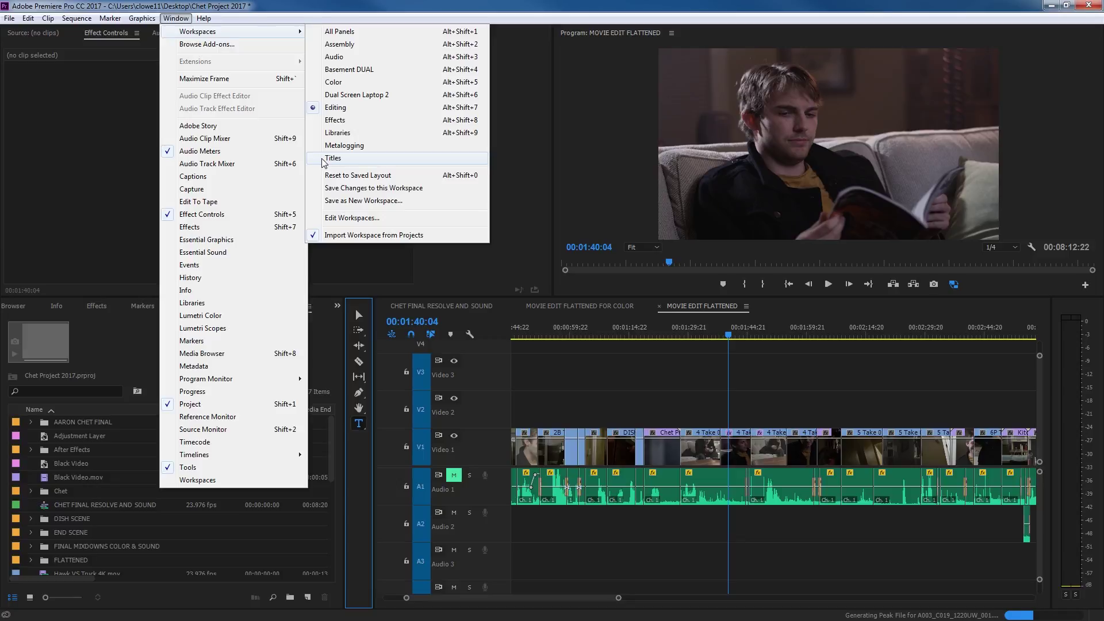
pyautogui.click(111, 176)
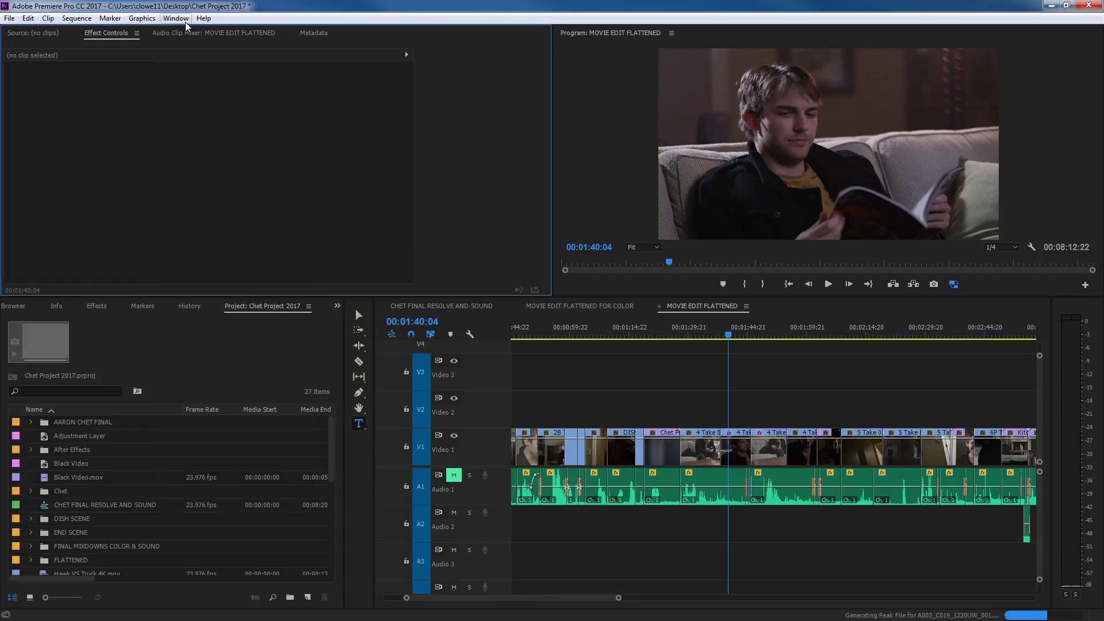
pyautogui.click(183, 21)
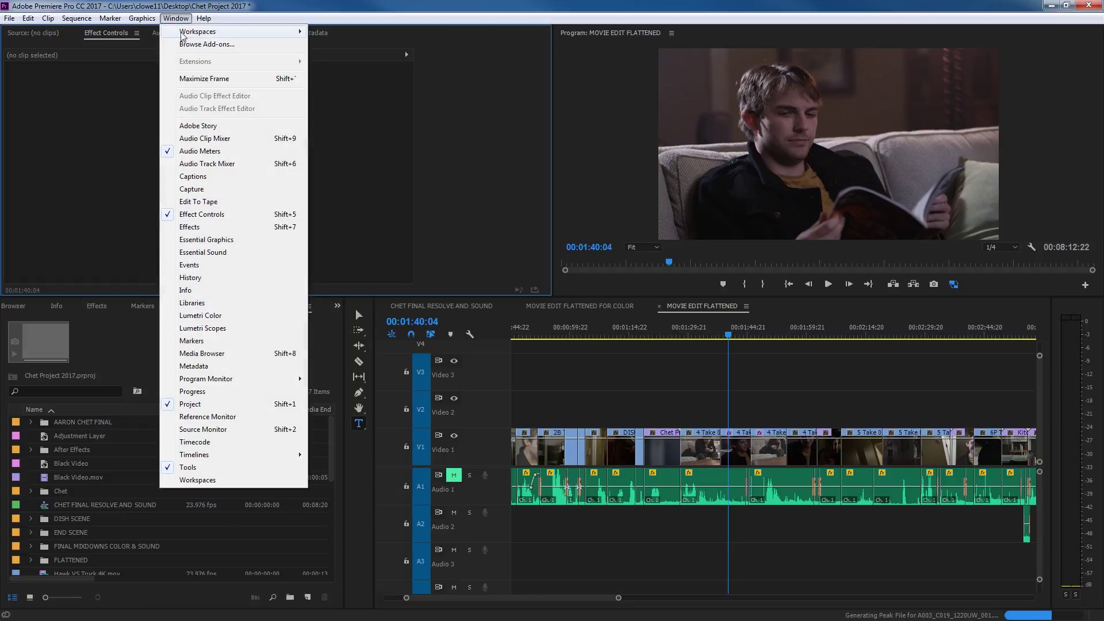
pyautogui.moveTo(281, 37)
pyautogui.click(342, 82)
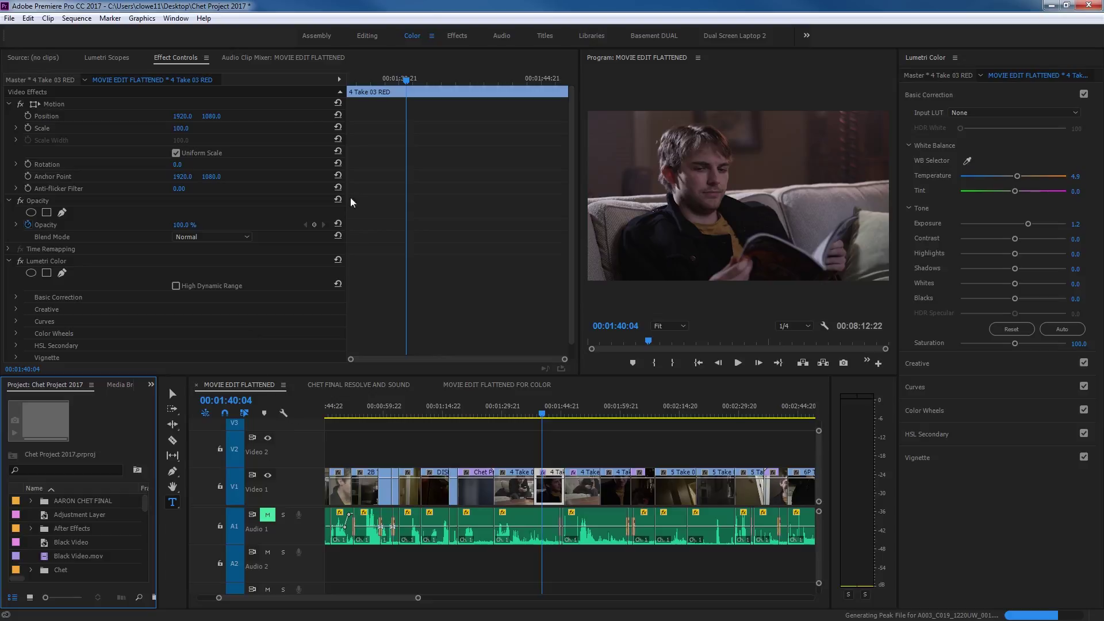
# - Dock the floating Essential Graphics panel into the right panel group
pyautogui.click(174, 19)
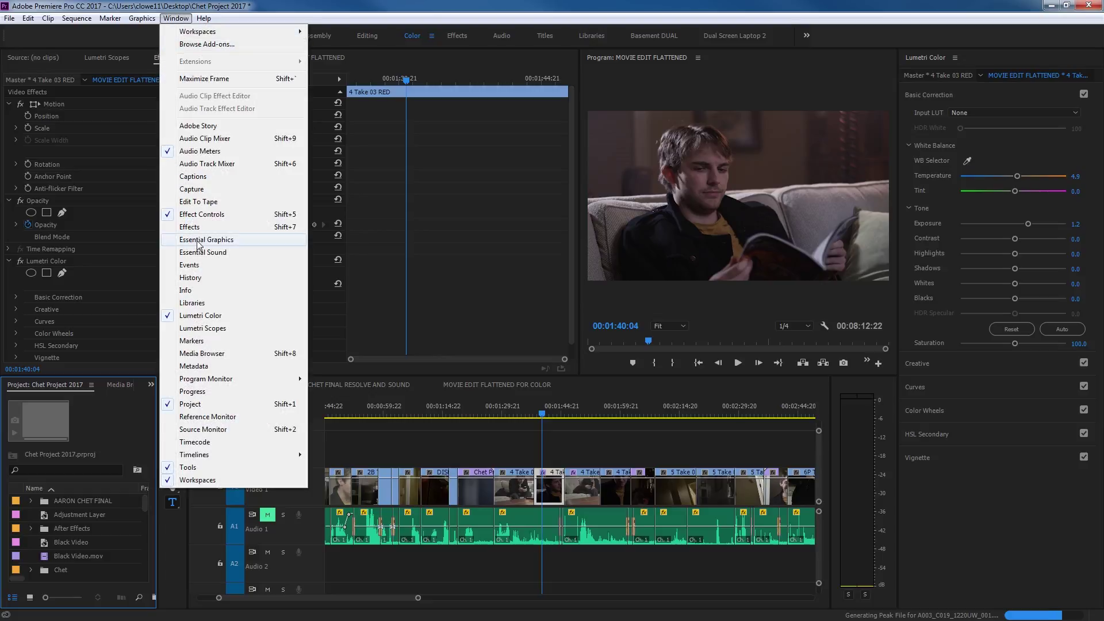
pyautogui.click(169, 388)
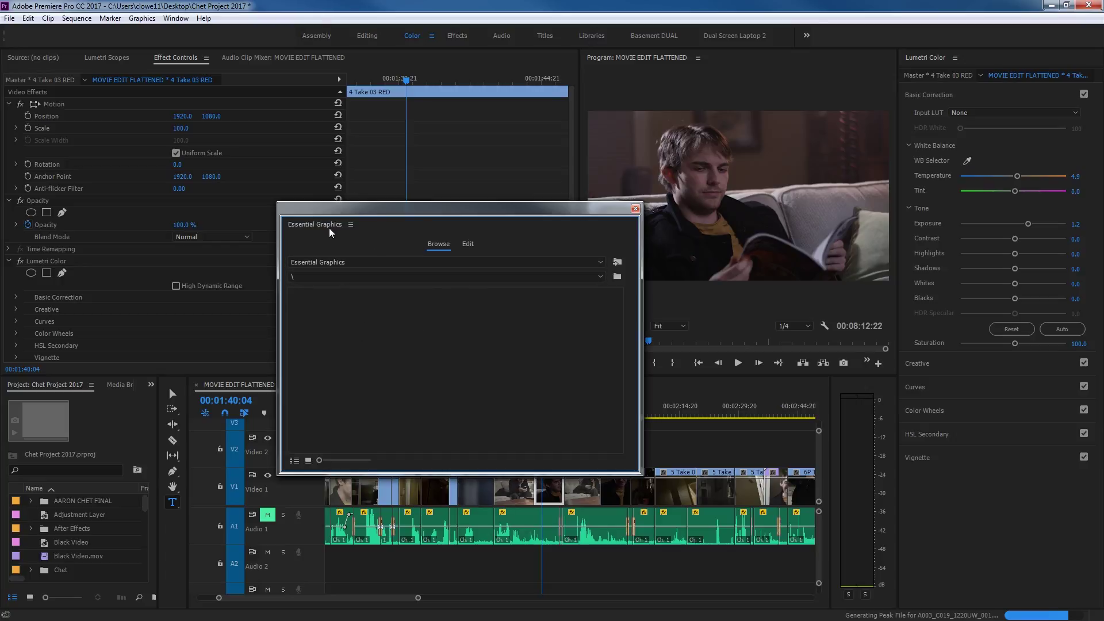
pyautogui.moveTo(327, 225); pyautogui.dragTo(1003, 240)
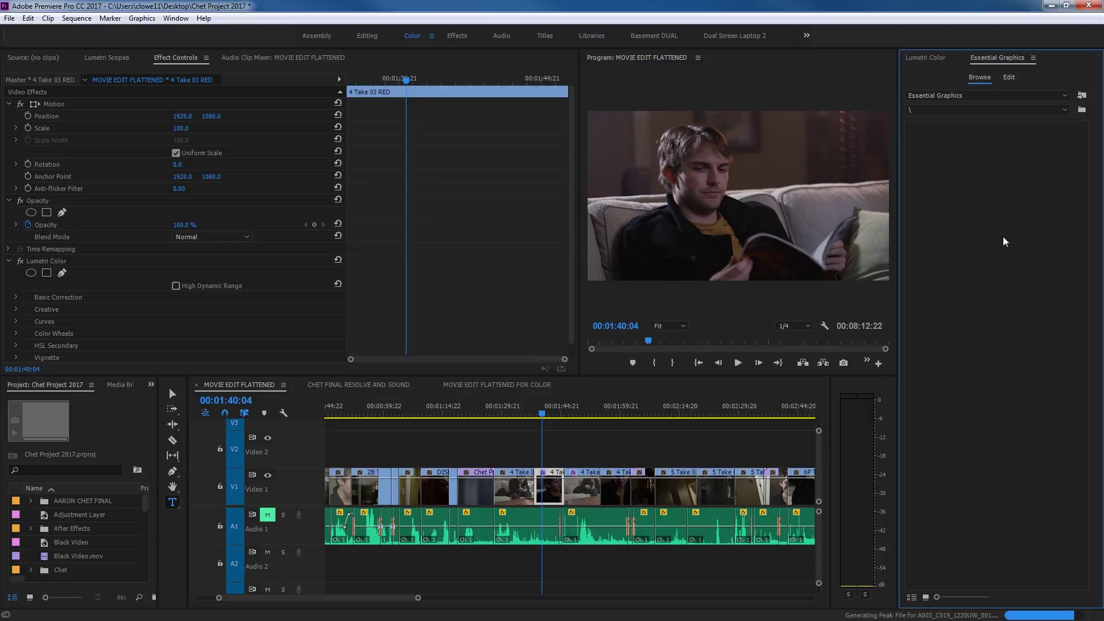
# - Close the Lumetri Color panel and bring Lumetri Scopes to the front
pyautogui.click(939, 60)
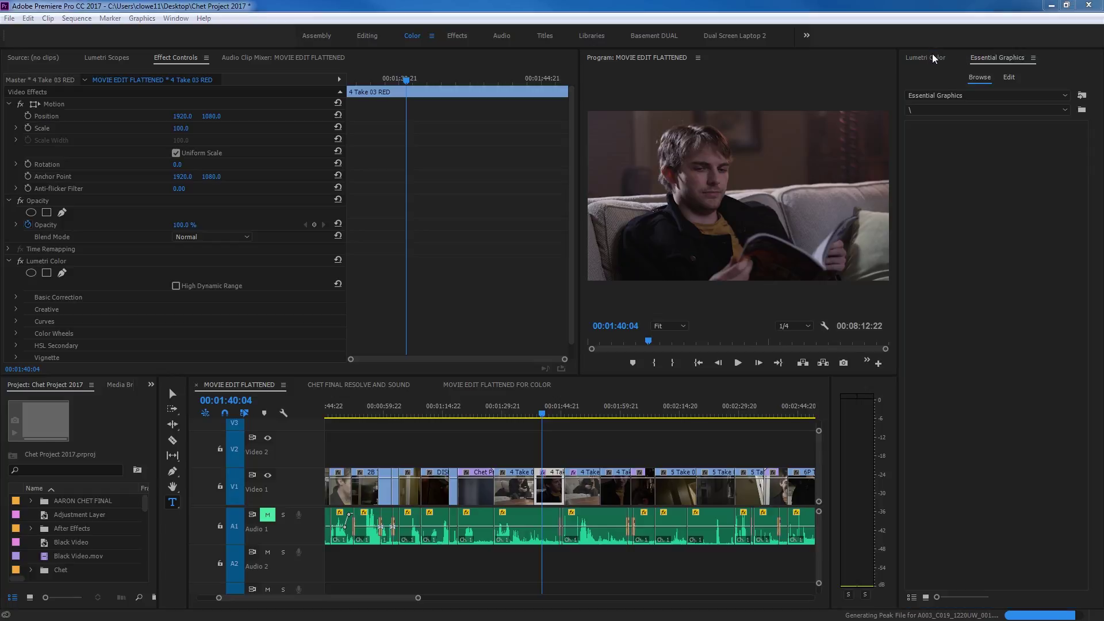
pyautogui.click(901, 59)
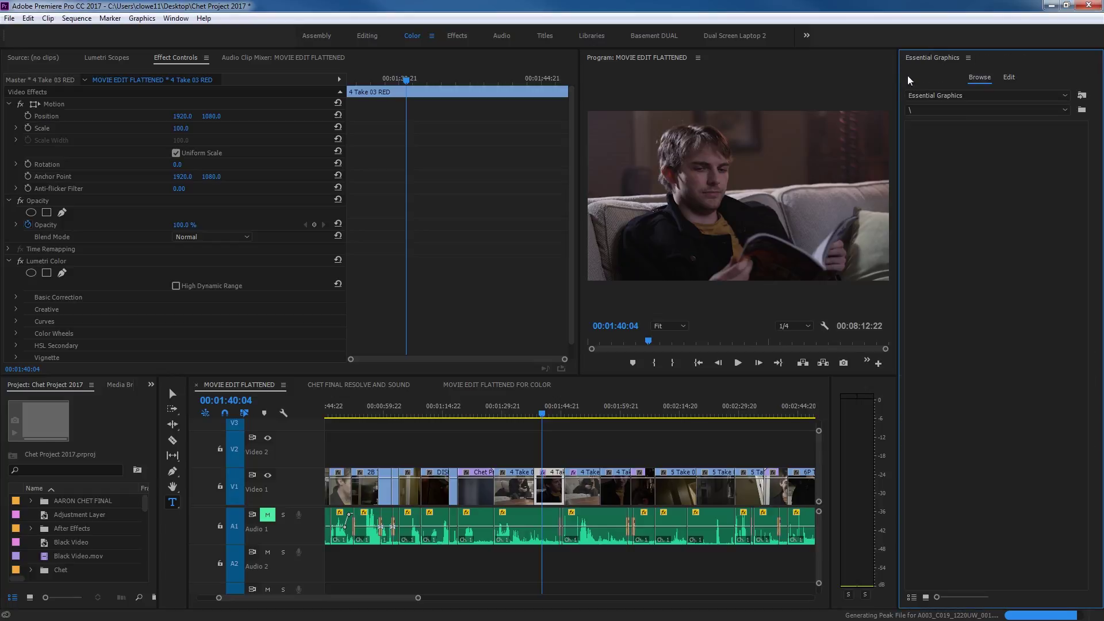
pyautogui.click(113, 62)
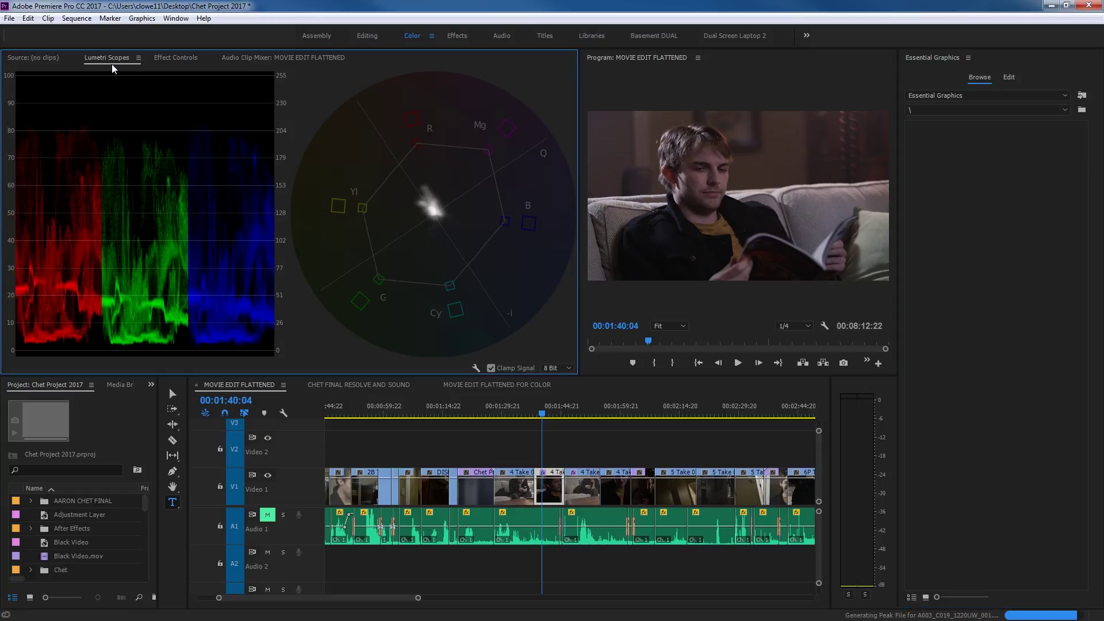
# - Close Lumetri Scopes with Ctrl+W and open the workspace options
pyautogui.hotkey('ctrl', 'w')
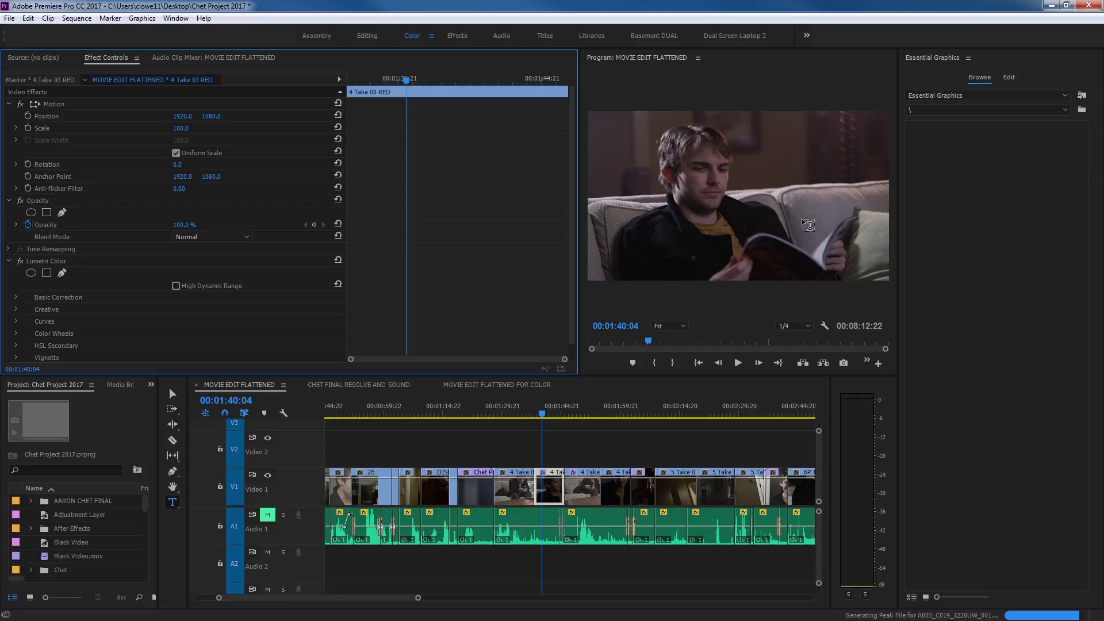
pyautogui.click(176, 19)
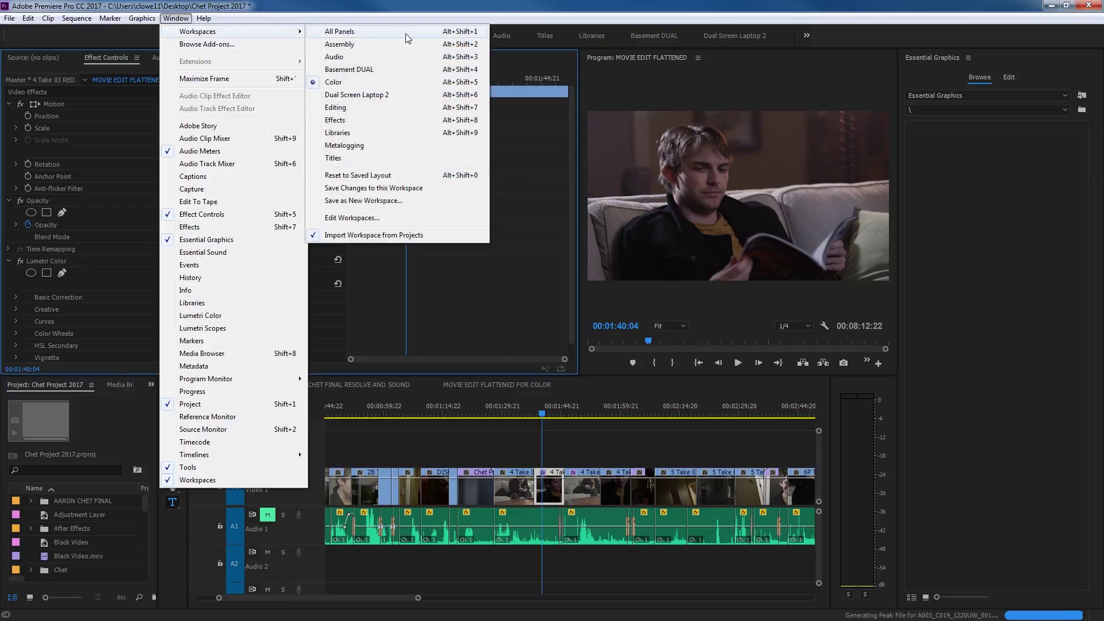
# - Save the current layout as a new workspace named 'My Titles'
pyautogui.click(362, 201)
pyautogui.write('My Titles')
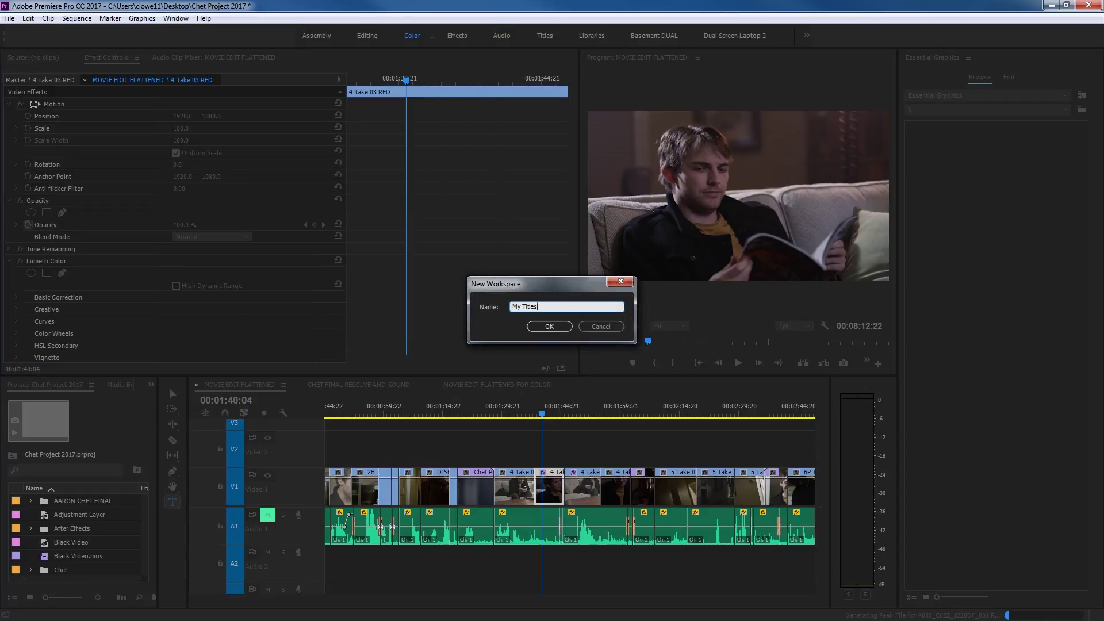
pyautogui.moveTo(539, 306); pyautogui.dragTo(510, 307)
pyautogui.click(551, 327)
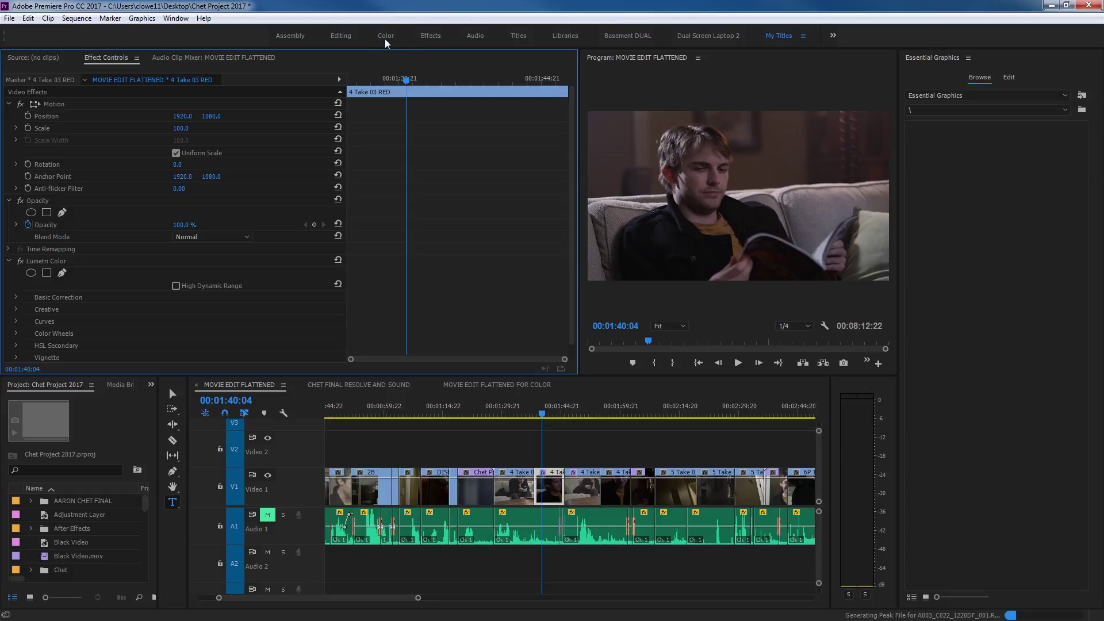
# - Narrow Effect Controls, save the change to My Titles, and set Essential Graphics to Browse
pyautogui.moveTo(578, 174); pyautogui.dragTo(449, 183)
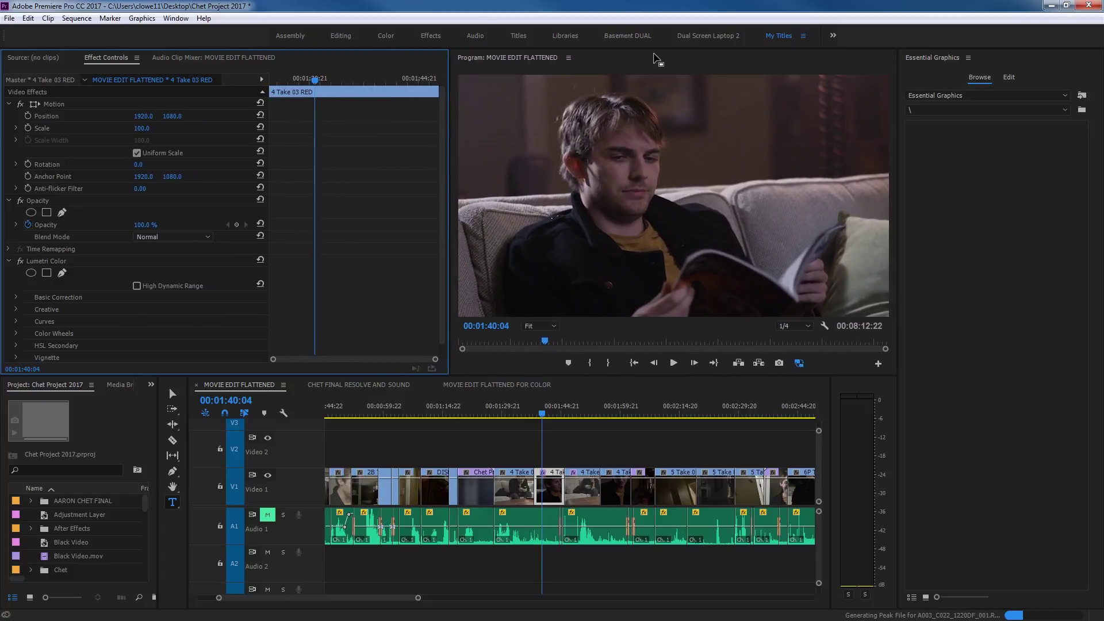
pyautogui.click(803, 36)
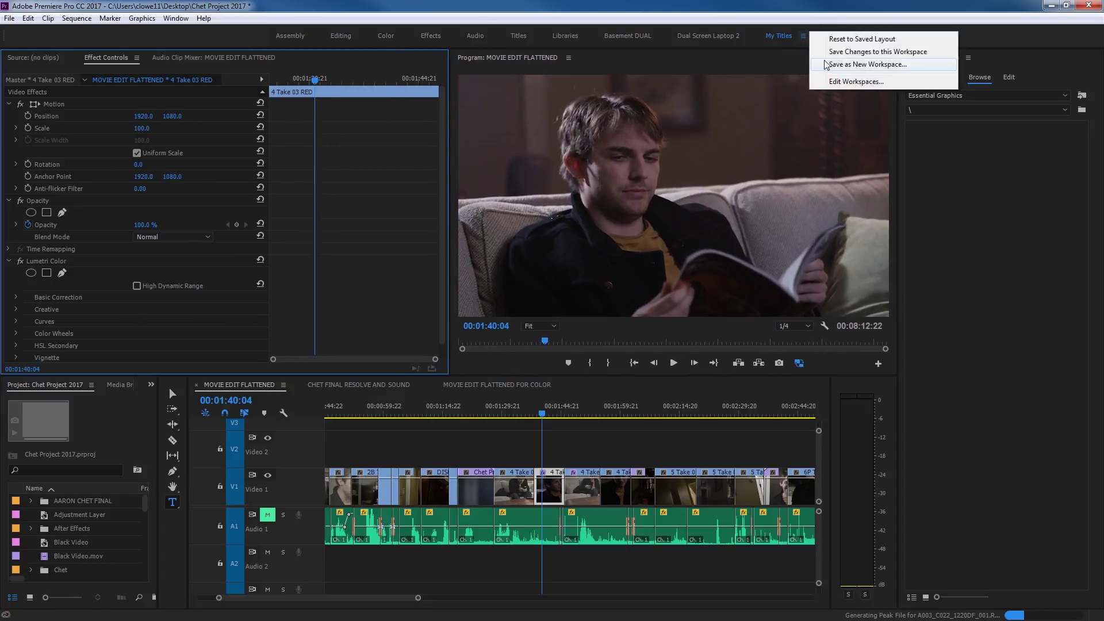
pyautogui.click(846, 53)
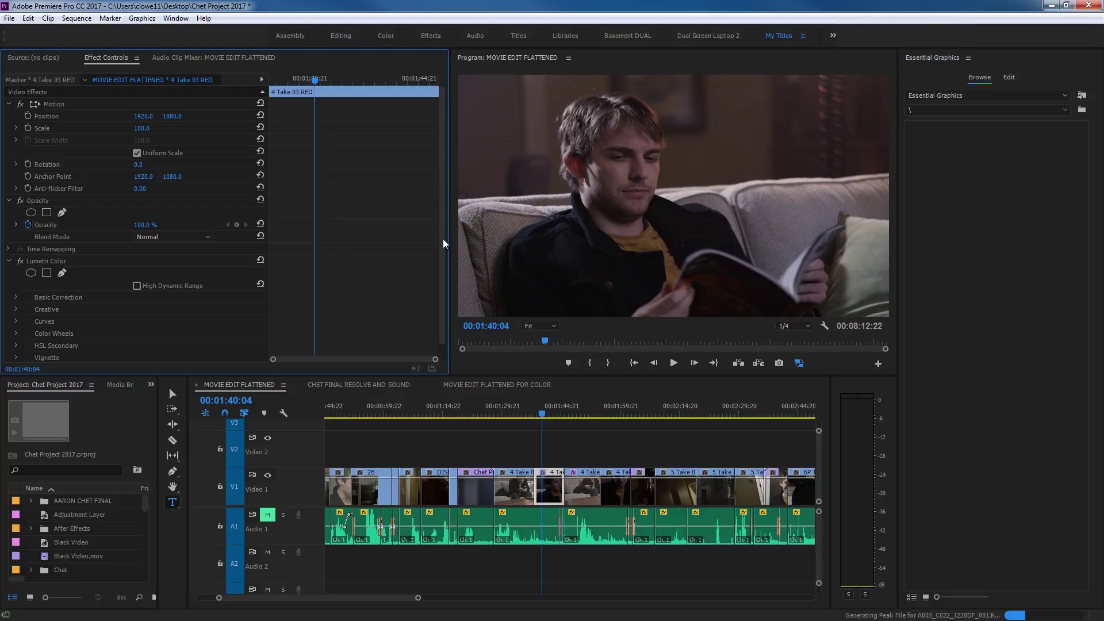
pyautogui.click(524, 295)
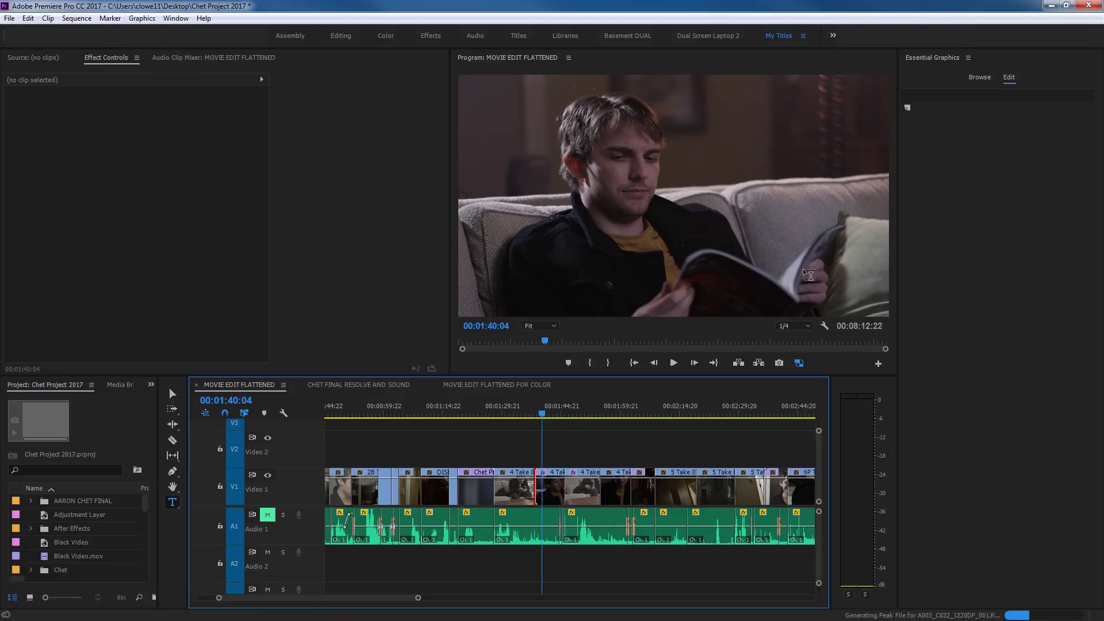
pyautogui.click(980, 77)
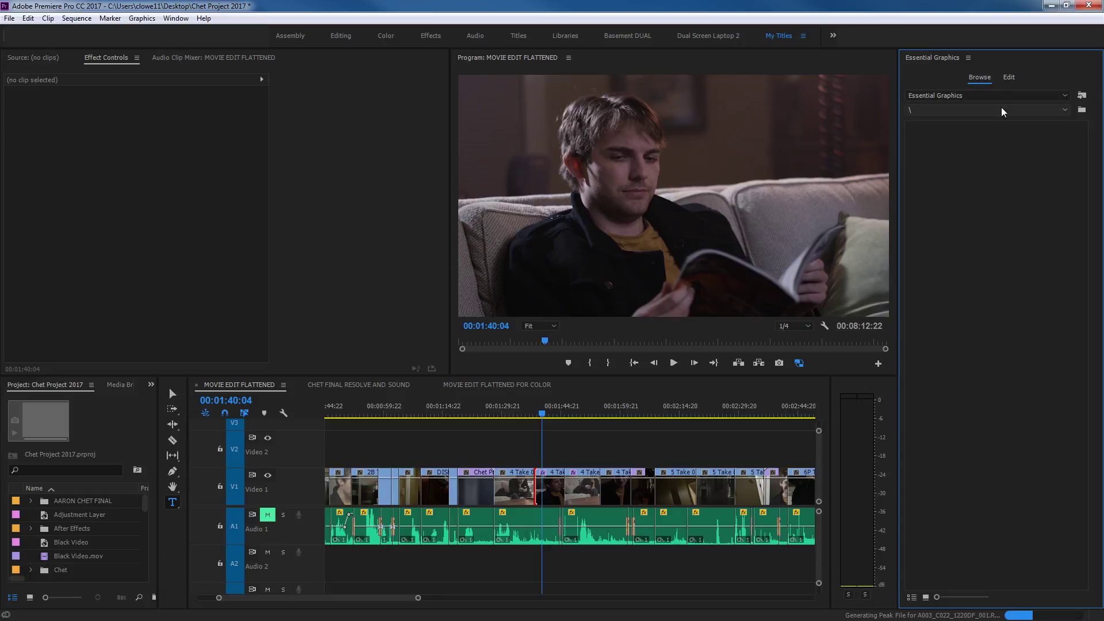
# - From the [AE] News Package folder, drop News Background Loop onto track V2
pyautogui.click(1021, 97)
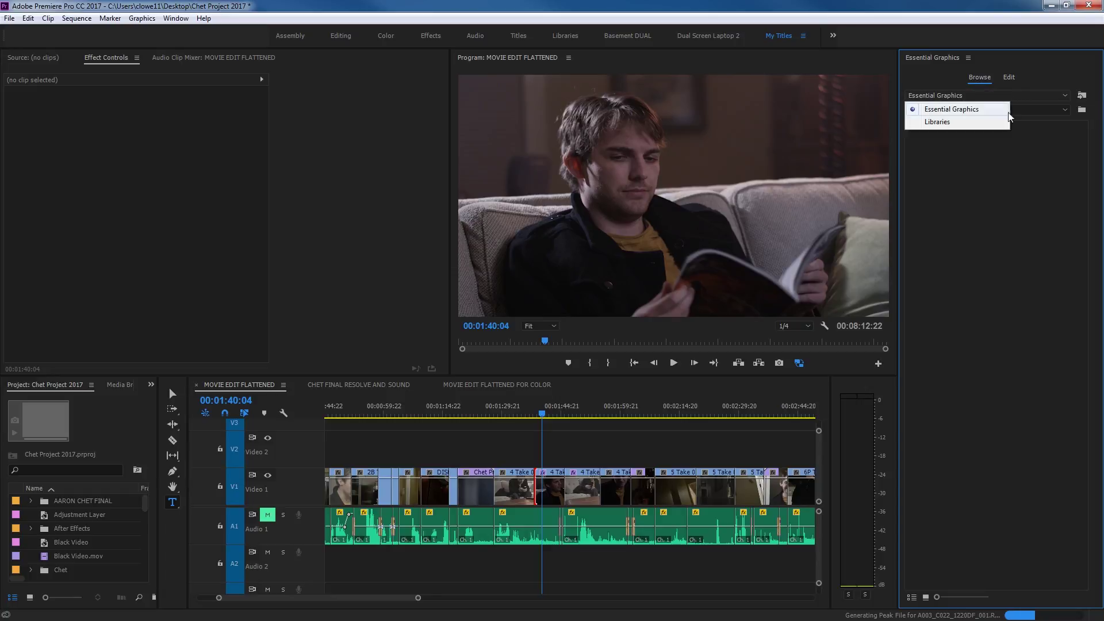
pyautogui.click(1038, 110)
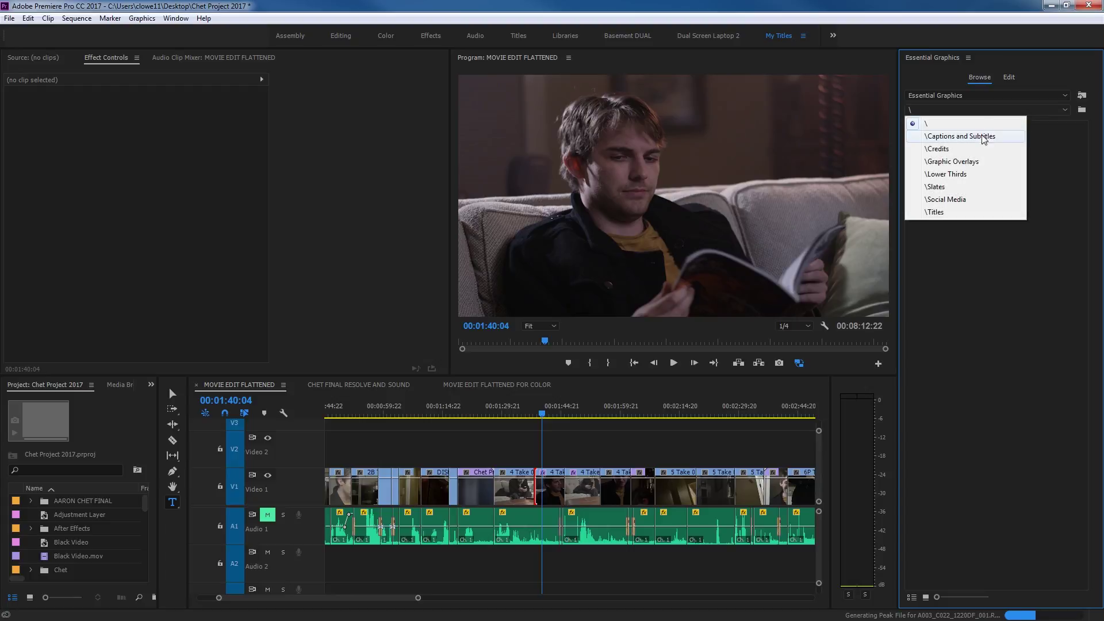
pyautogui.click(991, 115)
pyautogui.click(983, 111)
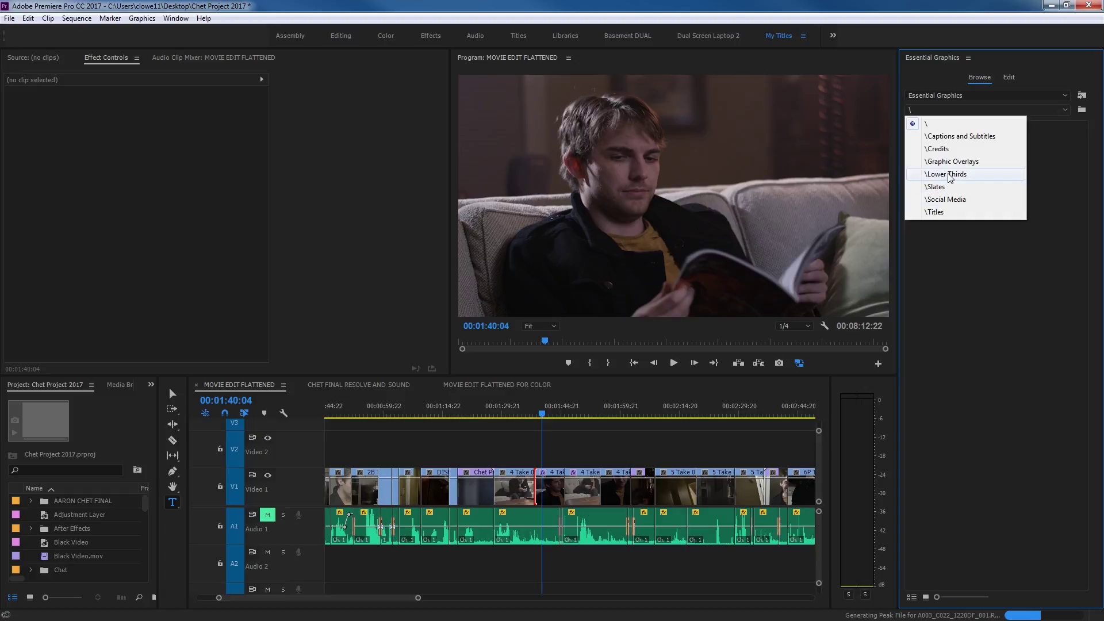
pyautogui.click(950, 177)
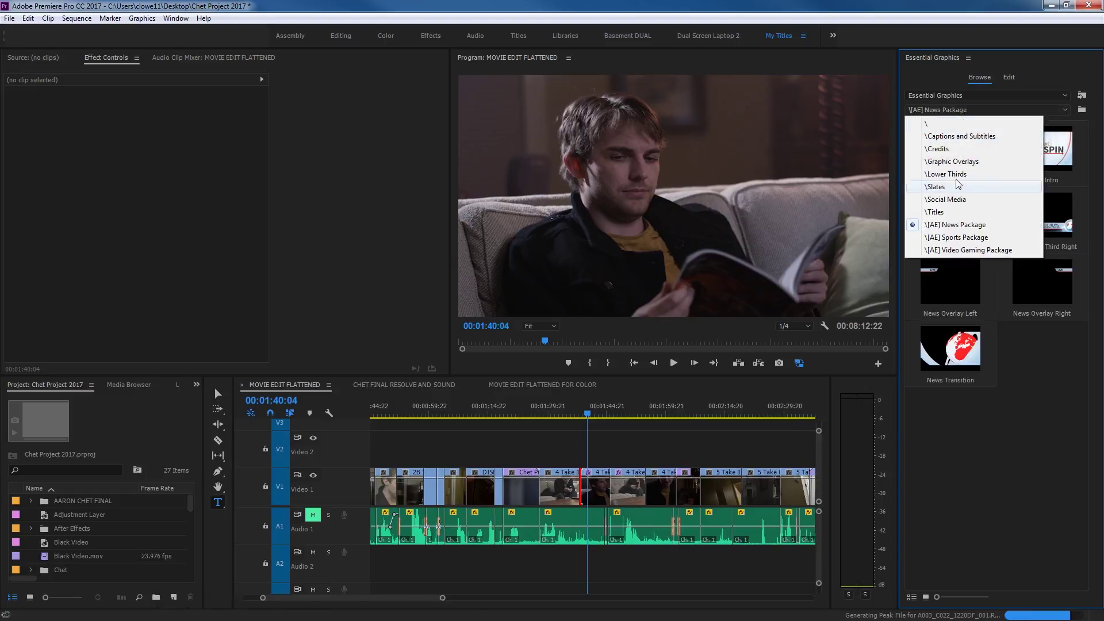
pyautogui.click(952, 226)
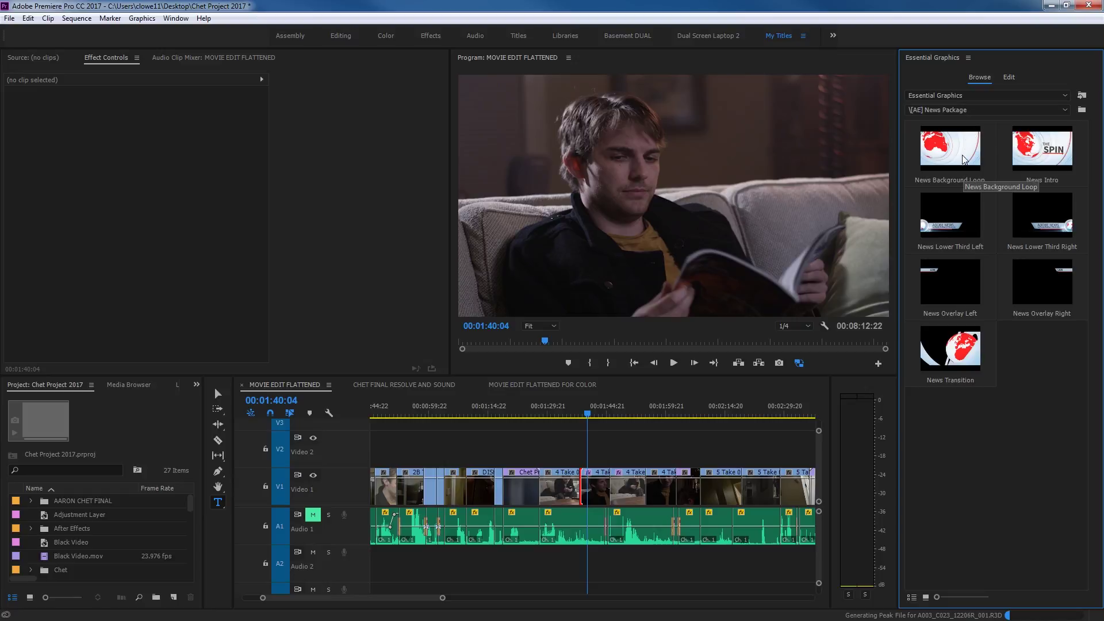
pyautogui.moveTo(964, 159); pyautogui.dragTo(626, 454)
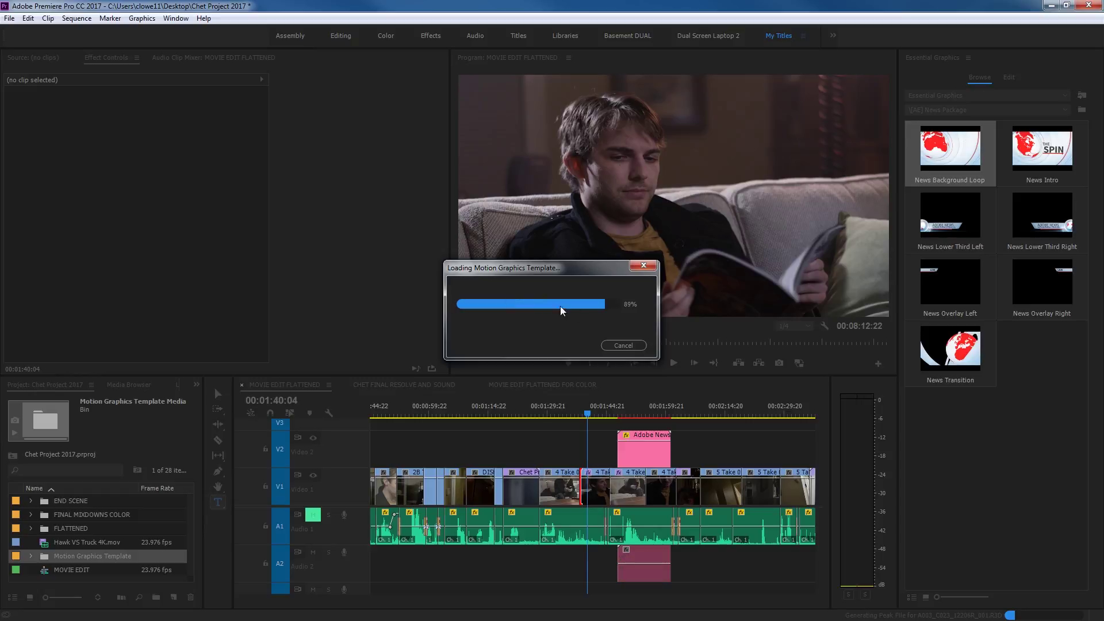
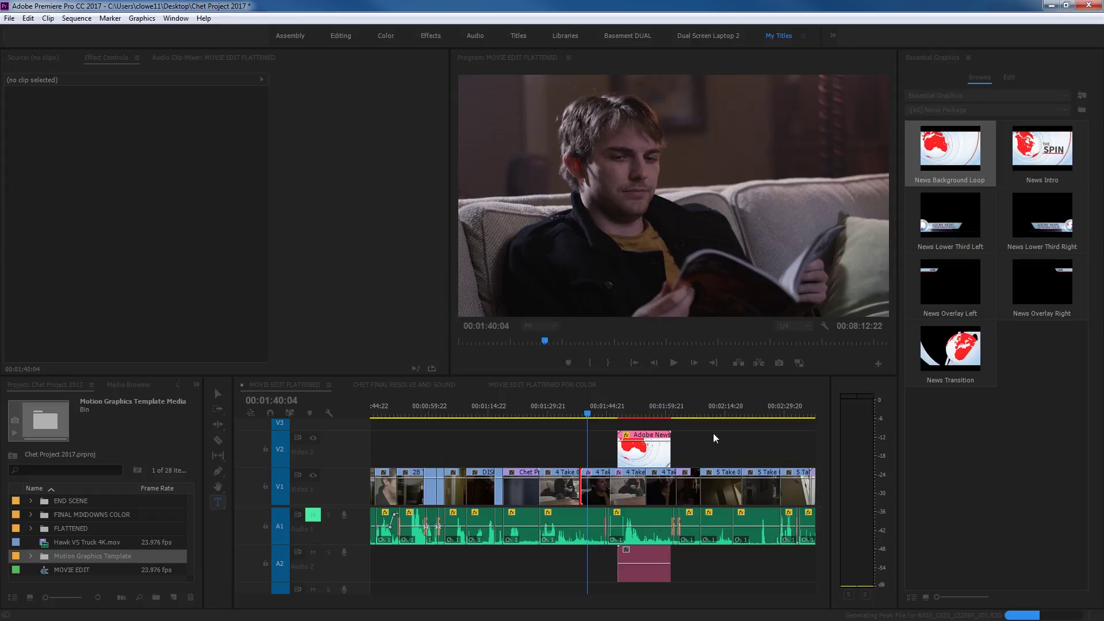
# - Switch the Essential Graphics panel from the template list to its Edit view
pyautogui.click(1009, 78)
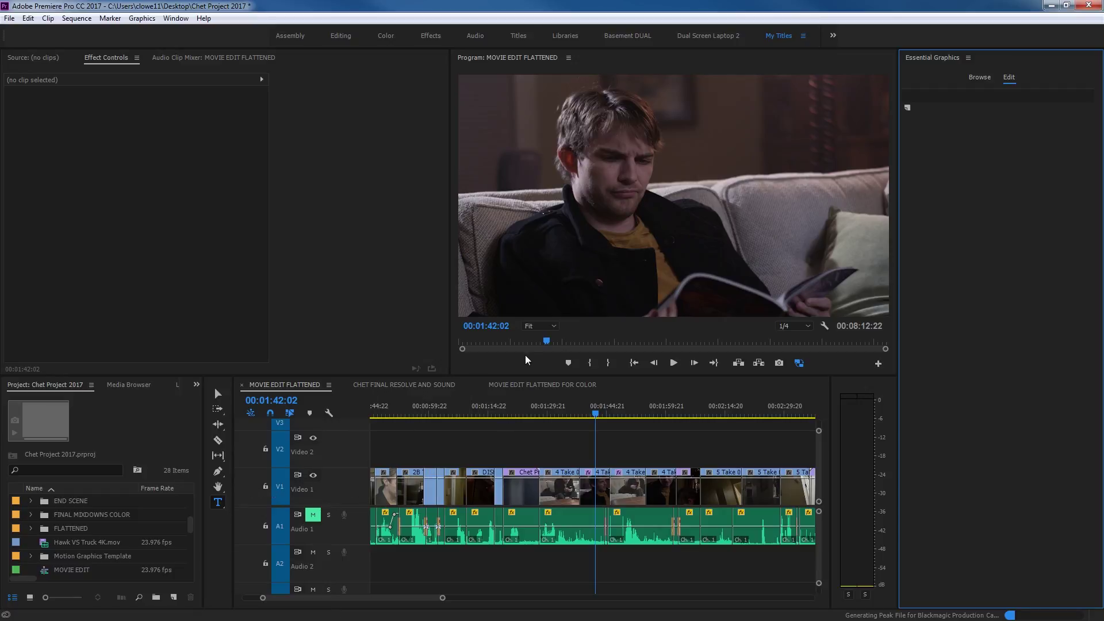
# - Draw a red rectangle, Shape 01, in the upper right of the frame with the Rectangle Tool
pyautogui.click(218, 473)
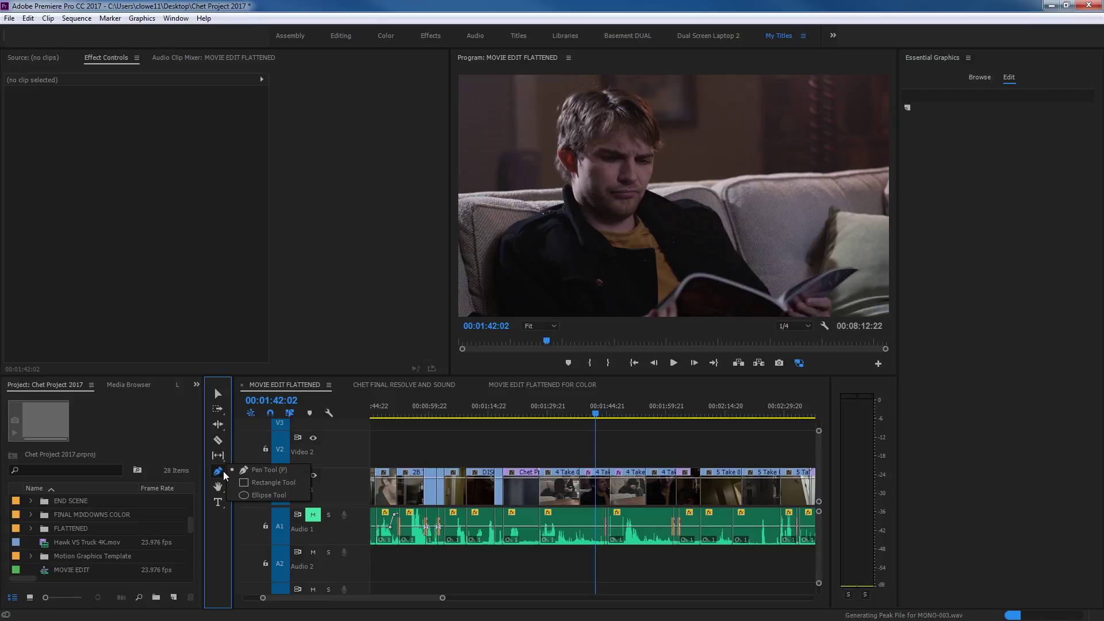
pyautogui.click(220, 473)
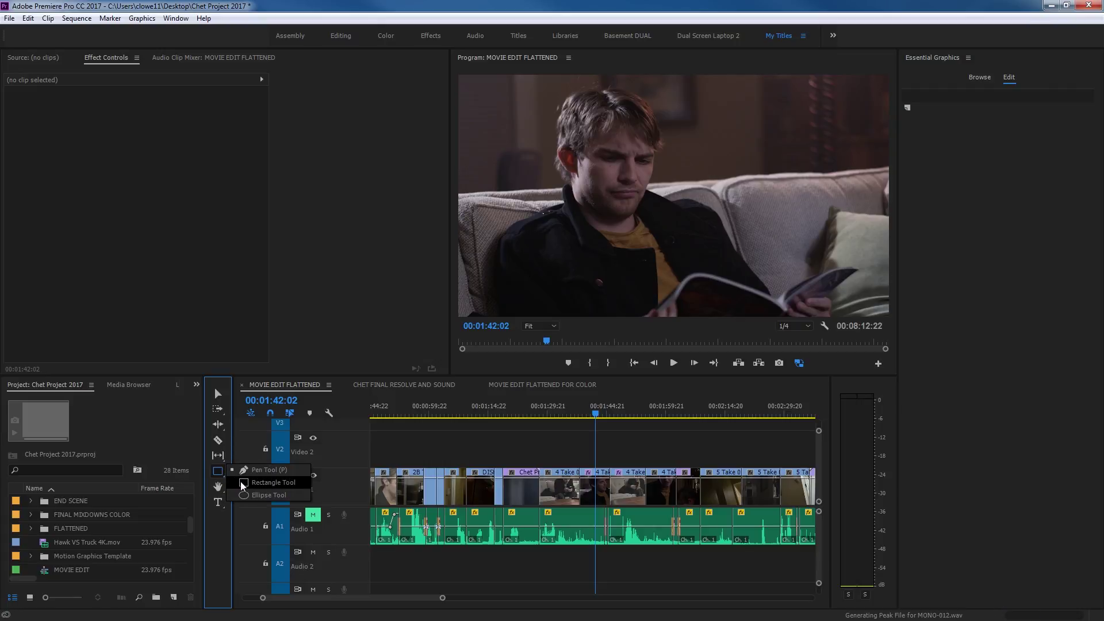
pyautogui.click(240, 481)
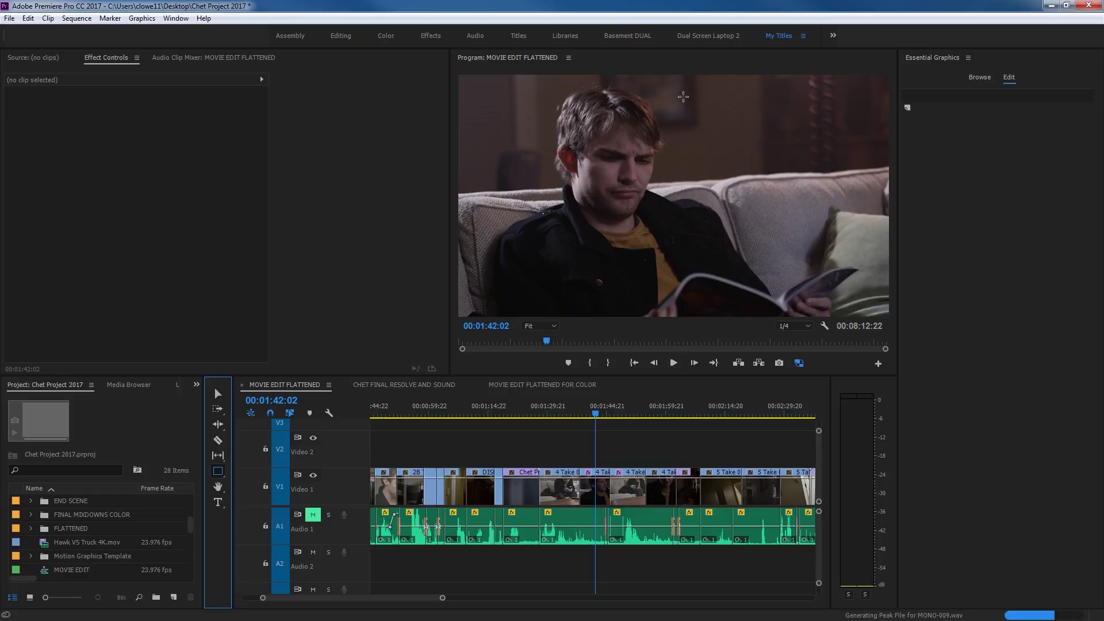
pyautogui.moveTo(682, 95)
pyautogui.mouseDown()
pyautogui.moveTo(771, 144)
pyautogui.moveTo(856, 162)
pyautogui.mouseUp()
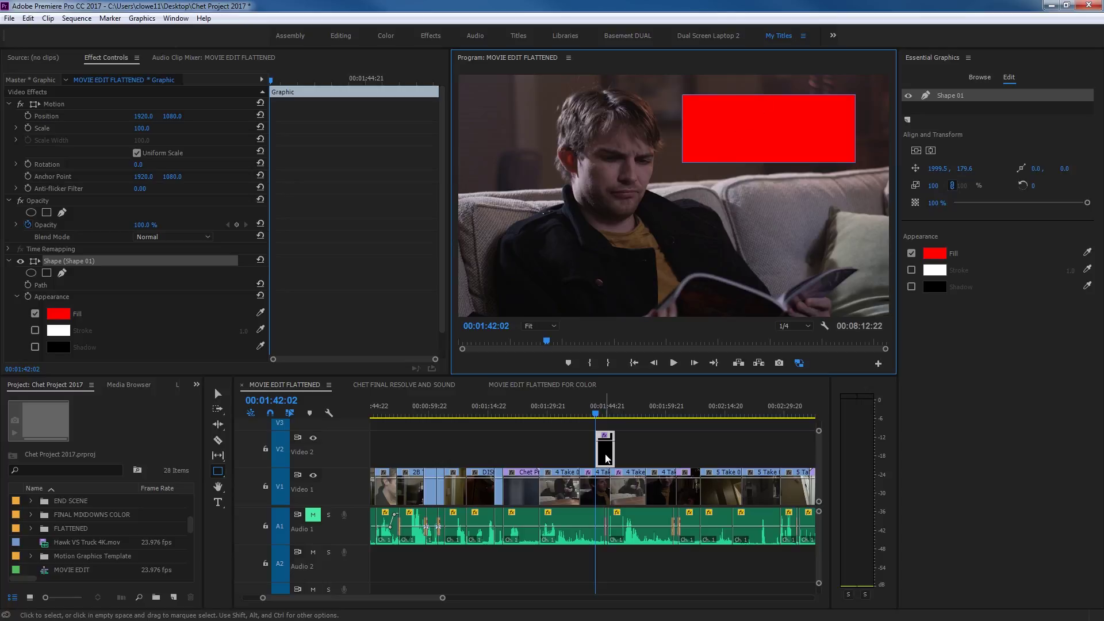
# - Move the Graphic clip on V2 about a second earlier
pyautogui.click(588, 407)
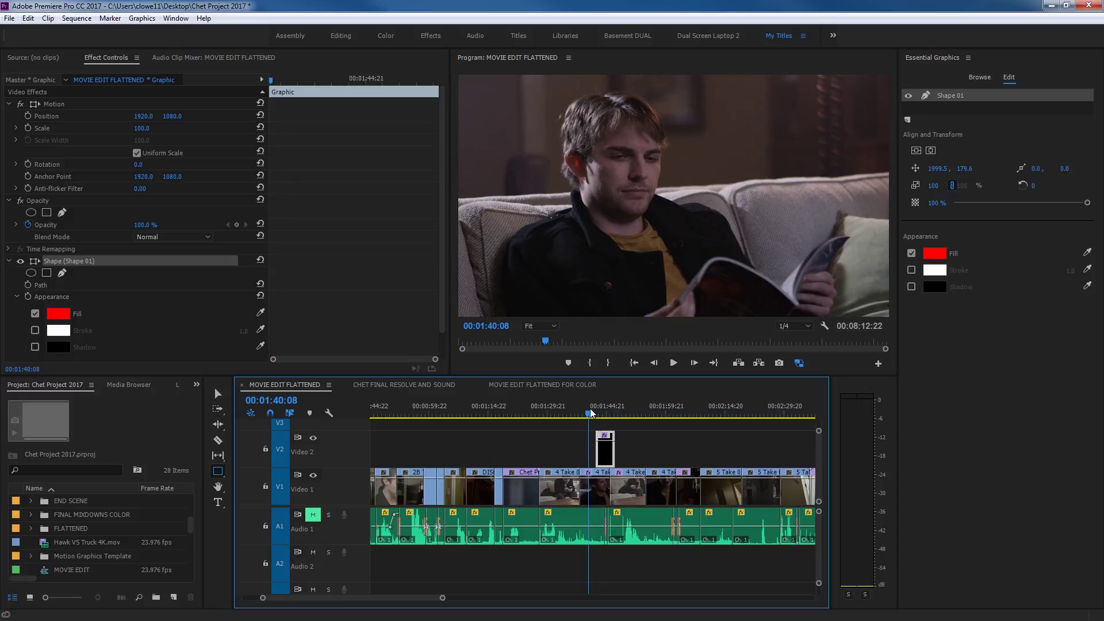
pyautogui.press('=')
pyautogui.press('=')
pyautogui.press('=')
pyautogui.press('space')
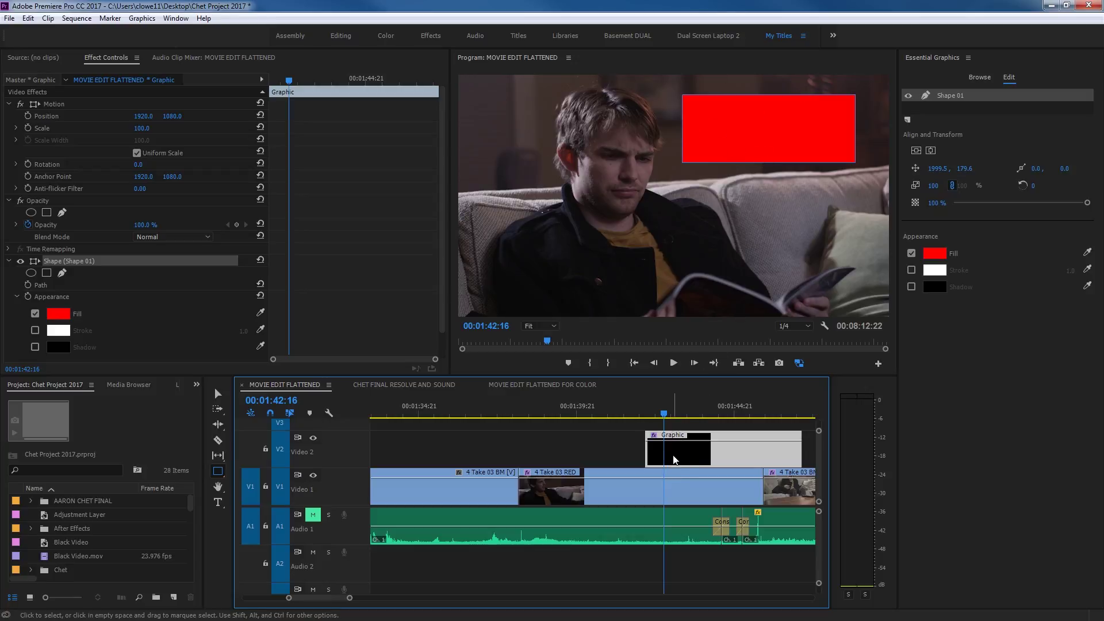
pyautogui.moveTo(672, 460); pyautogui.dragTo(653, 462)
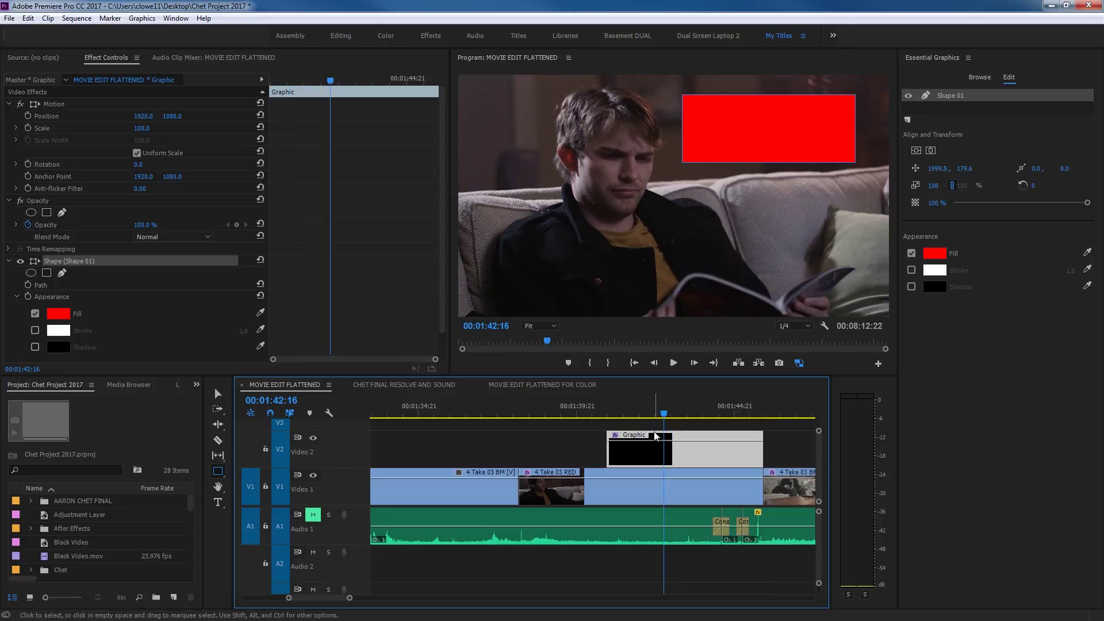
# - Add Cross Dissolves to both ends of the Graphic clip and preview the fades
pyautogui.click(635, 446)
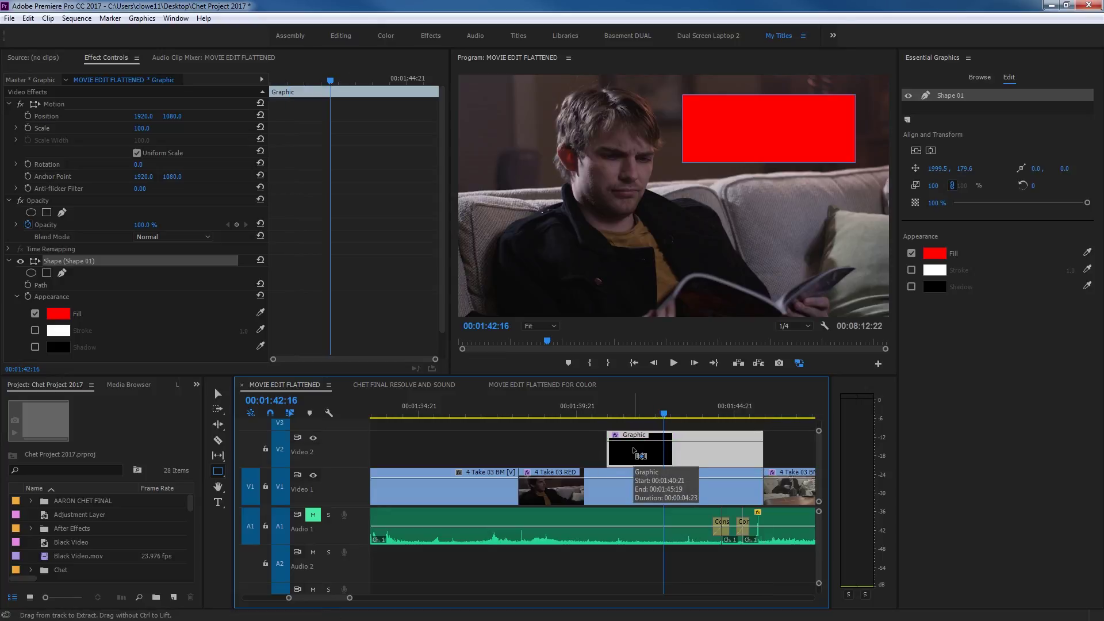
pyautogui.hotkey('ctrl', 'd')
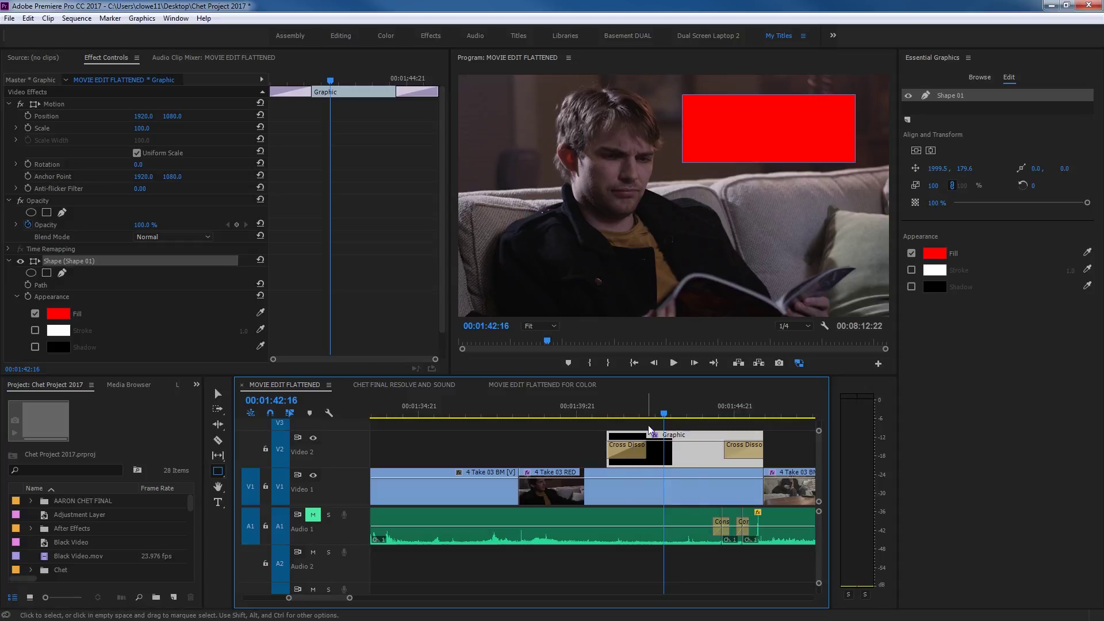
pyautogui.click(597, 412)
pyautogui.press('space')
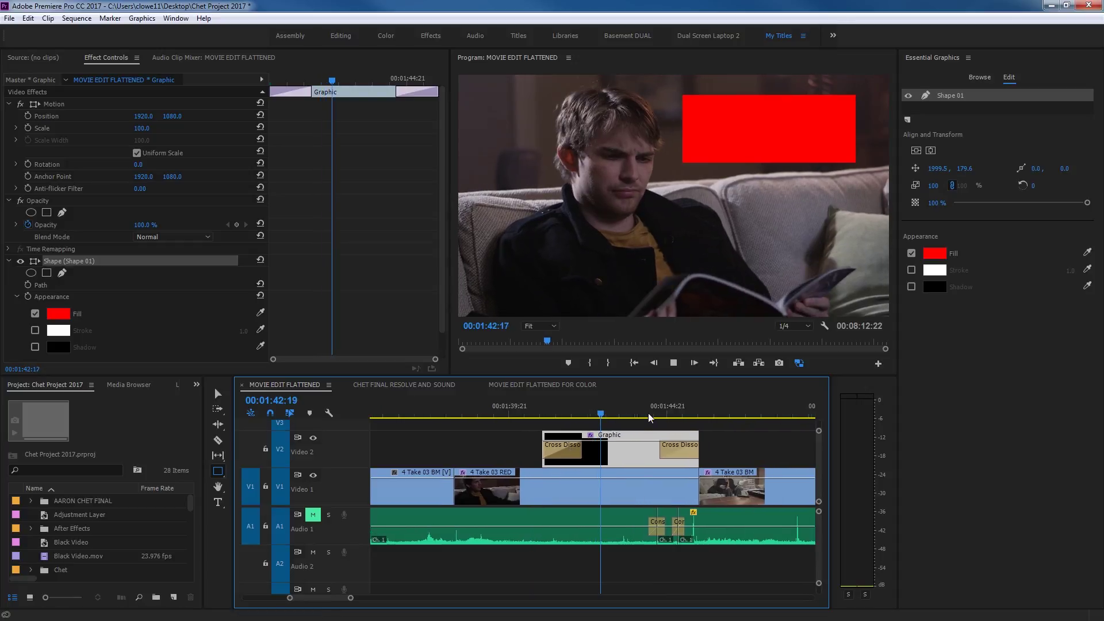
pyautogui.press('space')
pyautogui.click(537, 413)
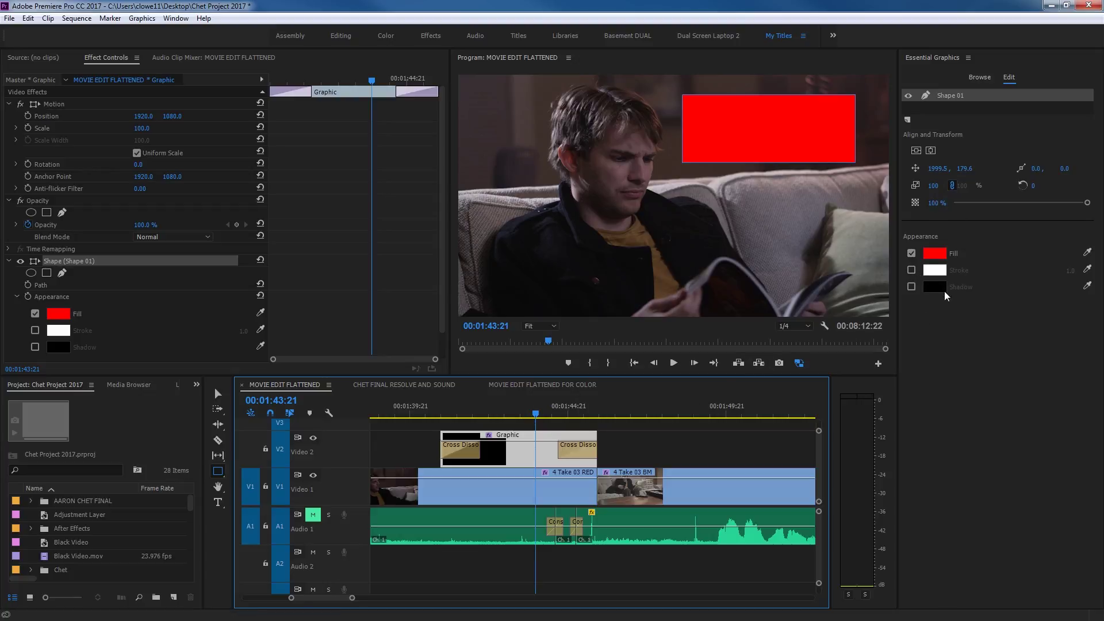
# - Add a white stroke to the red rectangle and widen it to 21
pyautogui.click(911, 270)
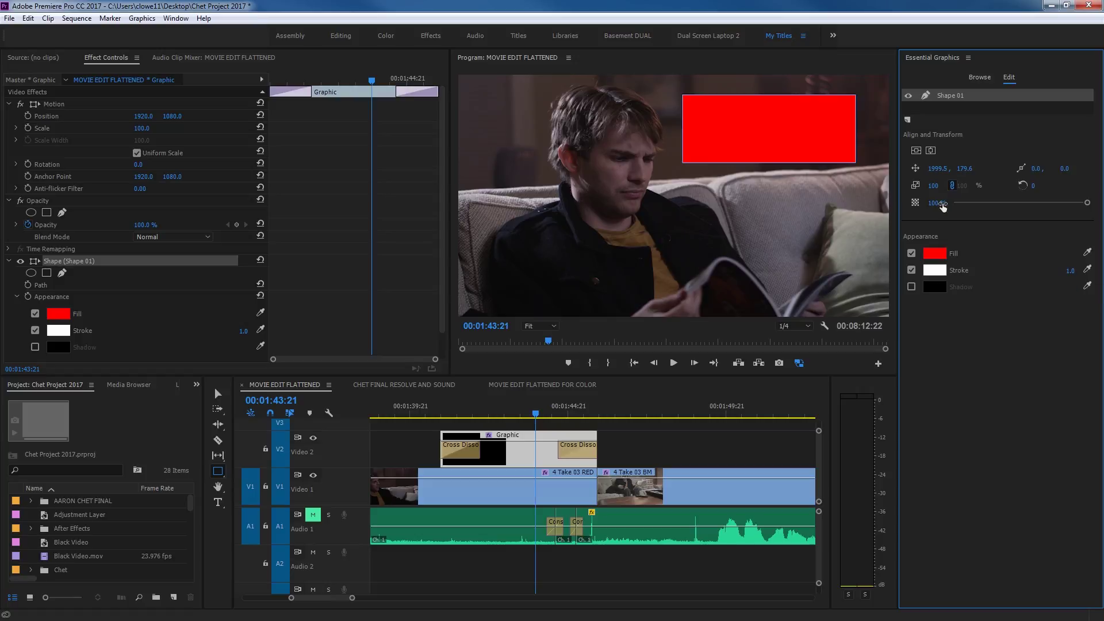
pyautogui.click(540, 562)
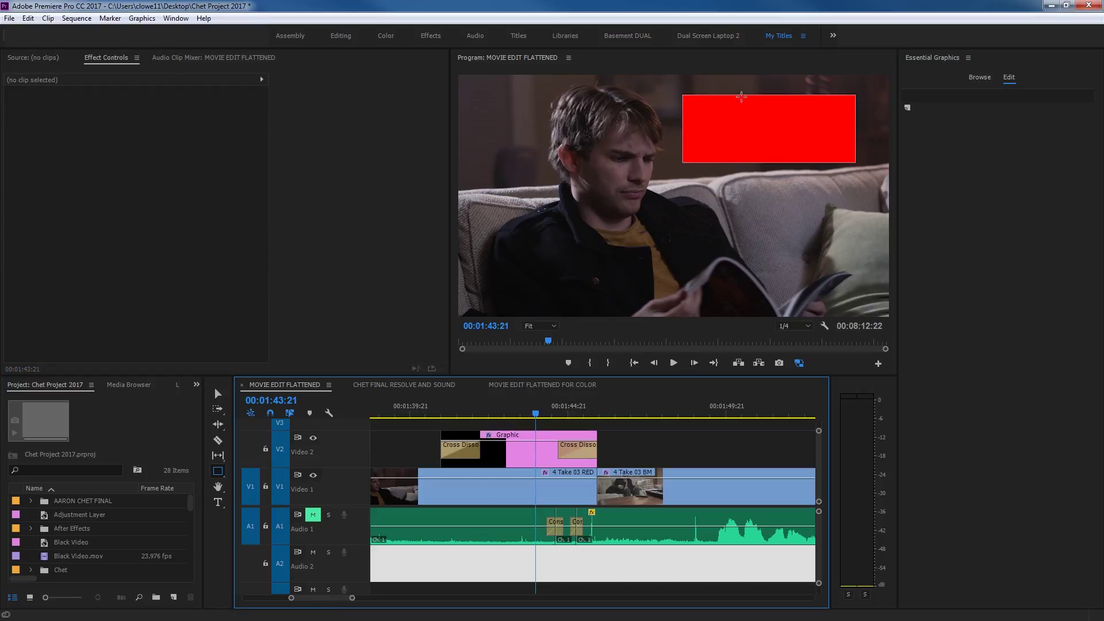
pyautogui.click(530, 450)
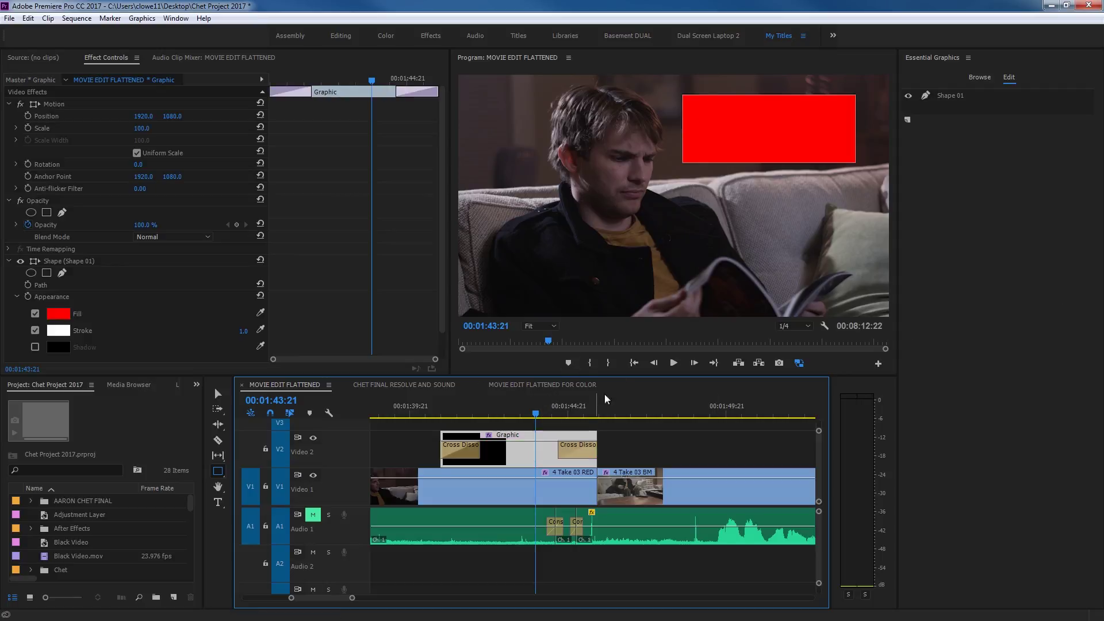
pyautogui.click(951, 95)
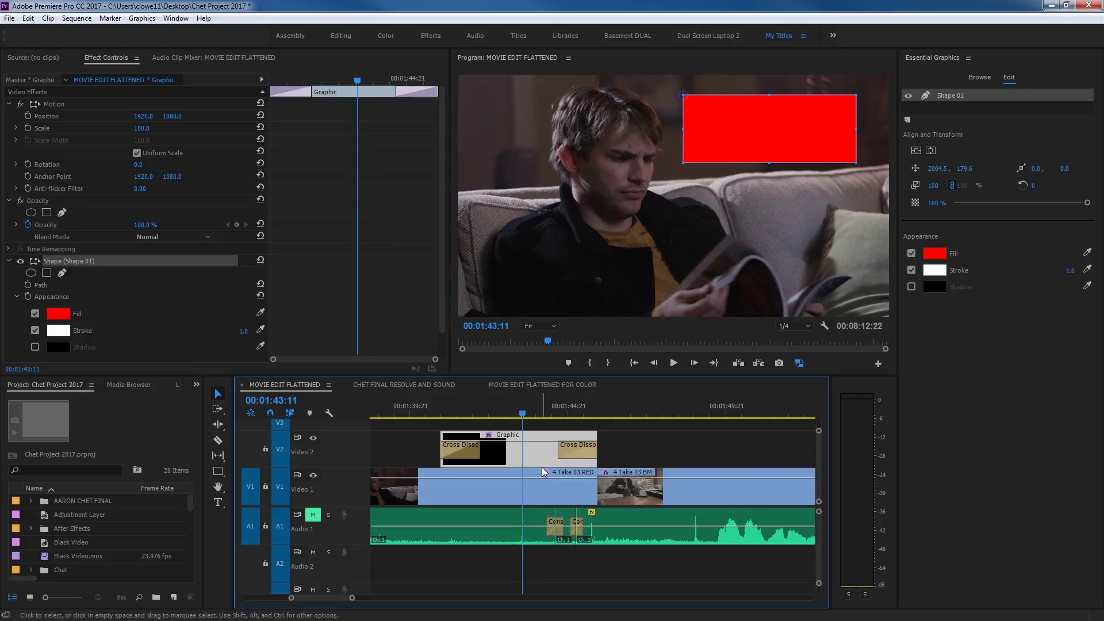
pyautogui.click(565, 561)
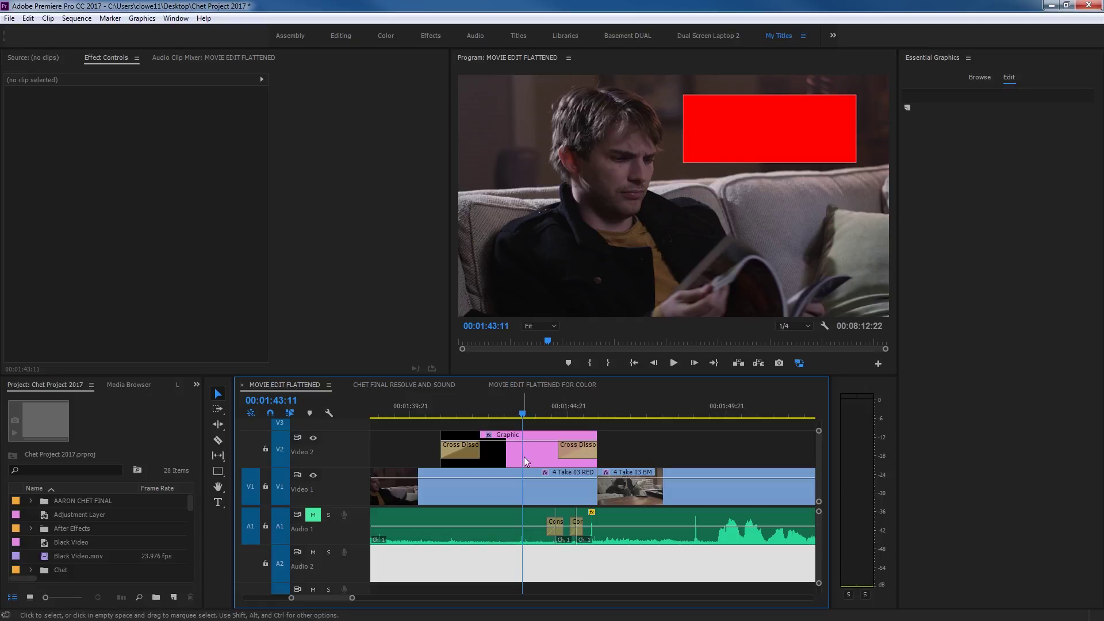
pyautogui.click(527, 436)
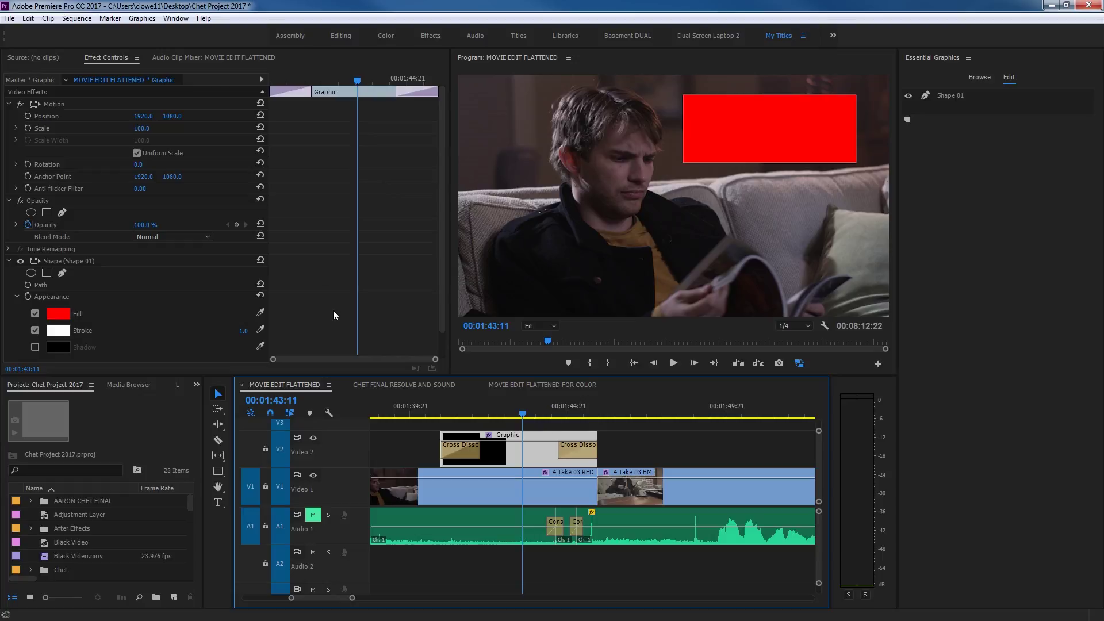
pyautogui.click(710, 146)
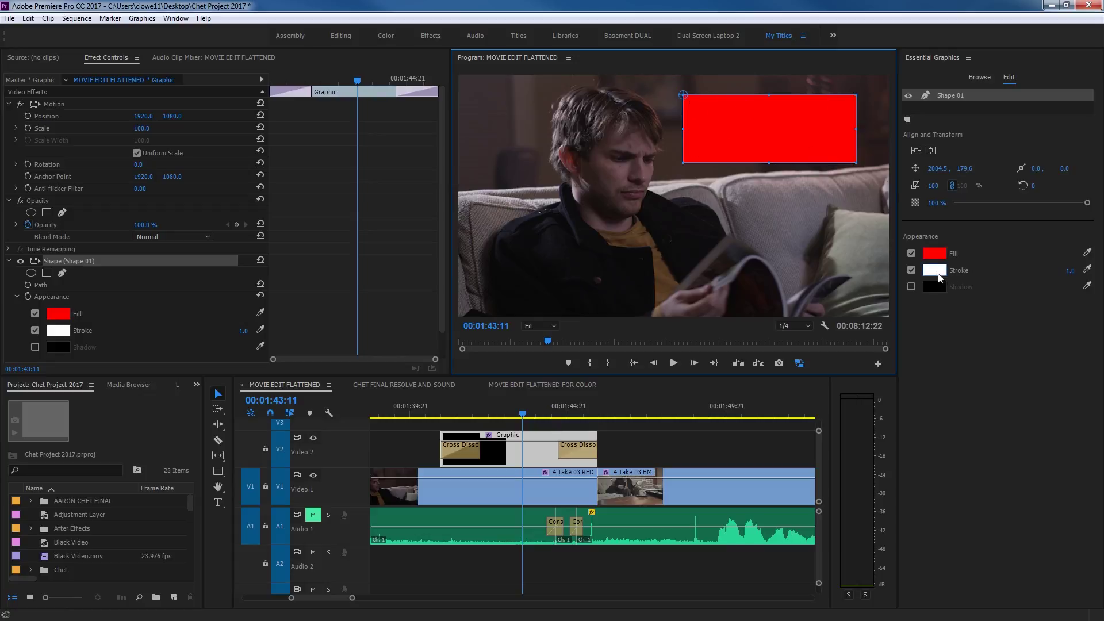
pyautogui.moveTo(1069, 271); pyautogui.dragTo(1080, 271)
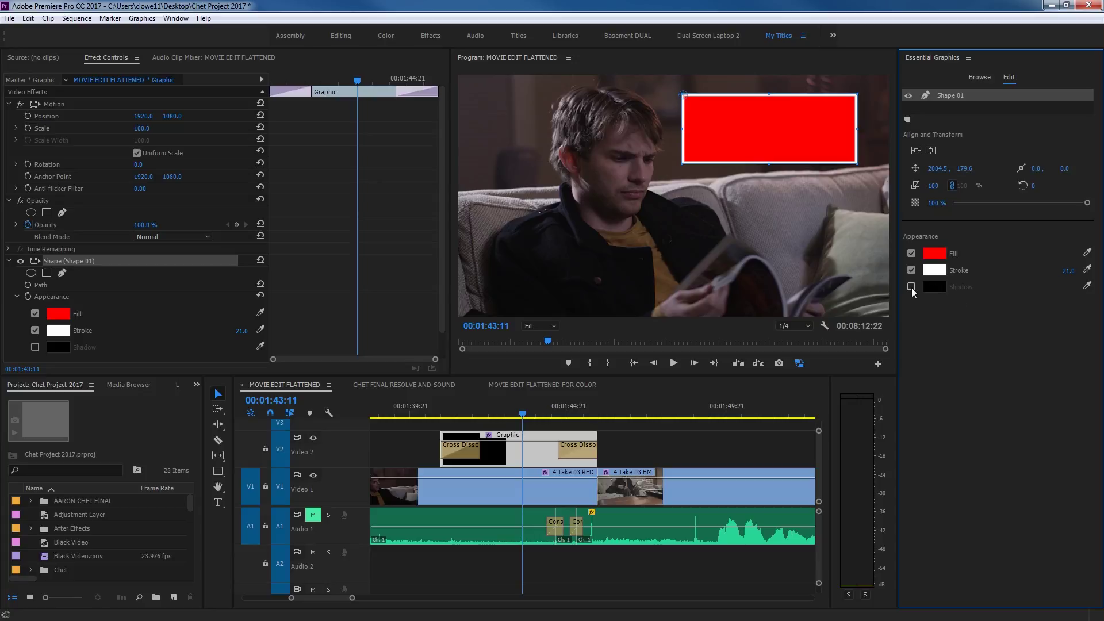
# - Raise the 4 Take 03 RED shot's exposure and contrast to 45.9 in Lumetri Color, then return to My Titles
pyautogui.click(526, 496)
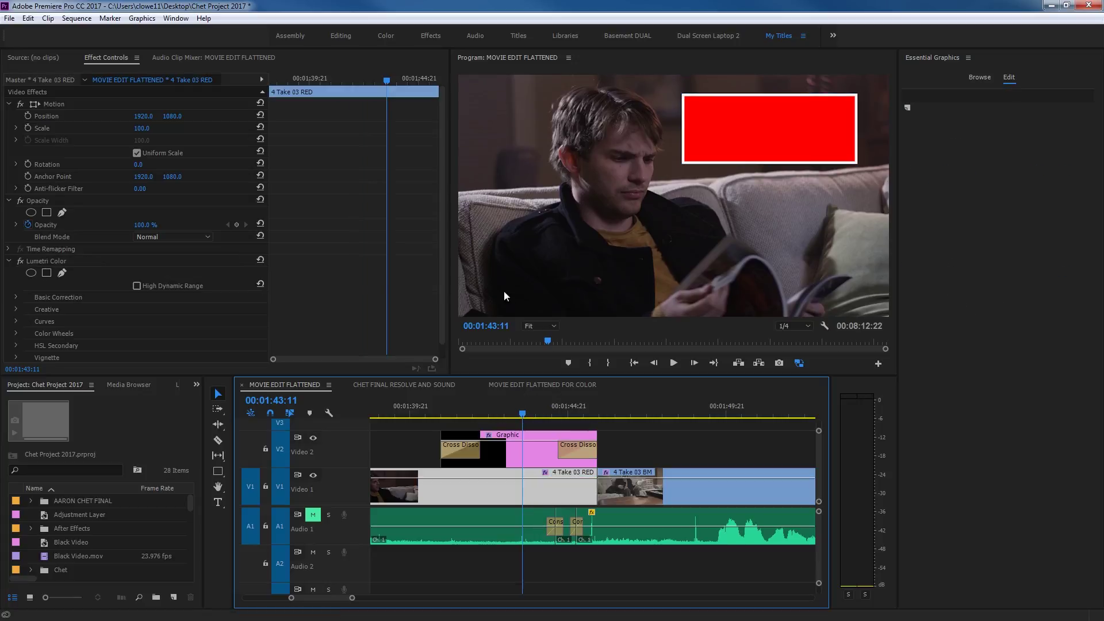
pyautogui.click(386, 36)
pyautogui.moveTo(1037, 224); pyautogui.dragTo(1038, 239)
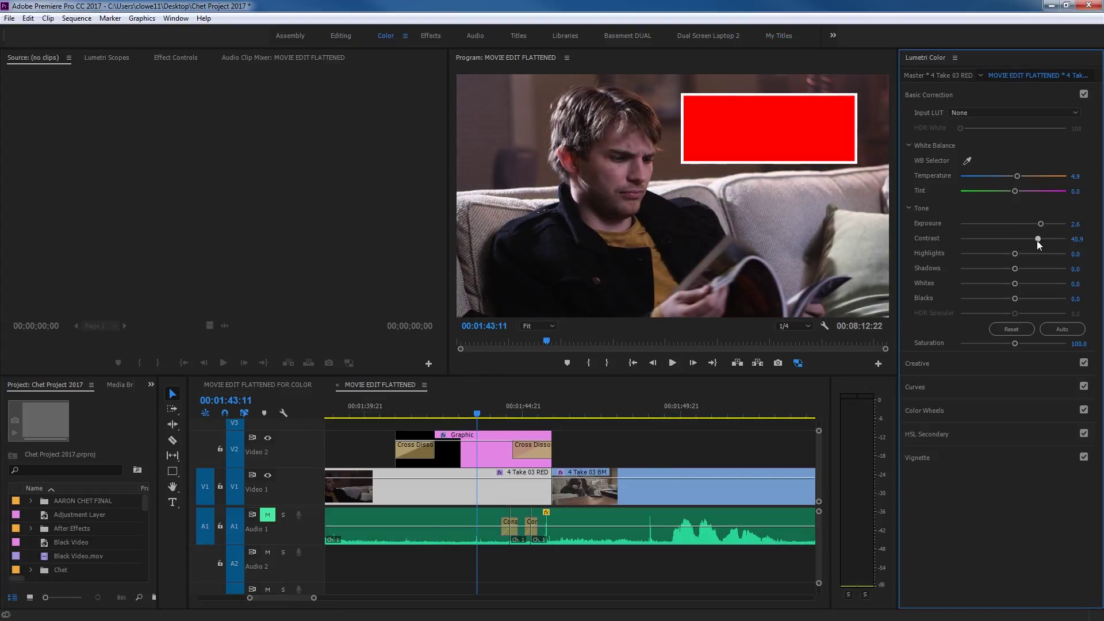
pyautogui.click(786, 37)
pyautogui.click(797, 157)
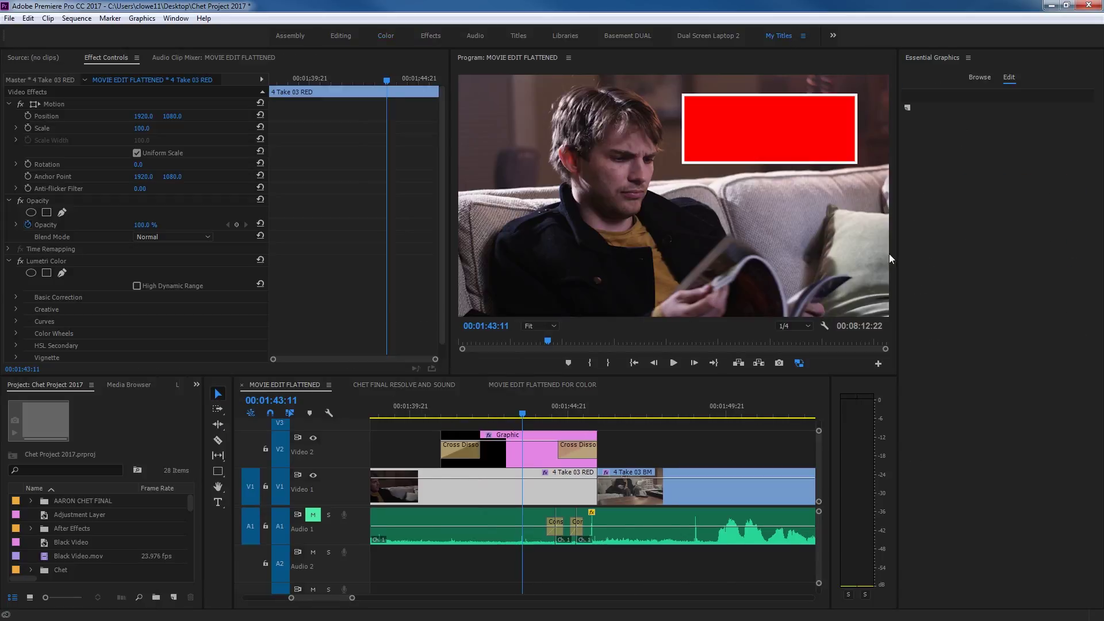
# - Give the red box a black drop shadow at 100% opacity, keeping it at the upper right
pyautogui.click(912, 287)
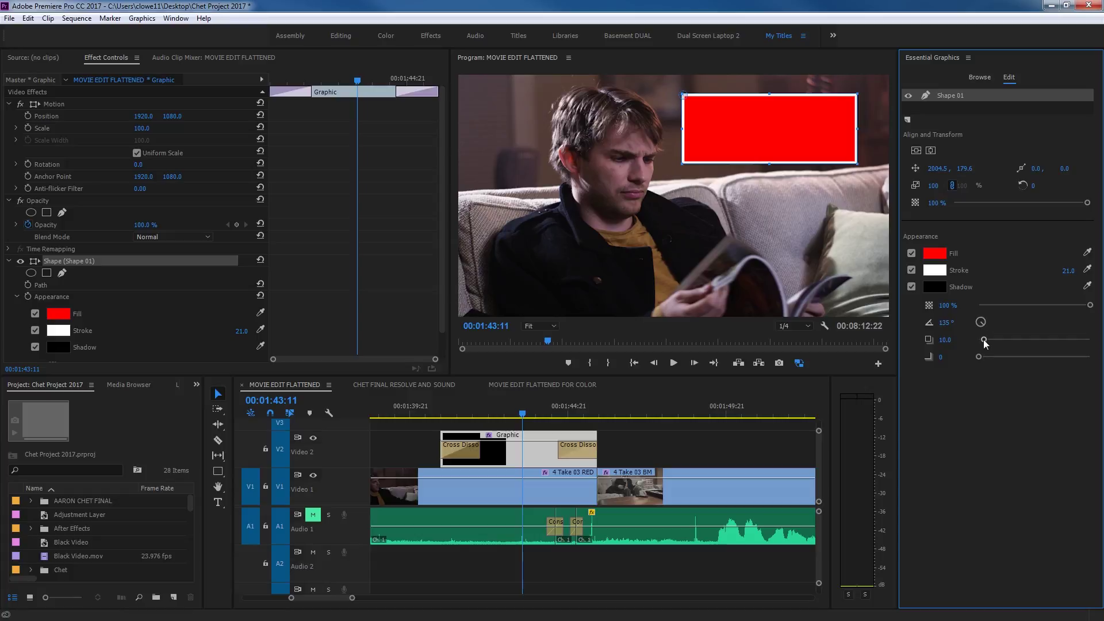
pyautogui.moveTo(986, 343); pyautogui.dragTo(1052, 364)
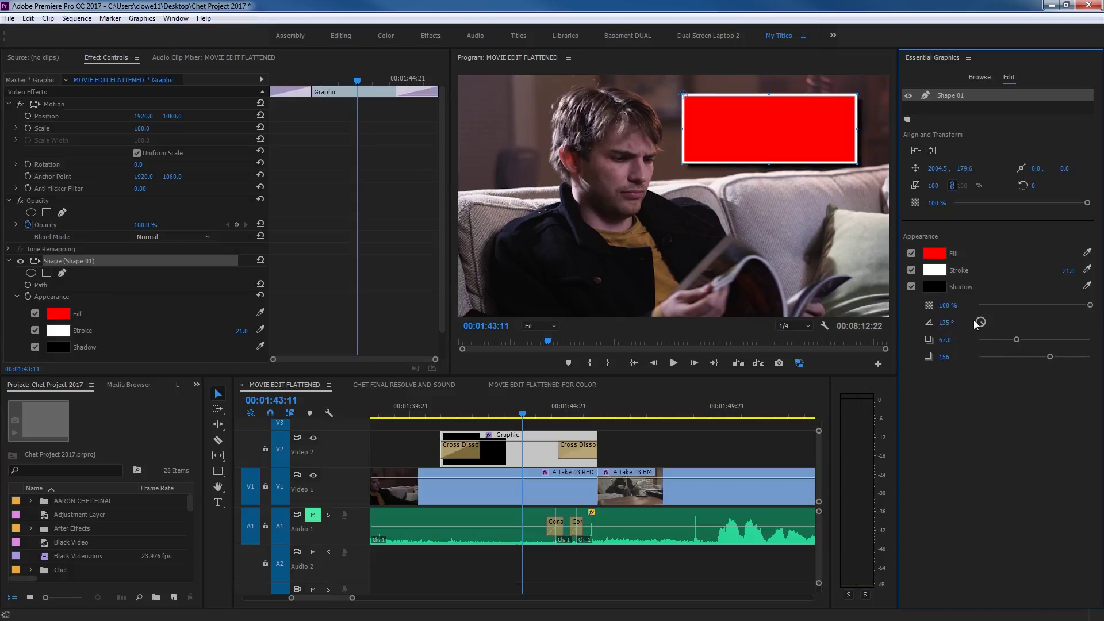
pyautogui.moveTo(1090, 306); pyautogui.dragTo(1045, 308)
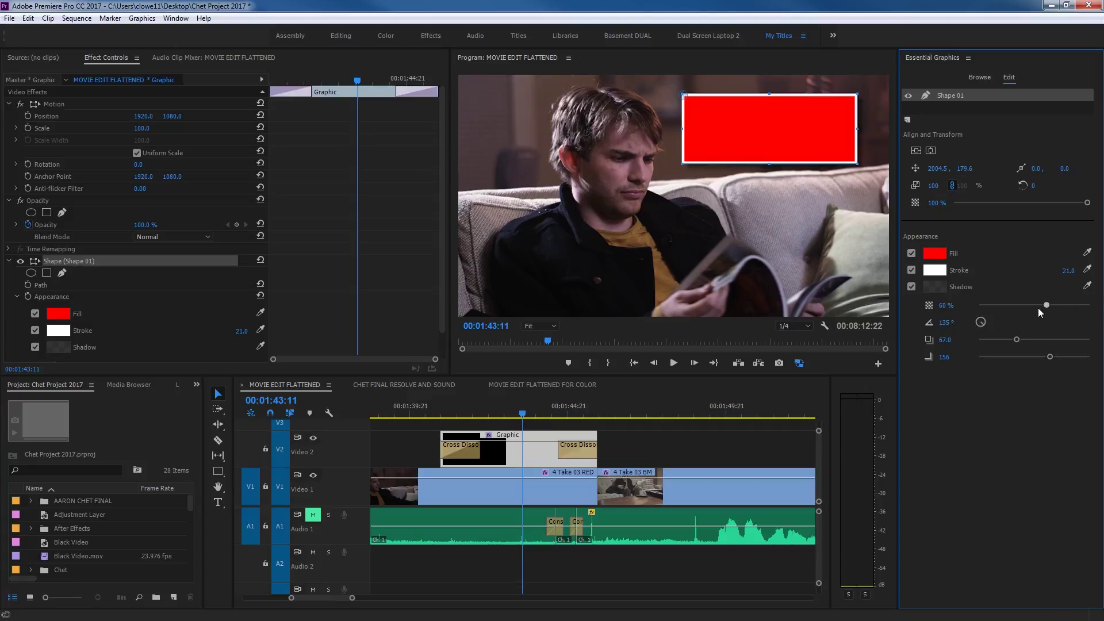
pyautogui.moveTo(756, 120); pyautogui.dragTo(758, 179)
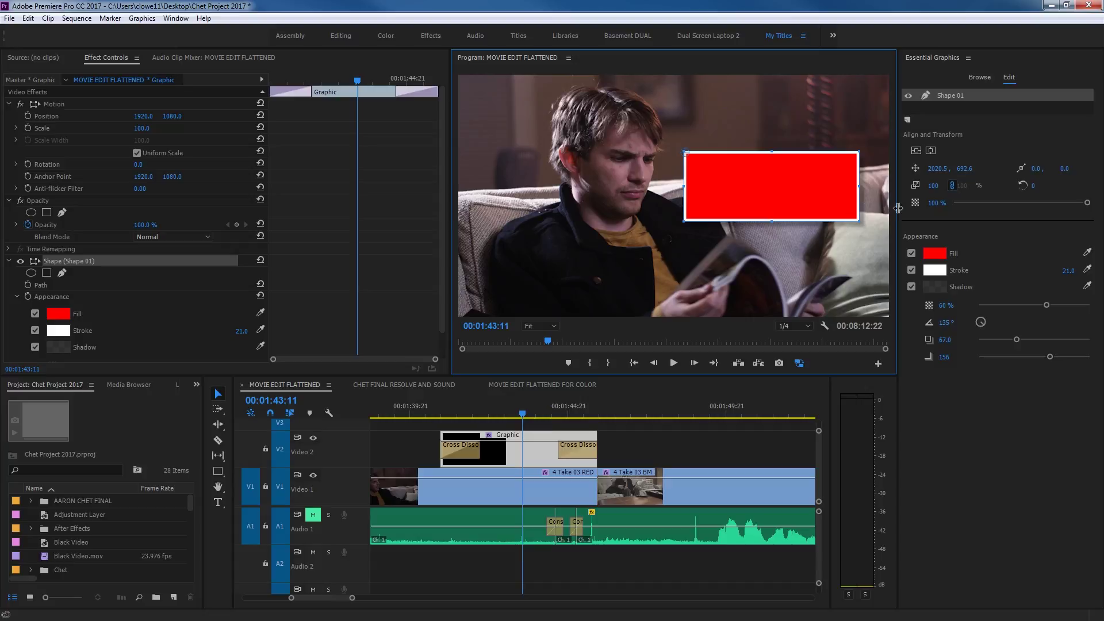
pyautogui.moveTo(1047, 305); pyautogui.dragTo(1103, 313)
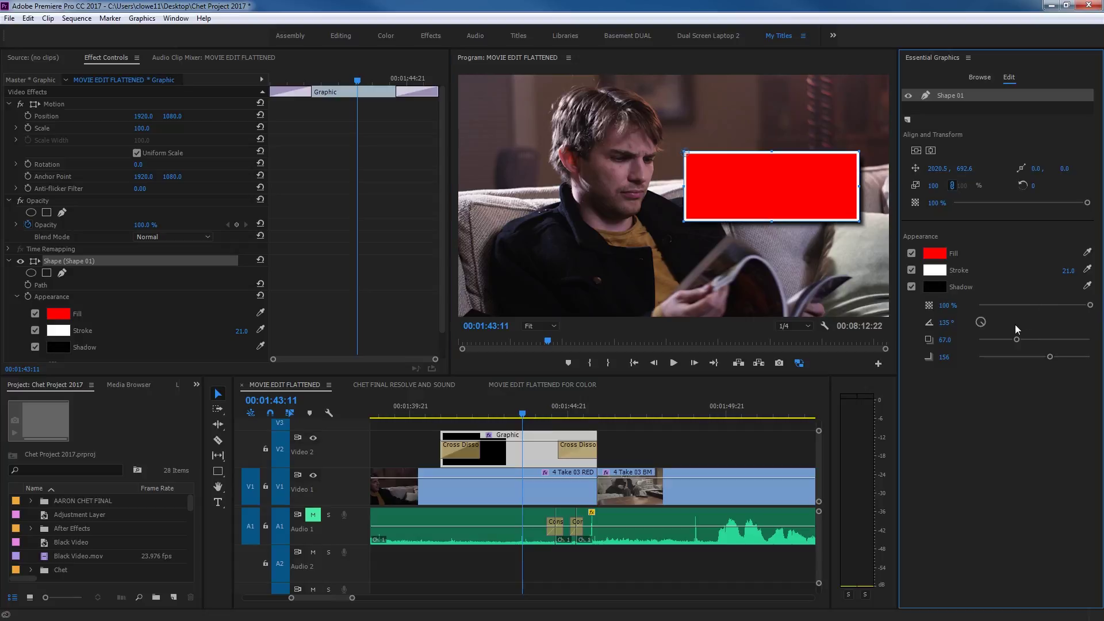
pyautogui.moveTo(771, 184); pyautogui.dragTo(767, 118)
pyautogui.click(935, 253)
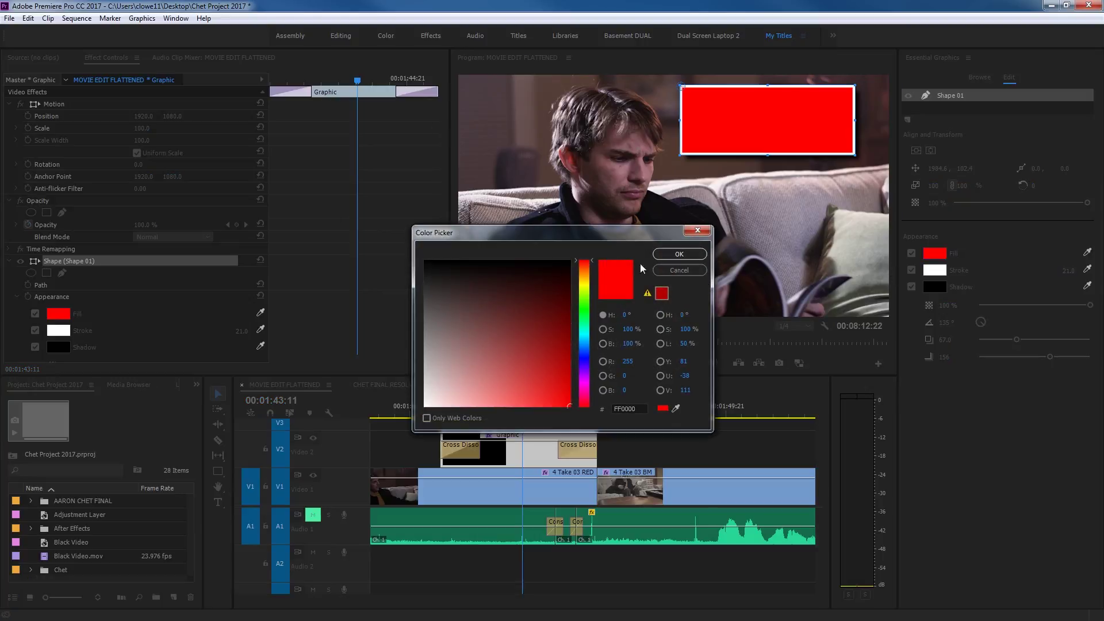
# - Fill the box with muted brown 786563 sampled from the scene and lower its opacity to 47%
pyautogui.click(681, 406)
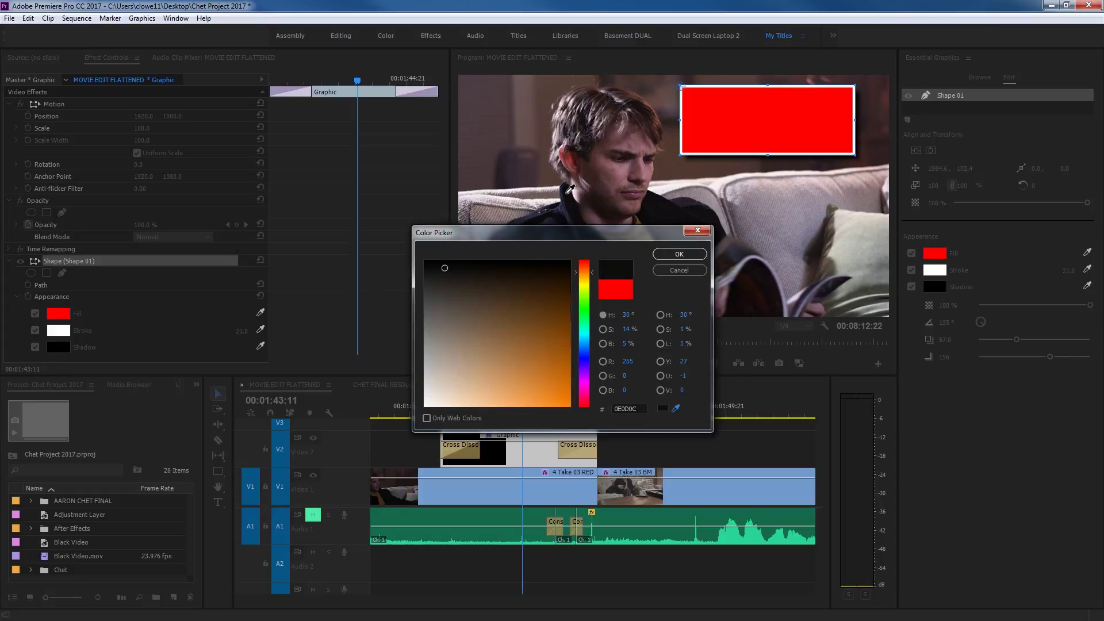
pyautogui.click(549, 86)
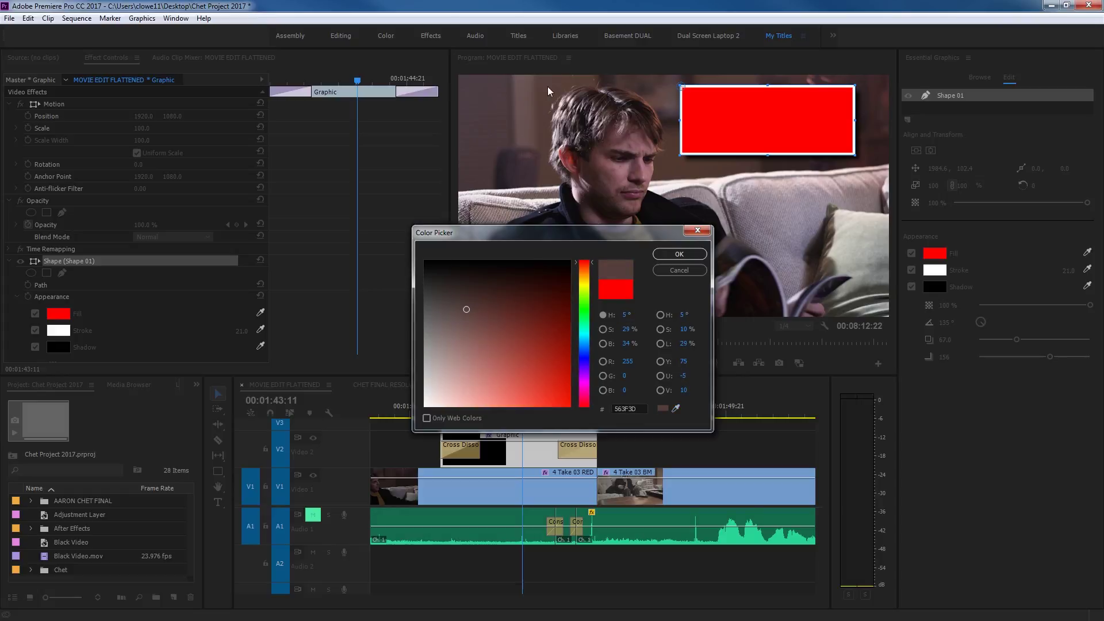
pyautogui.click(670, 254)
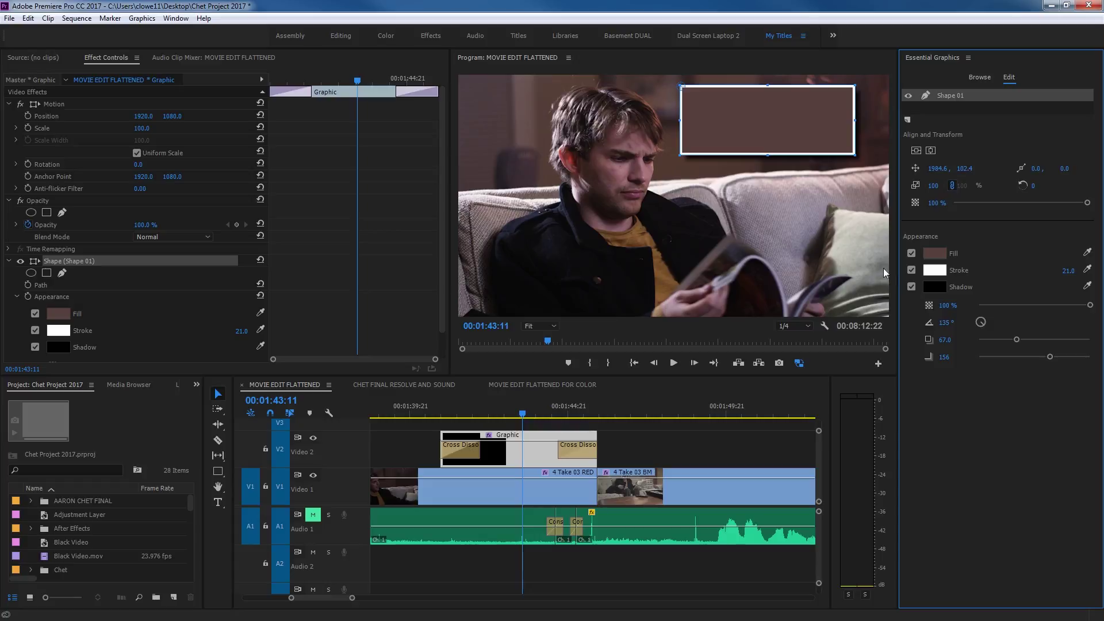
pyautogui.click(935, 253)
pyautogui.moveTo(500, 340)
pyautogui.mouseDown()
pyautogui.moveTo(469, 322)
pyautogui.moveTo(444, 333)
pyautogui.mouseUp()
pyautogui.click(671, 253)
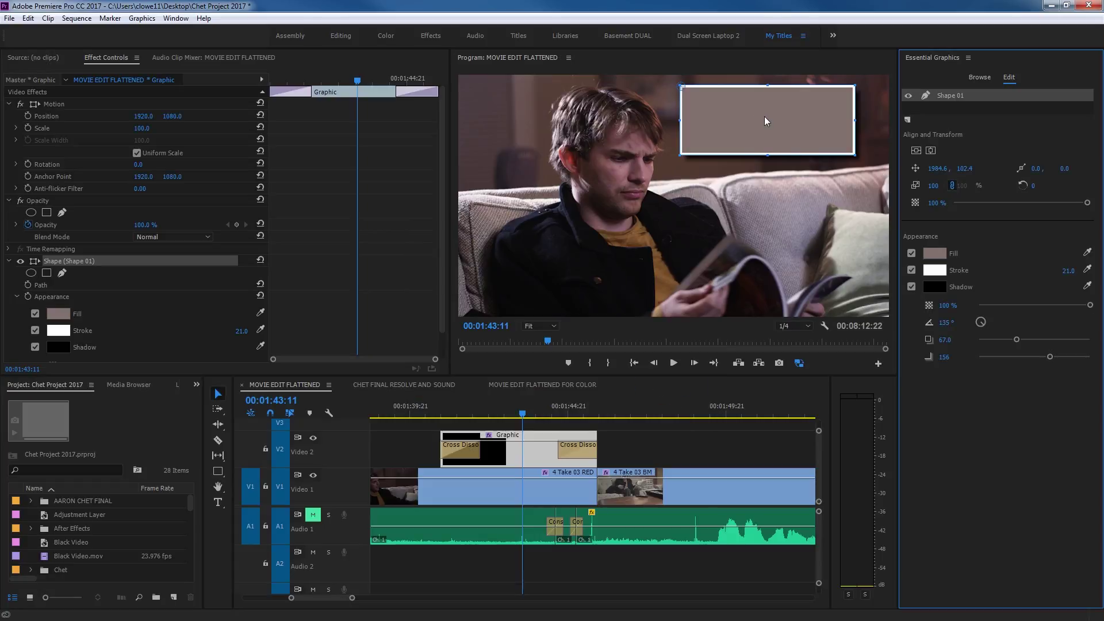
pyautogui.click(708, 400)
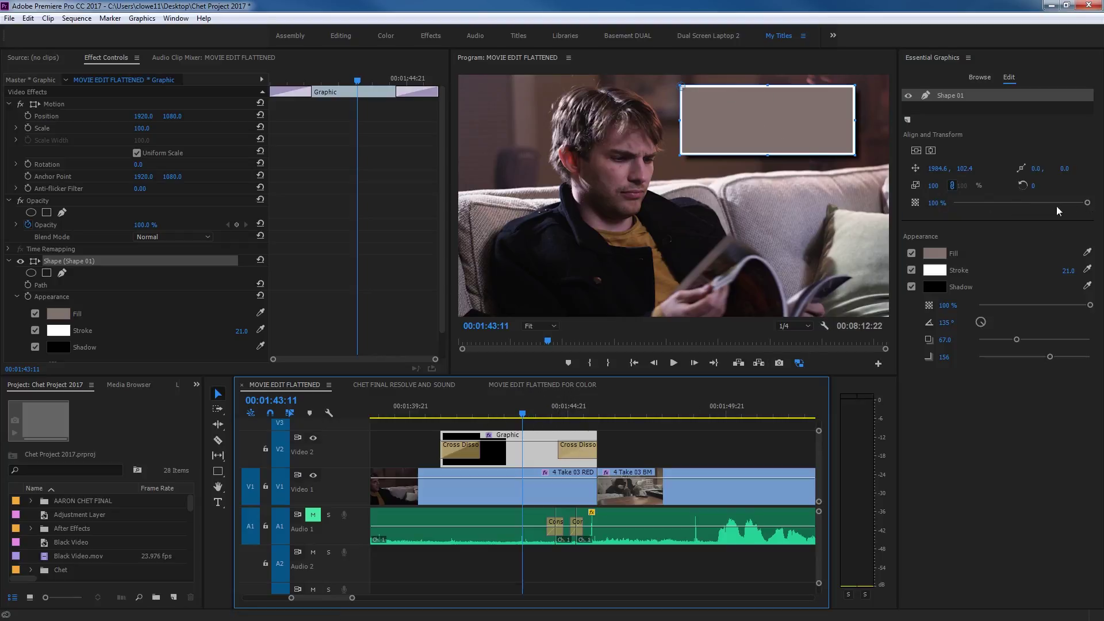
pyautogui.moveTo(1087, 203); pyautogui.dragTo(995, 203)
# - Activate the Type tool with the Graphic clip on V2 selected
pyautogui.hotkey('ctrl', 'shift', 'a')
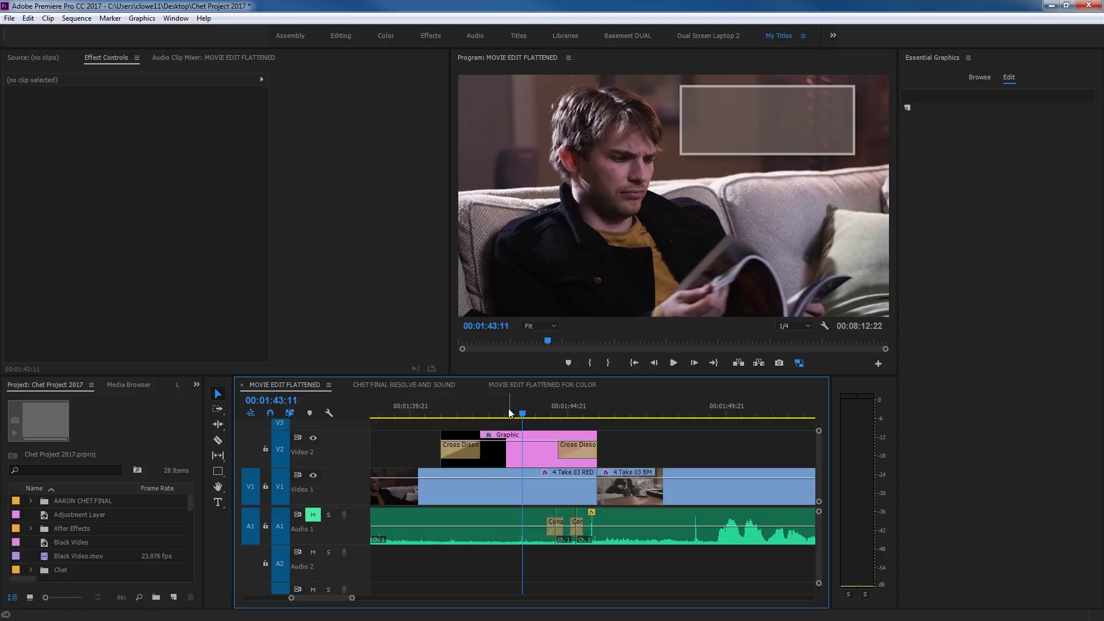
pyautogui.click(512, 457)
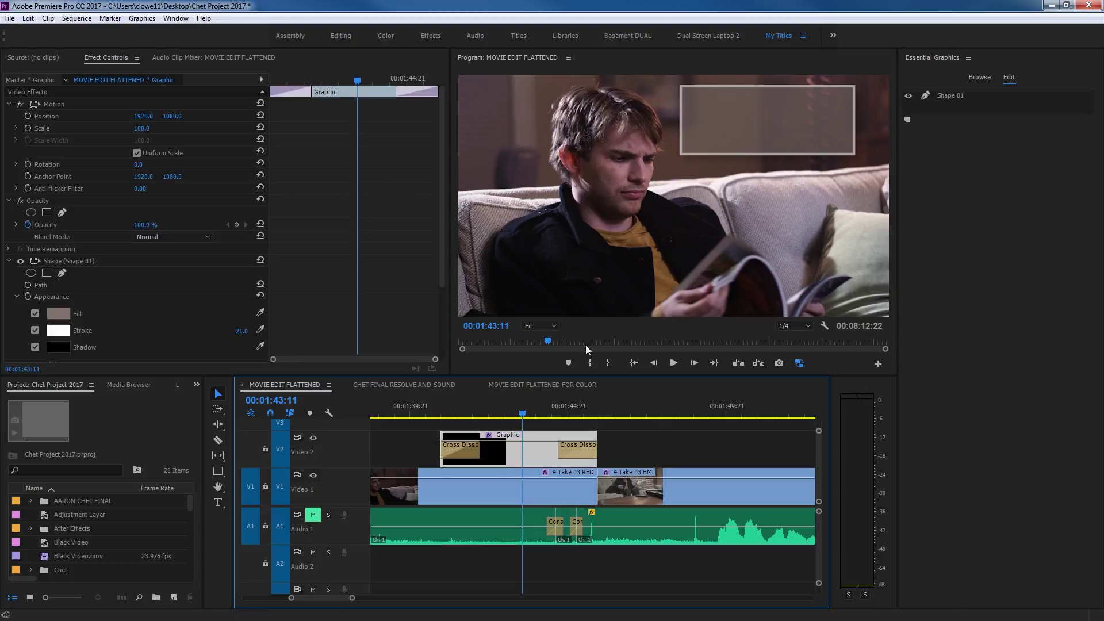
pyautogui.press('t')
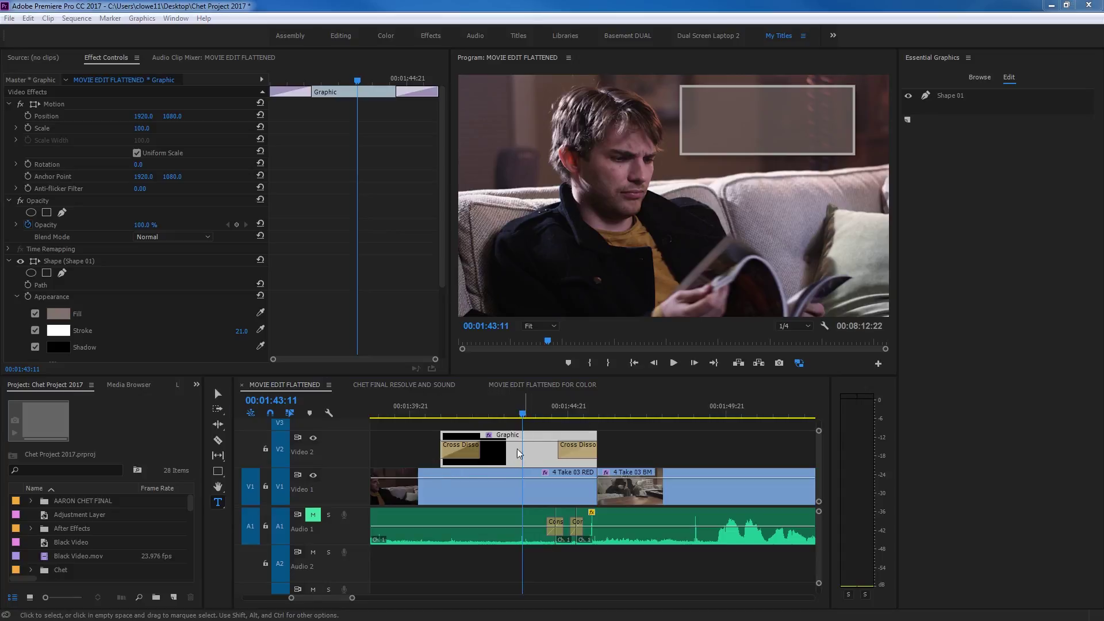
pyautogui.click(610, 444)
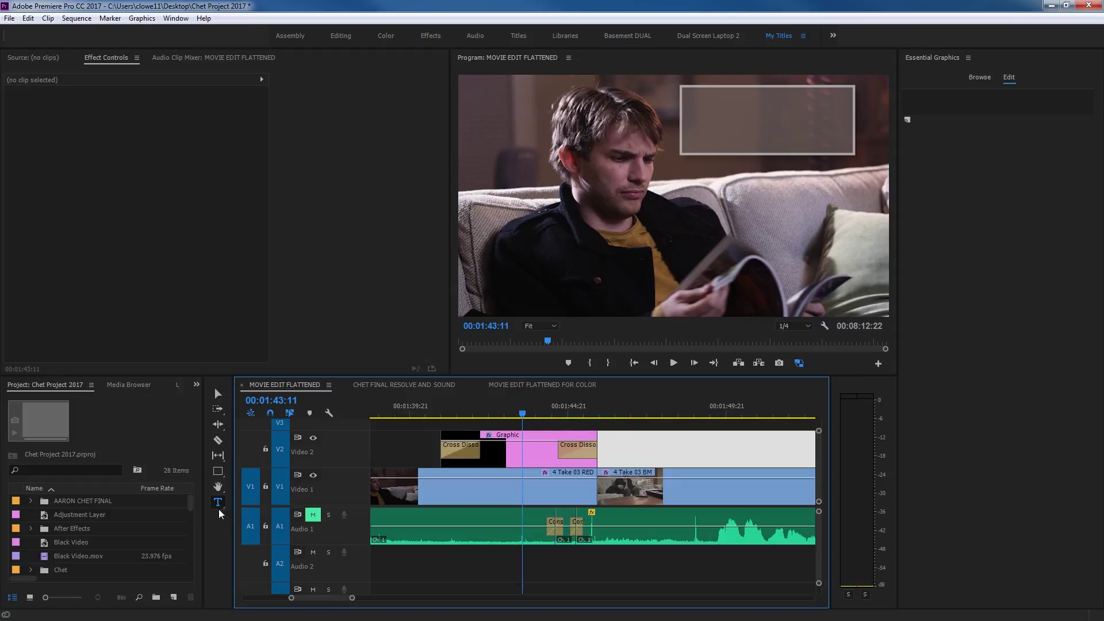
pyautogui.click(517, 451)
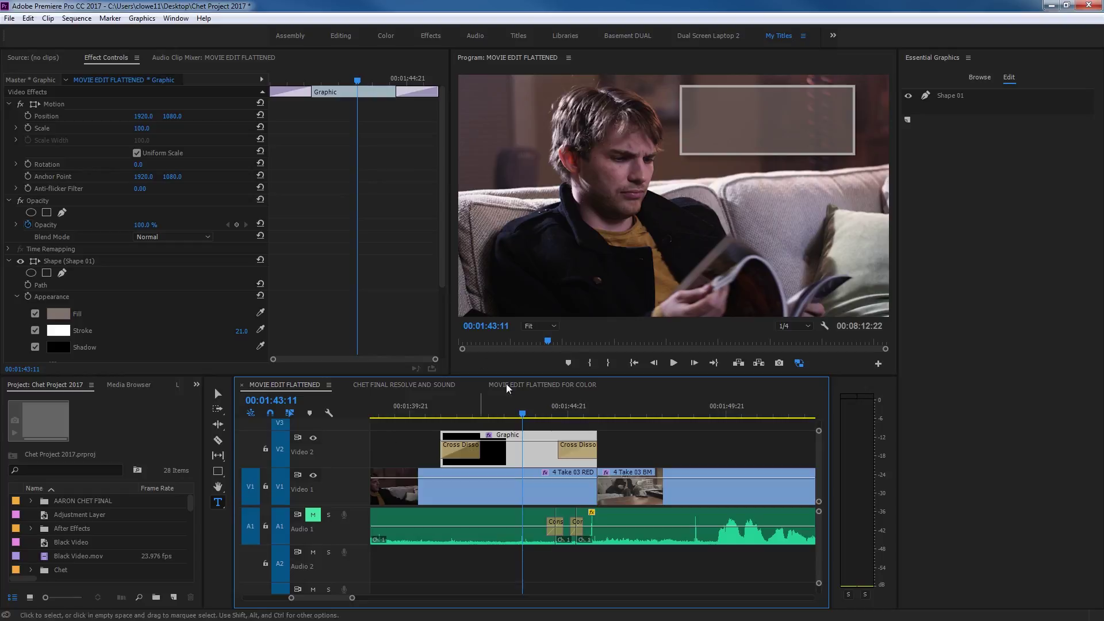
# - Enter a two-line credit, 'starring' above the actor's name, inside the box and select all of it
pyautogui.click(708, 124)
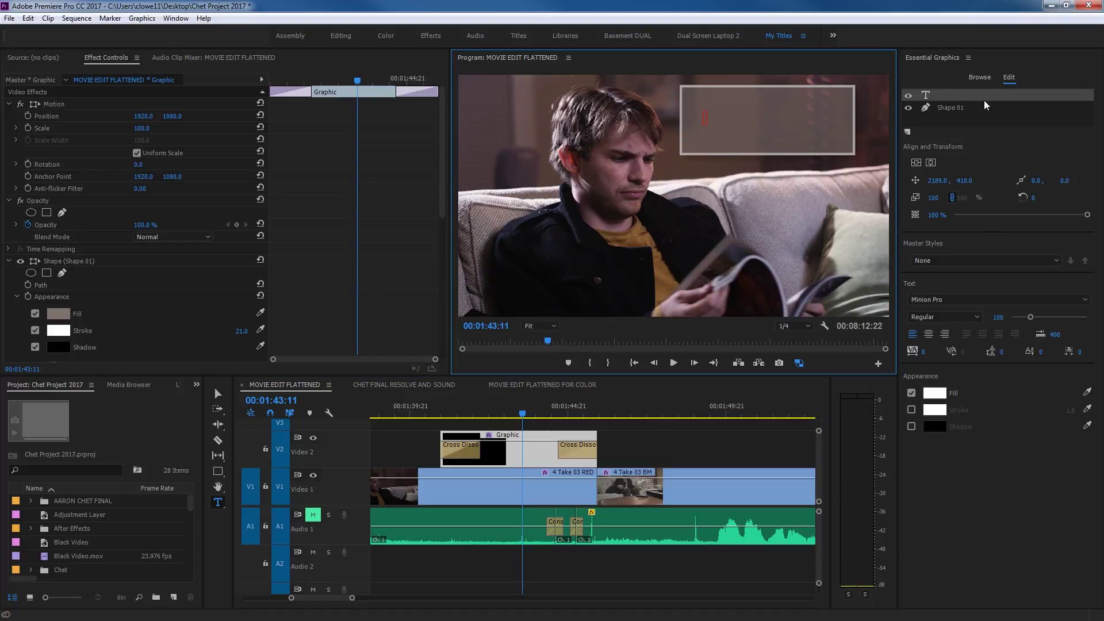
pyautogui.click(948, 112)
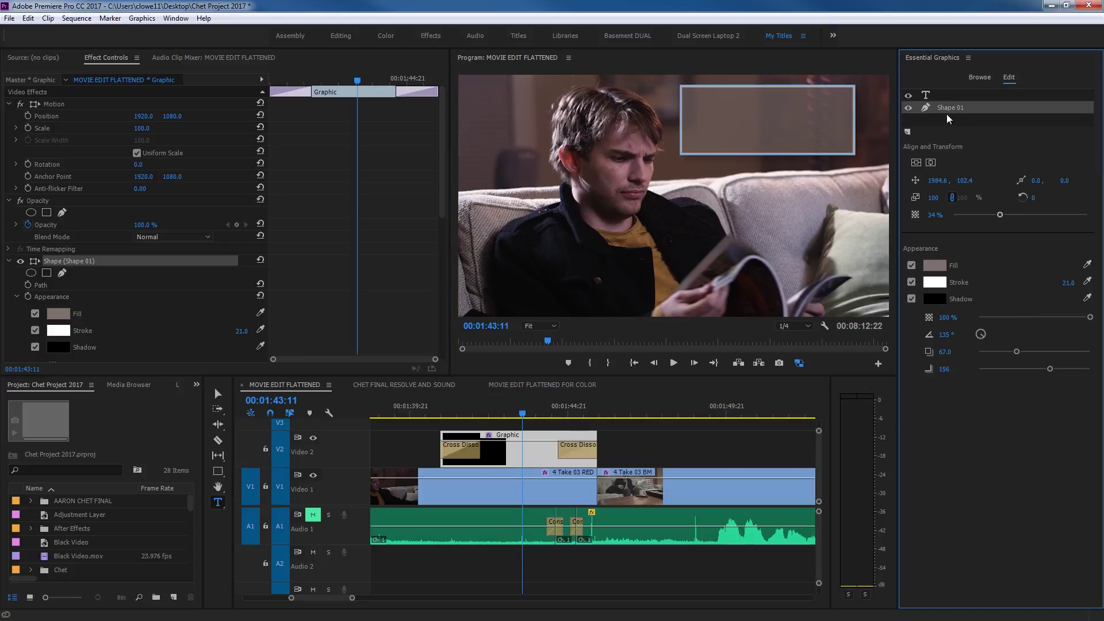
pyautogui.click(934, 95)
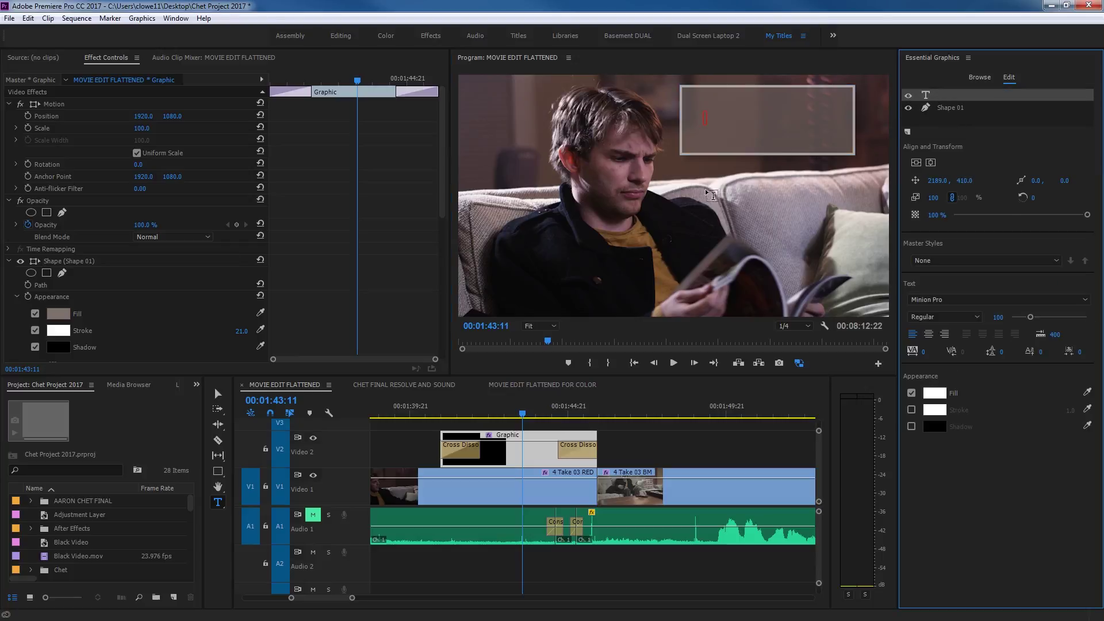
pyautogui.click(841, 171)
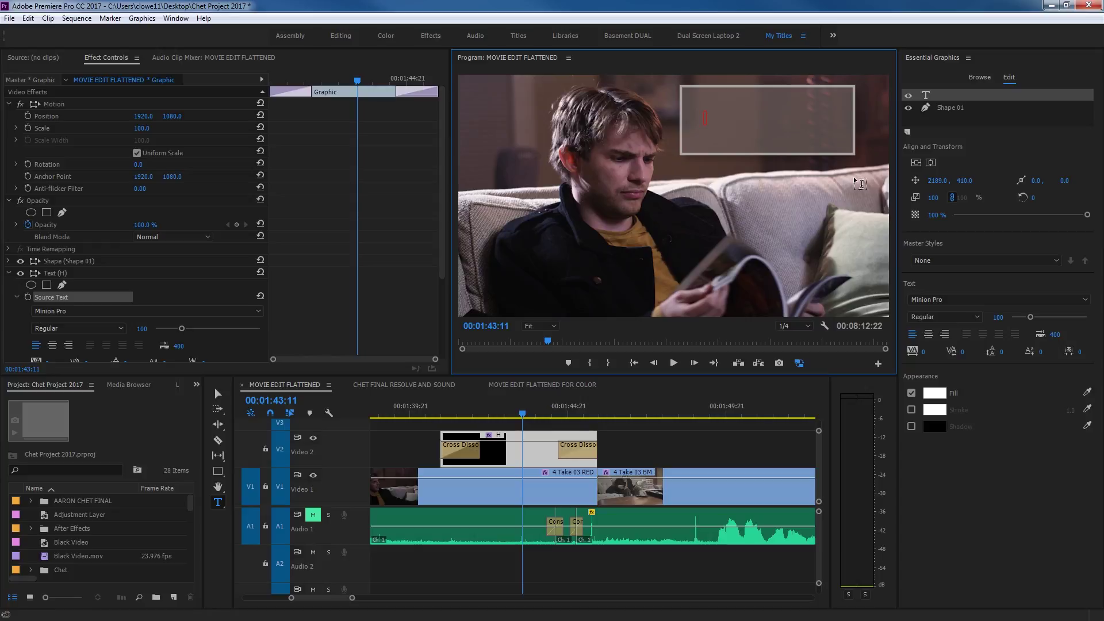
pyautogui.write('starring Ted Johnson')
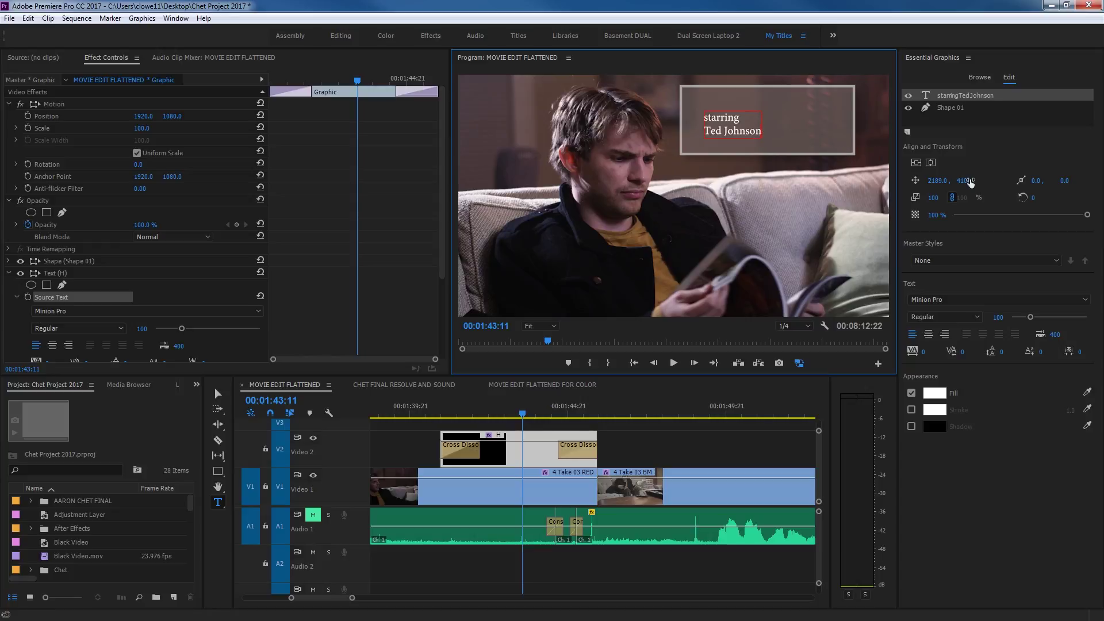
pyautogui.doubleClick(742, 126)
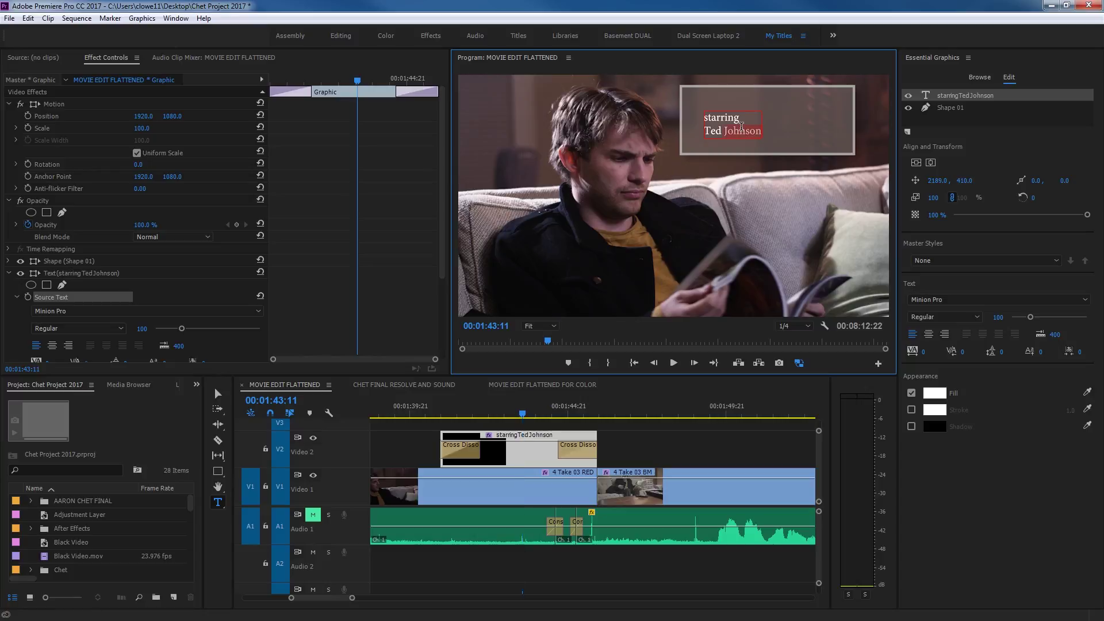
pyautogui.hotkey('ctrl', 'a')
pyautogui.click(932, 198)
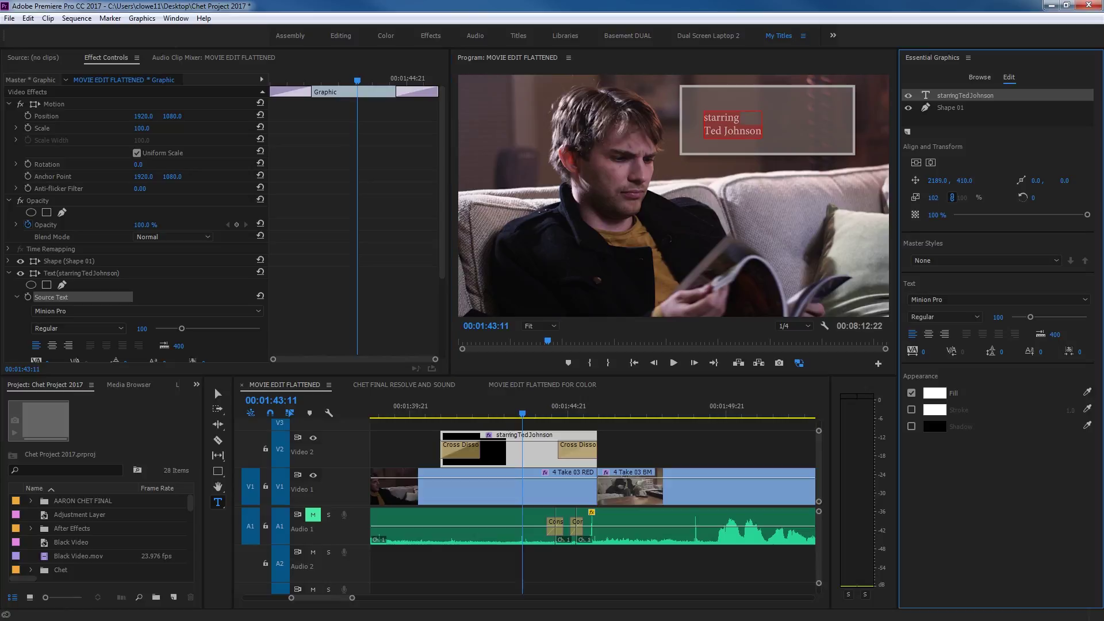
# - Scale the credit to 174, centre-align and centre it in the box, and add a blurred drop shadow
pyautogui.moveTo(934, 197); pyautogui.dragTo(975, 197)
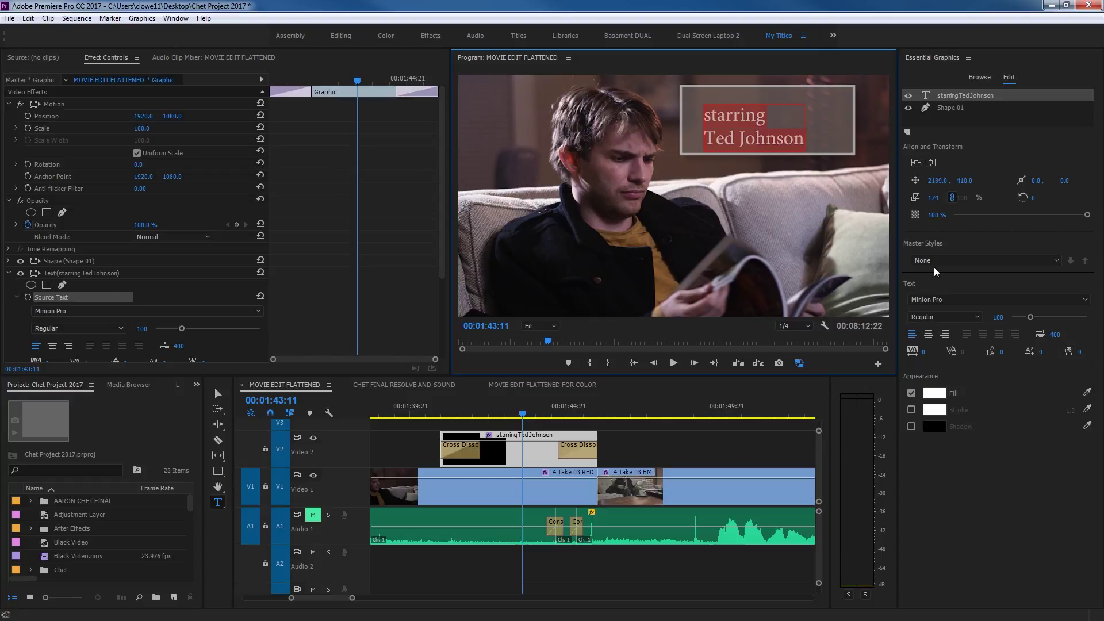
pyautogui.click(930, 335)
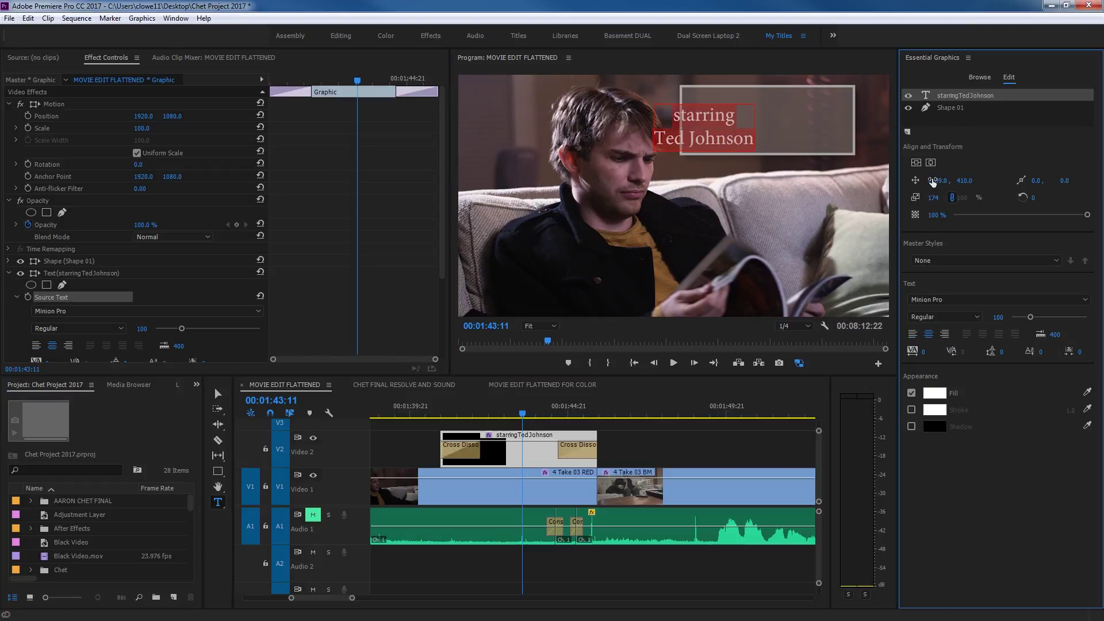
pyautogui.moveTo(937, 180); pyautogui.dragTo(1035, 180)
pyautogui.moveTo(933, 180)
pyautogui.mouseDown()
pyautogui.moveTo(969, 181)
pyautogui.moveTo(940, 180)
pyautogui.mouseUp()
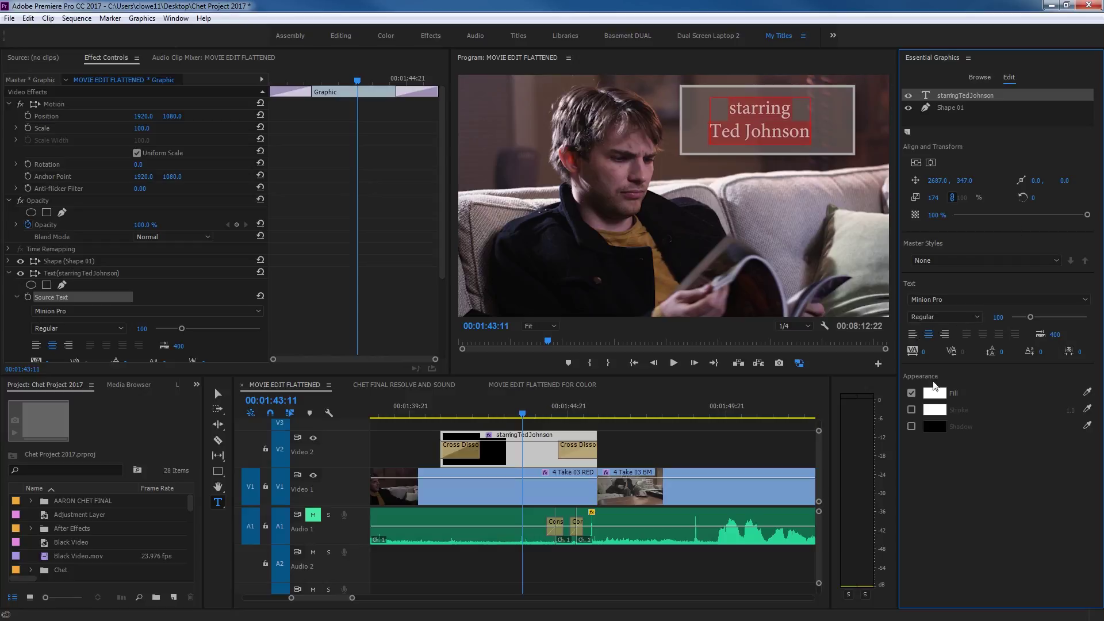
pyautogui.click(912, 427)
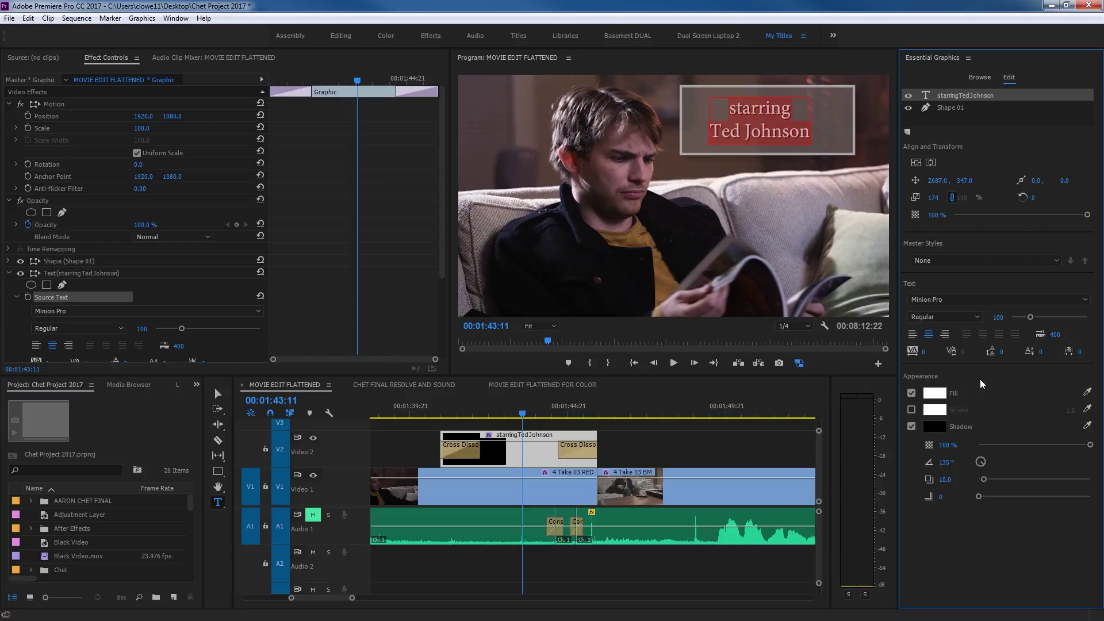
pyautogui.moveTo(979, 497); pyautogui.dragTo(1003, 497)
# - Change the 'starring' credit's font to Broadway, after briefly trying Cambria
pyautogui.click(998, 300)
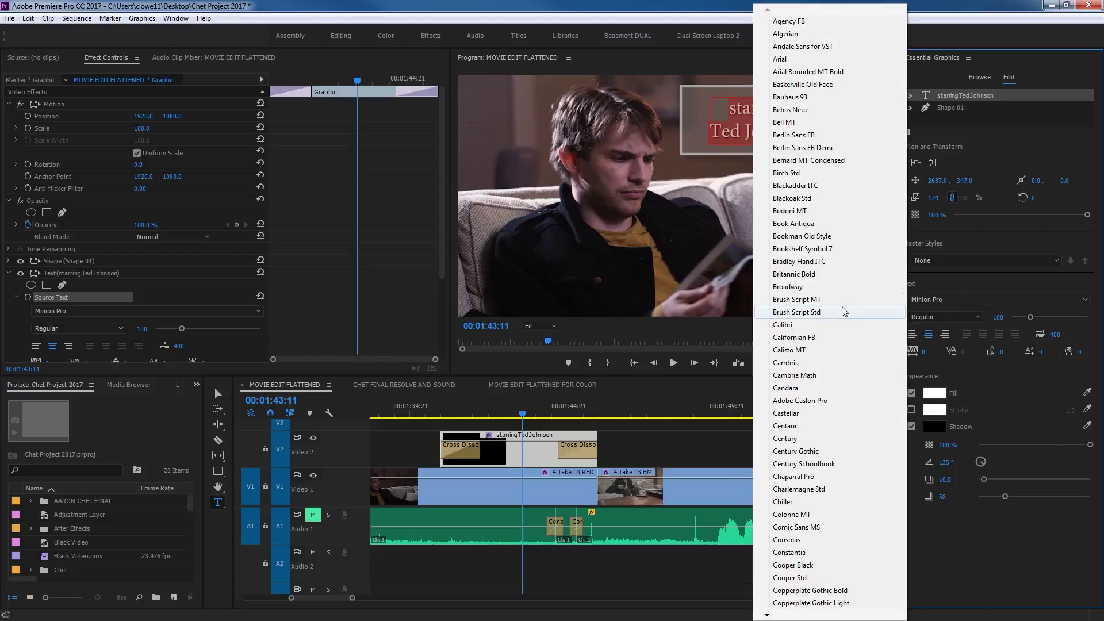
pyautogui.click(814, 363)
pyautogui.click(948, 300)
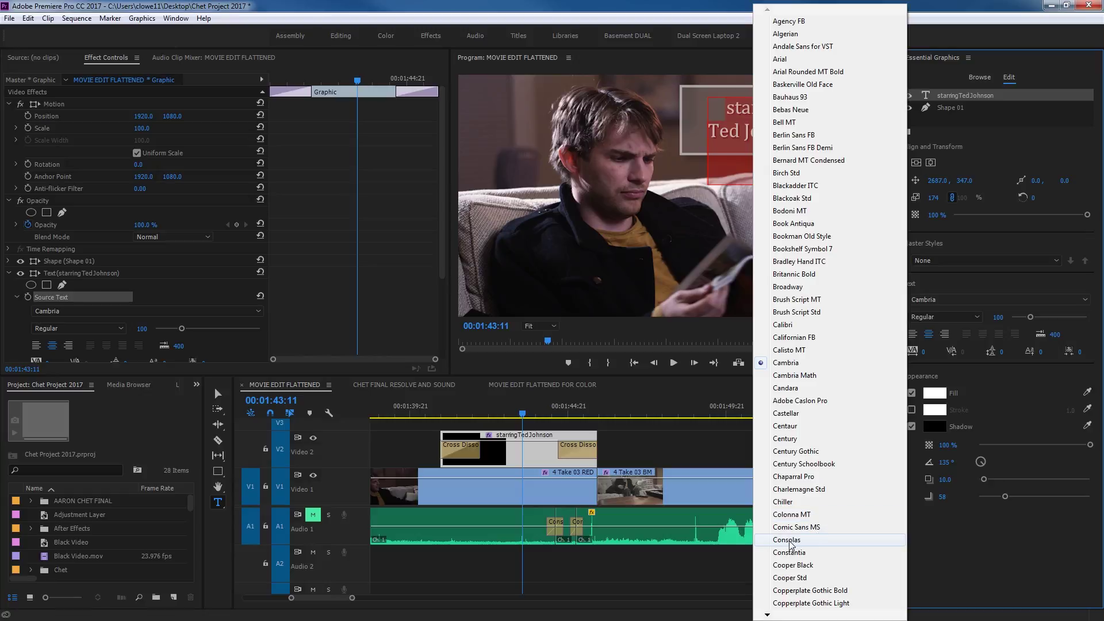
pyautogui.click(803, 288)
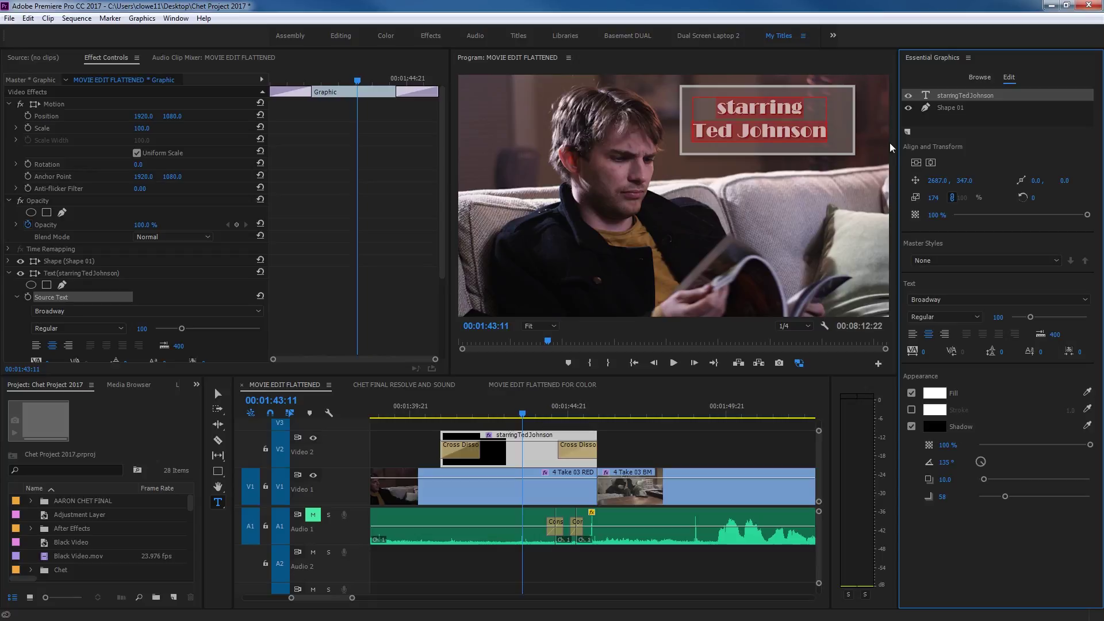
# - Nudge the credit text slightly down and right inside the grey box
pyautogui.click(219, 394)
pyautogui.moveTo(751, 121)
pyautogui.mouseDown()
pyautogui.moveTo(756, 132)
pyautogui.moveTo(760, 123)
pyautogui.mouseUp()
pyautogui.click(934, 131)
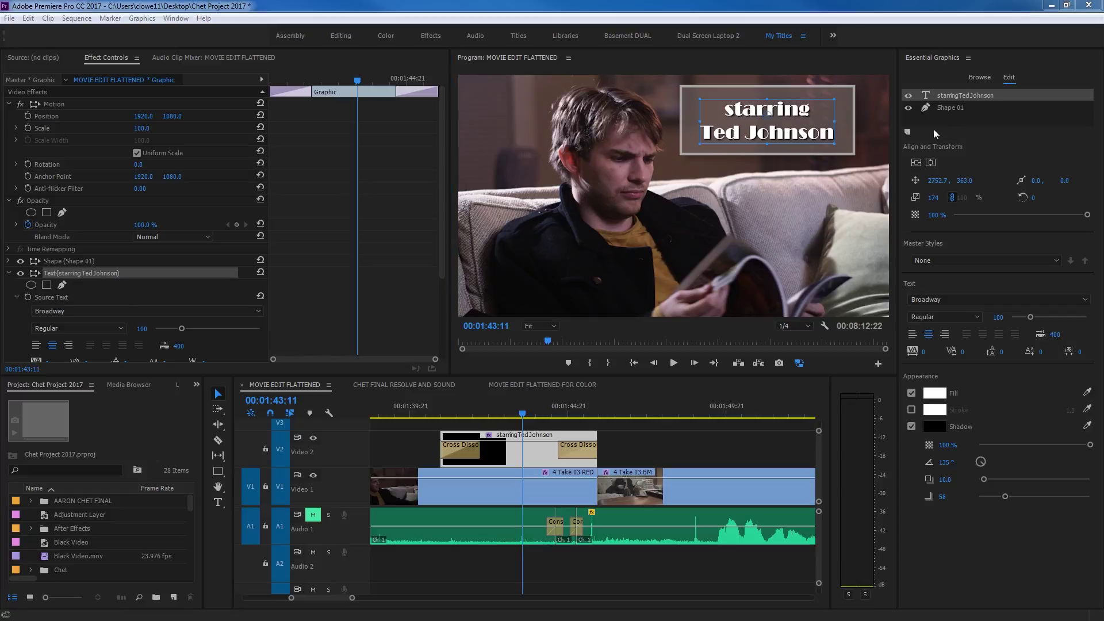
# - Keep the text layer above Shape 01 and re-centre the credit at 2696.7, 460.3
pyautogui.click(948, 99)
pyautogui.moveTo(947, 94); pyautogui.dragTo(960, 115)
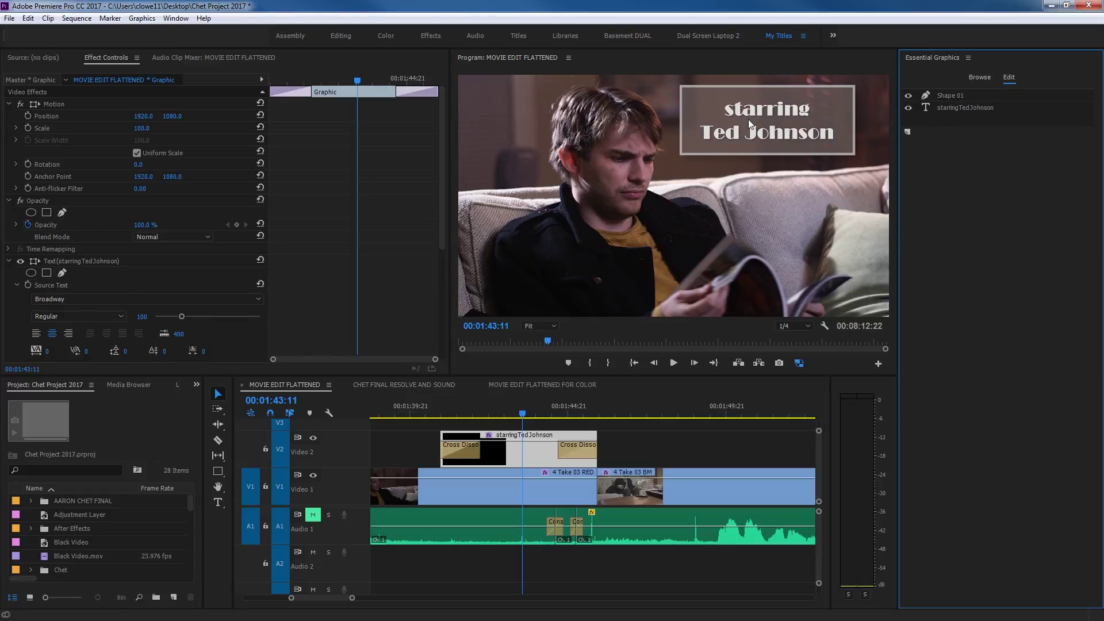
pyautogui.click(961, 95)
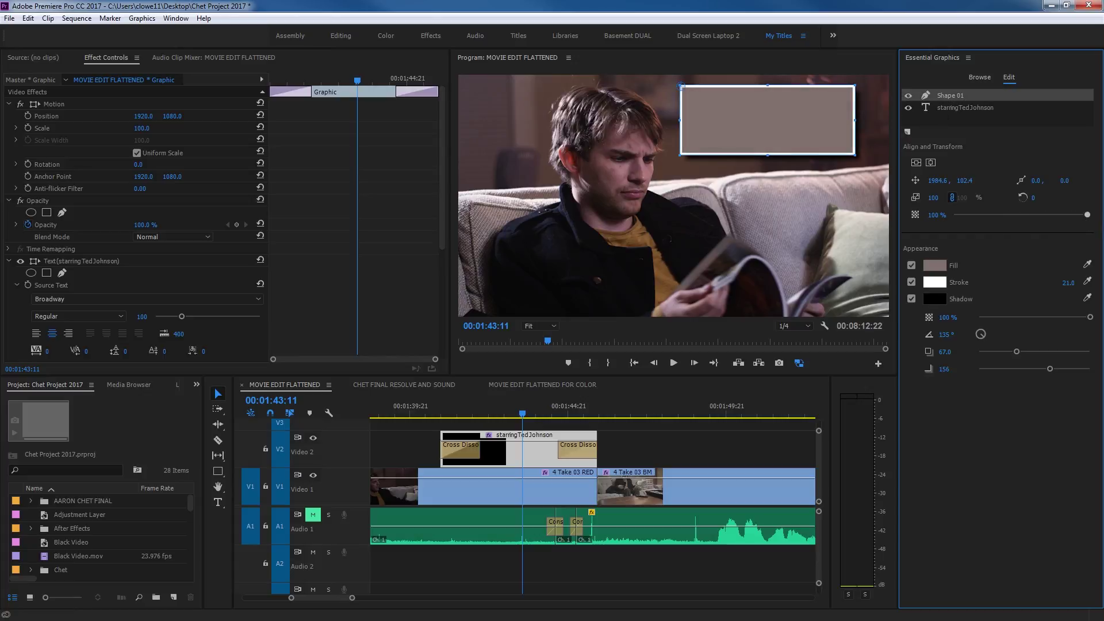
pyautogui.click(945, 106)
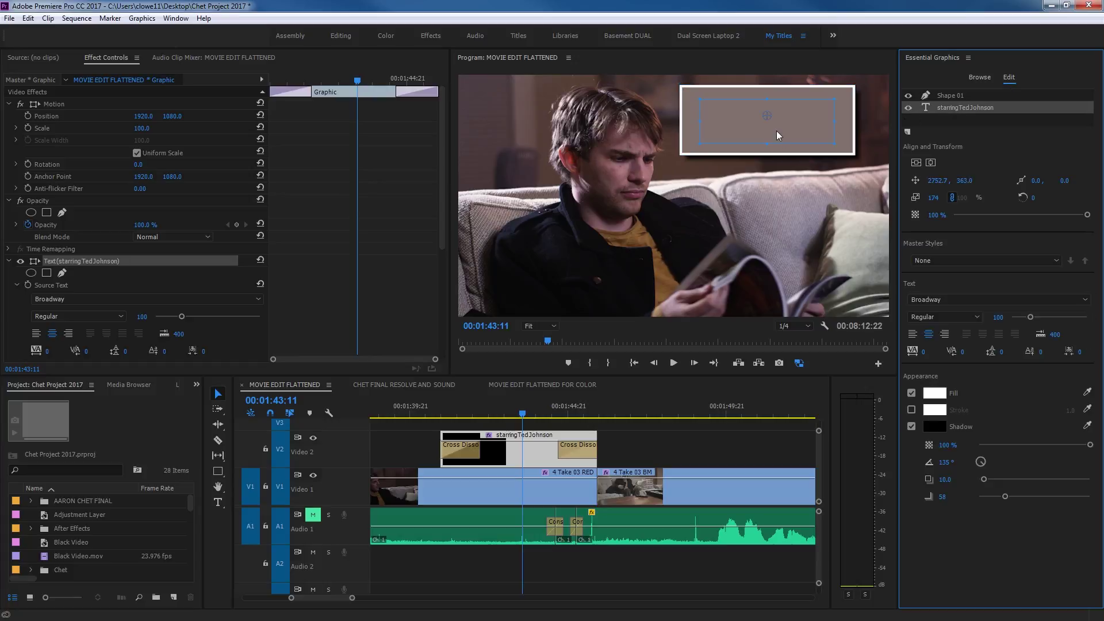
pyautogui.moveTo(776, 130)
pyautogui.mouseDown()
pyautogui.moveTo(783, 167)
pyautogui.moveTo(780, 132)
pyautogui.mouseUp()
pyautogui.moveTo(938, 113); pyautogui.dragTo(947, 92)
pyautogui.click(766, 115)
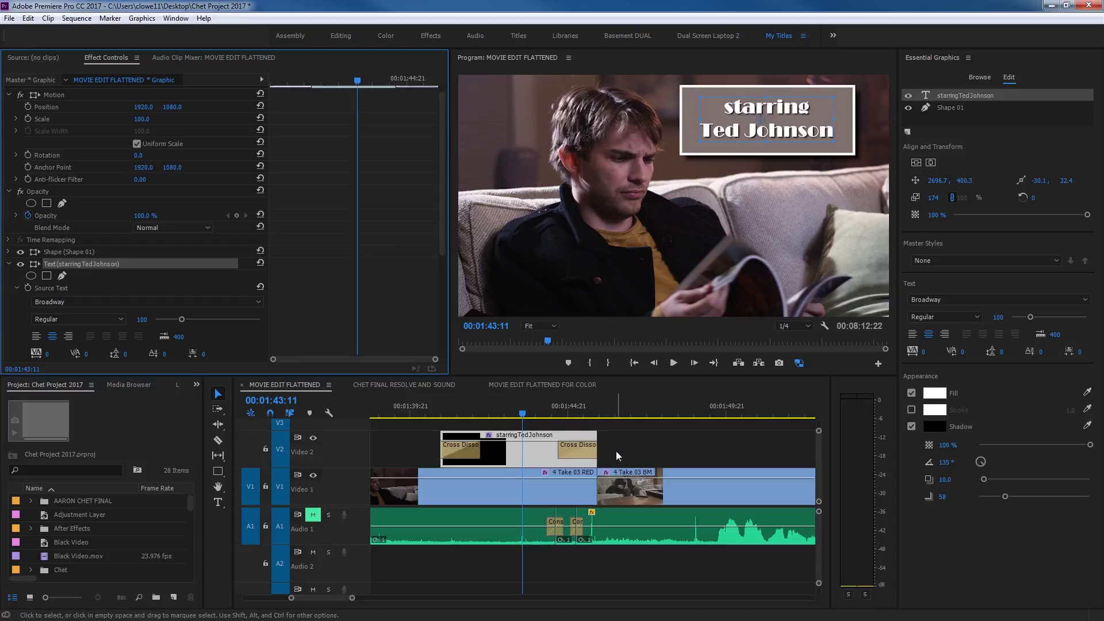
pyautogui.moveTo(626, 452); pyautogui.dragTo(477, 457)
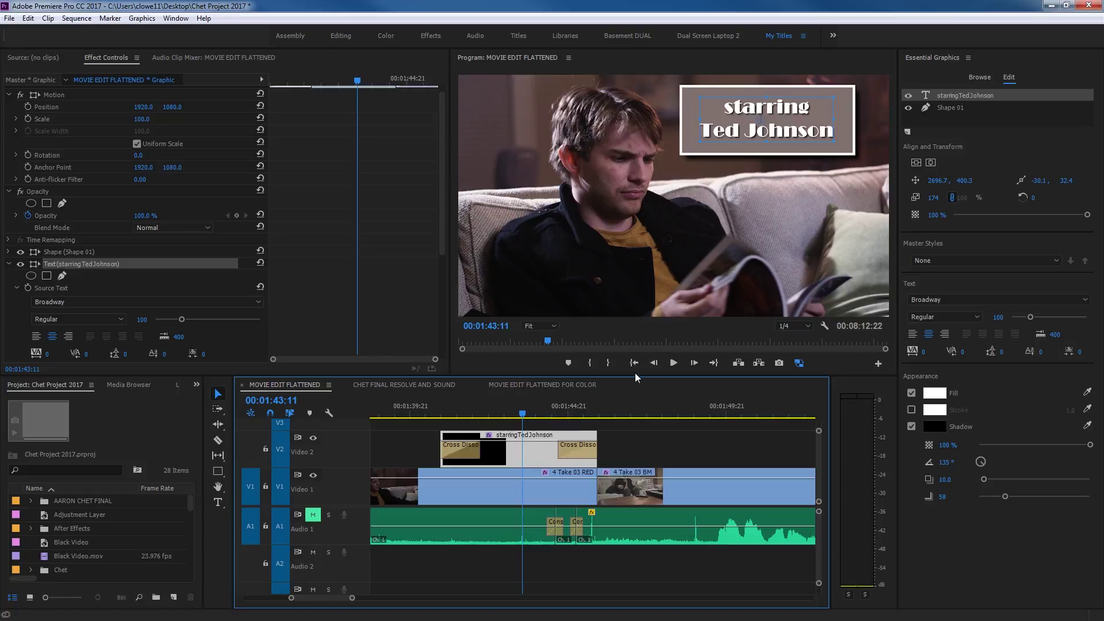
# - Paste a copy of the starring credit graphic on V2 over the next shot and select it
pyautogui.click(608, 415)
pyautogui.moveTo(607, 416); pyautogui.dragTo(622, 415)
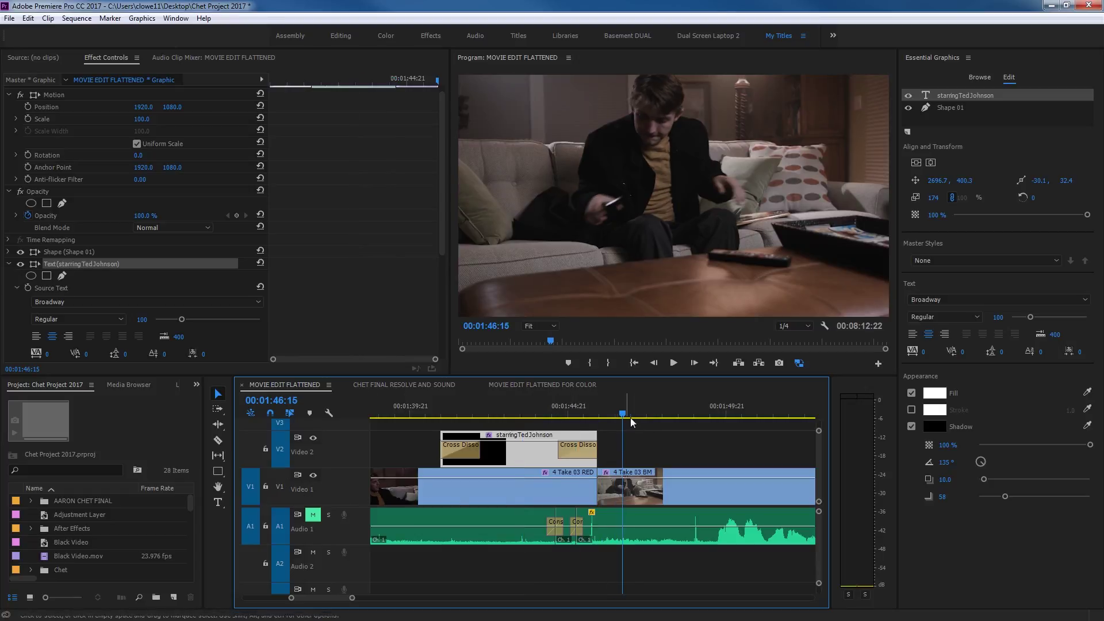
pyautogui.hotkey('ctrl', 'v')
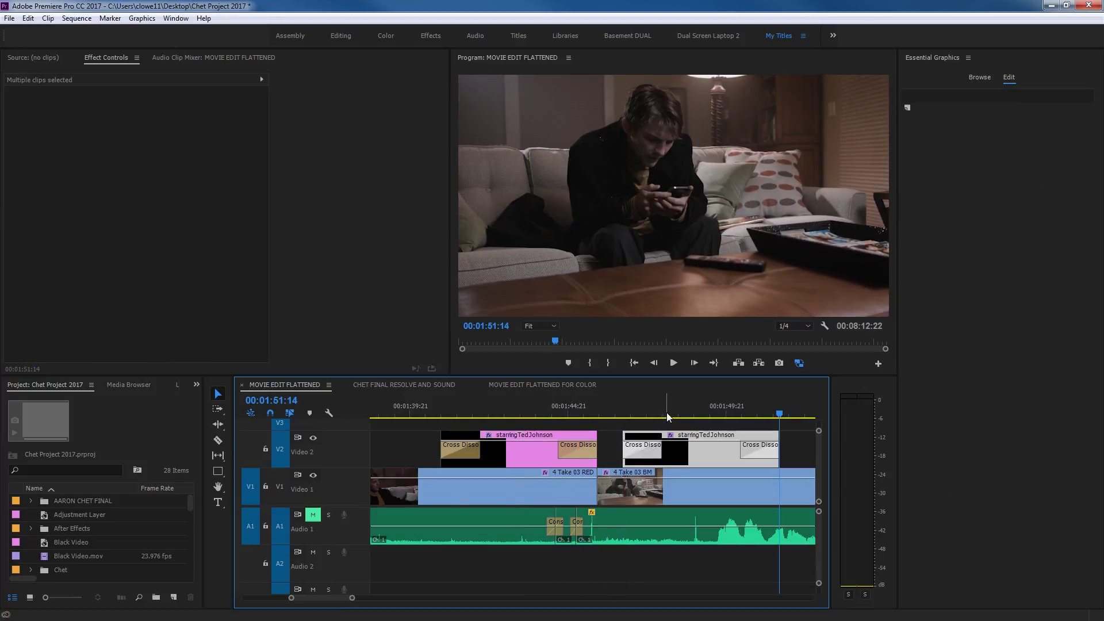
pyautogui.click(688, 414)
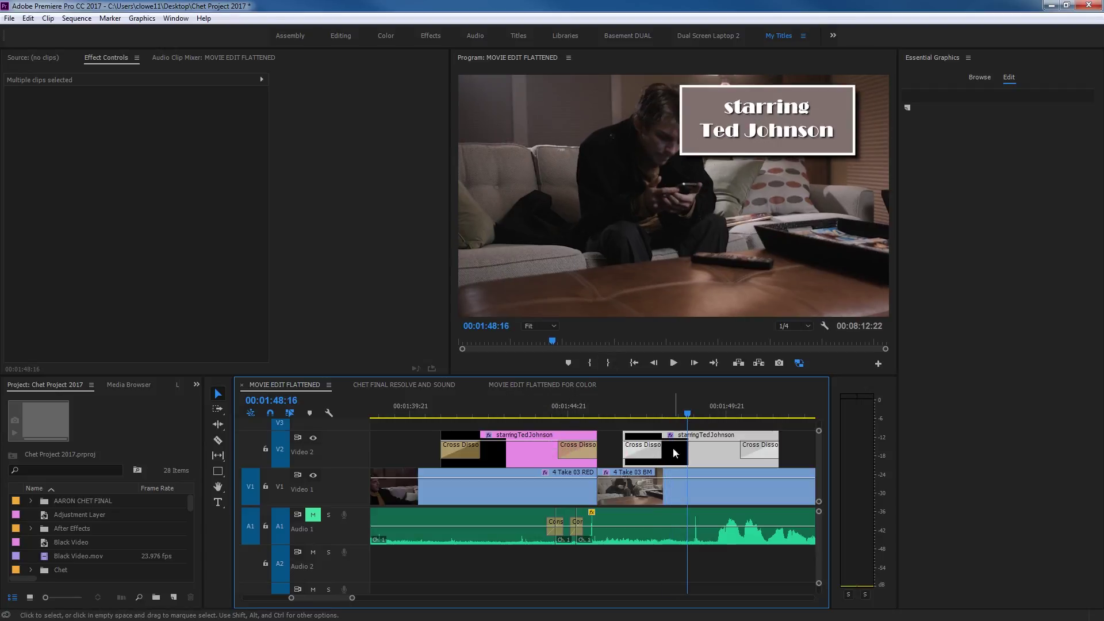
pyautogui.click(735, 157)
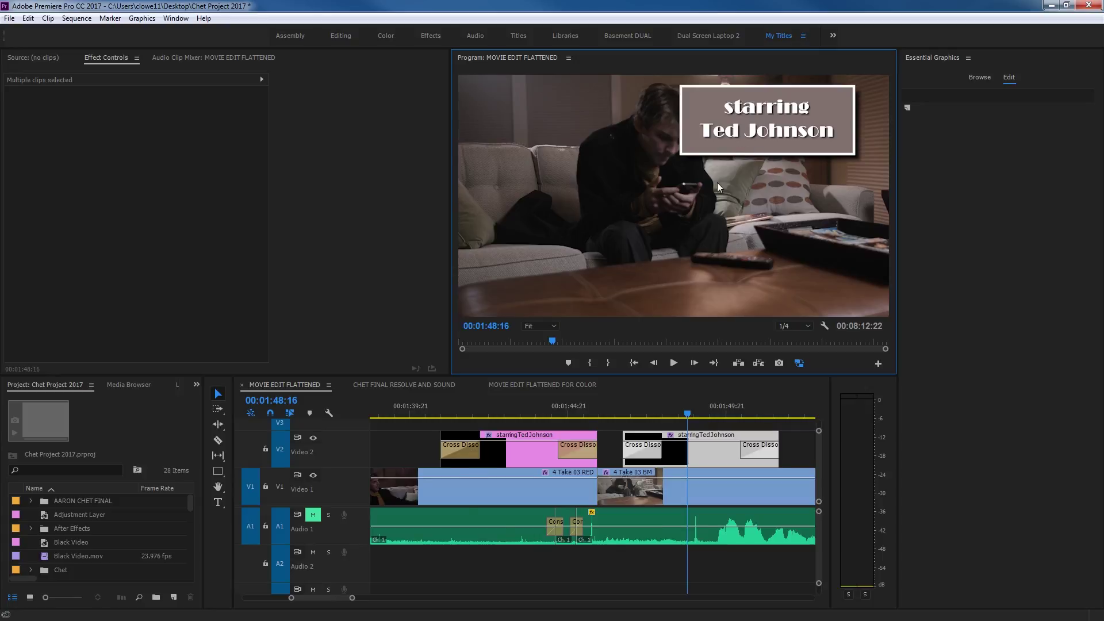
pyautogui.click(633, 463)
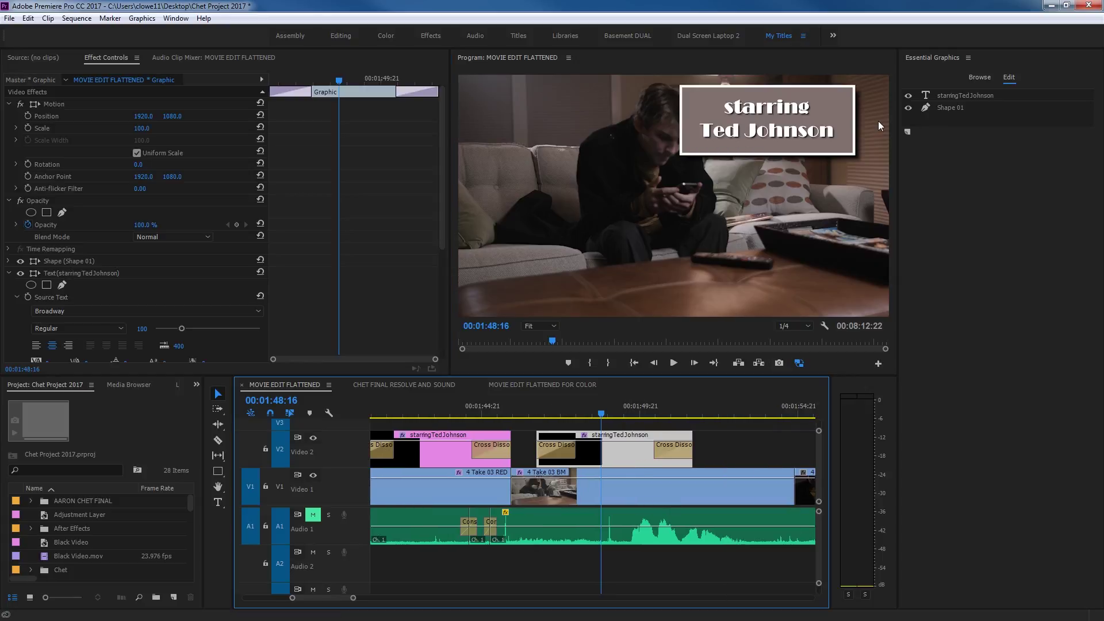
# - Move the copy's grey box and credit text to the lower-left of the frame
pyautogui.click(950, 109)
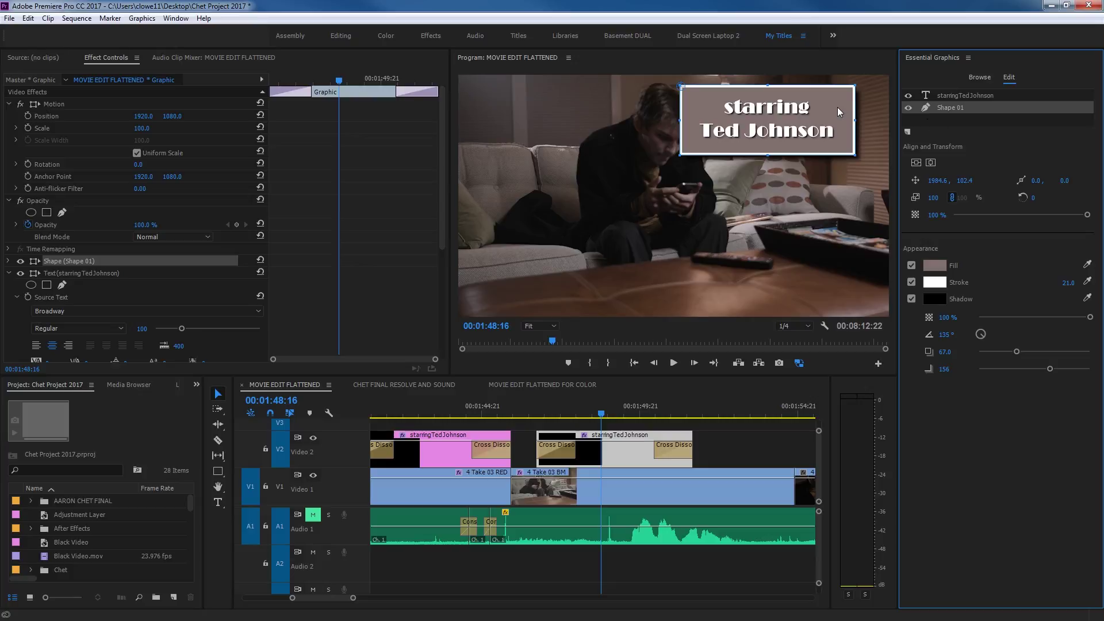
pyautogui.moveTo(837, 107); pyautogui.dragTo(633, 248)
pyautogui.click(948, 98)
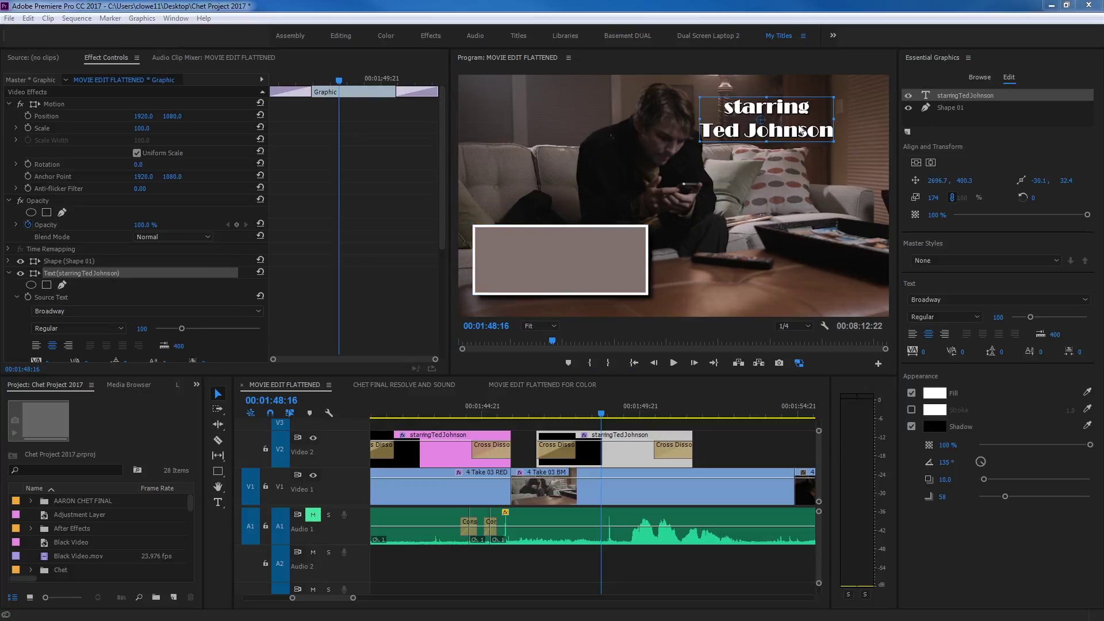
pyautogui.moveTo(786, 136); pyautogui.dragTo(595, 264)
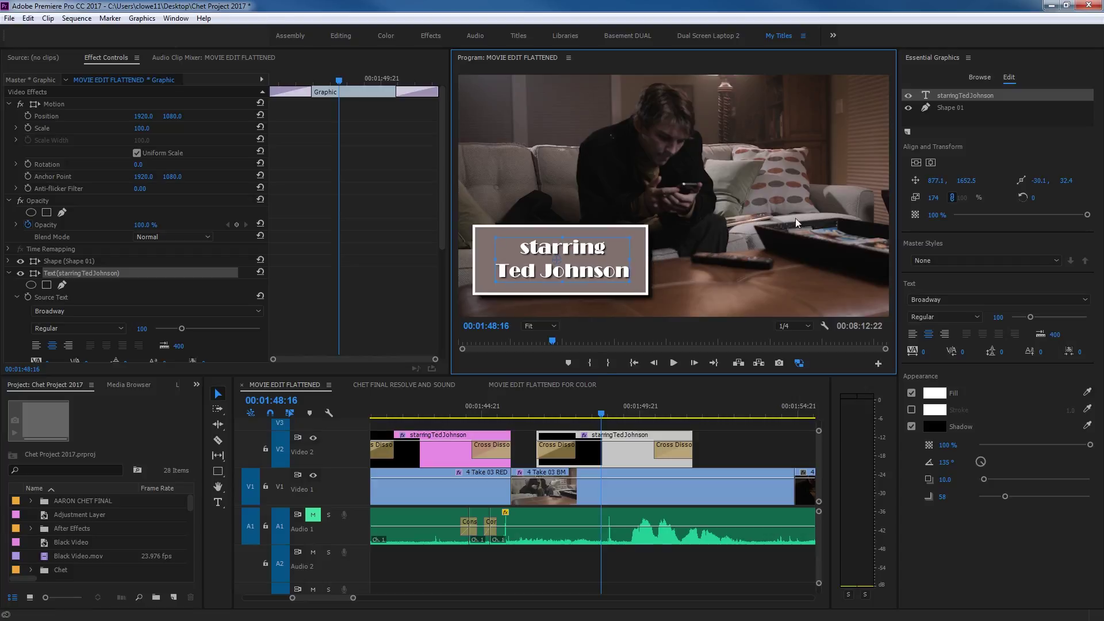
# - Replace the credit wording with 'and' above the second actor's name
pyautogui.click(218, 503)
pyautogui.doubleClick(585, 279)
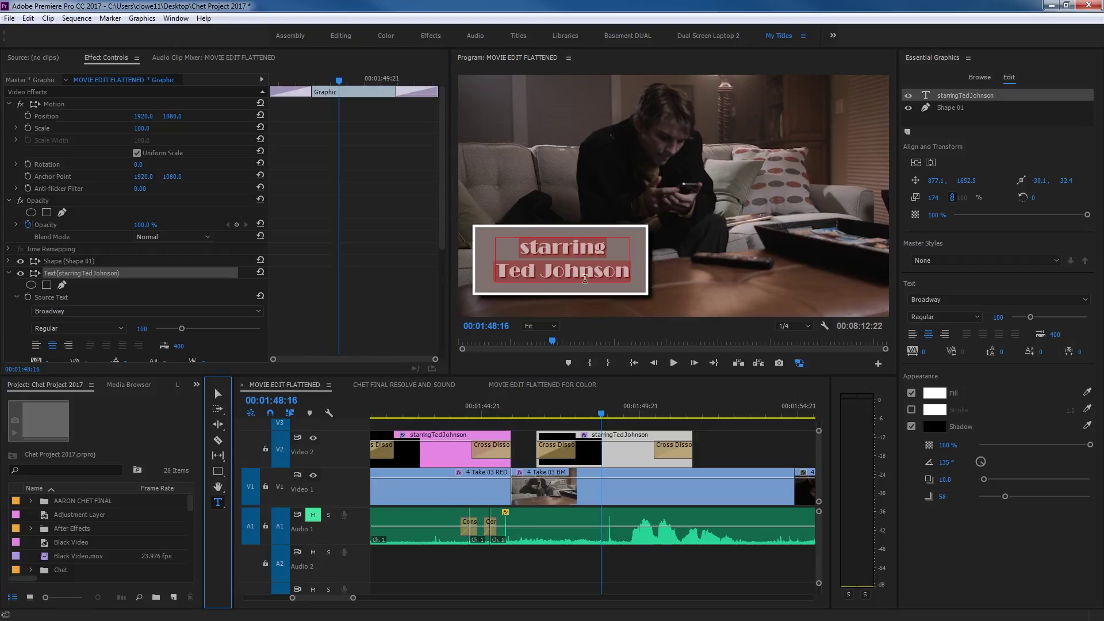
pyautogui.write('and Joanna Morestein')
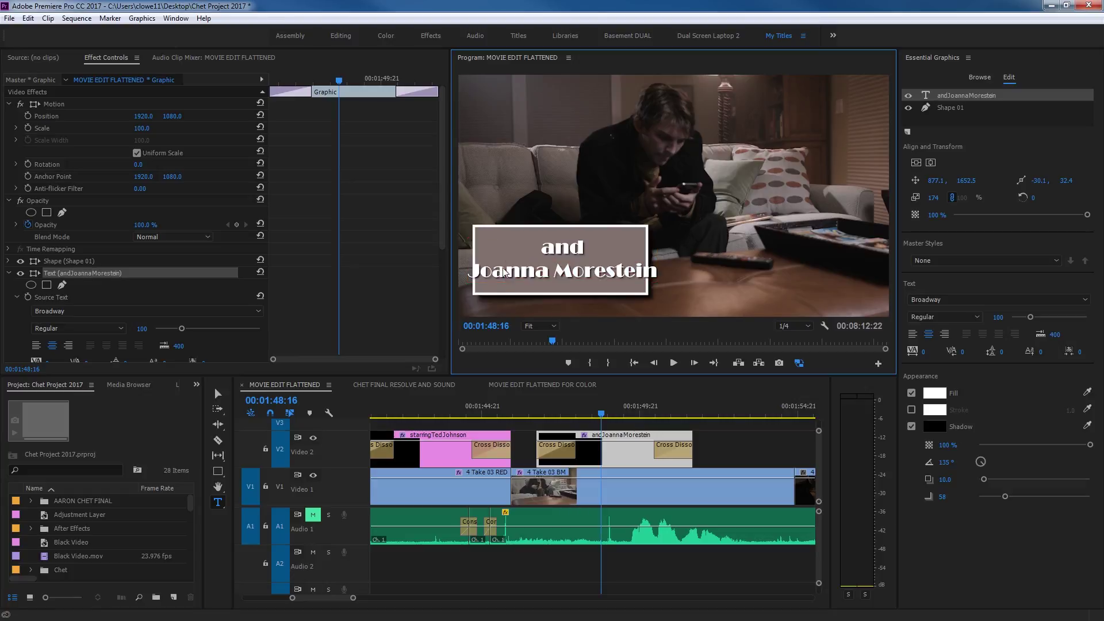
pyautogui.hotkey('ctrl', 'a')
pyautogui.press('Escape')
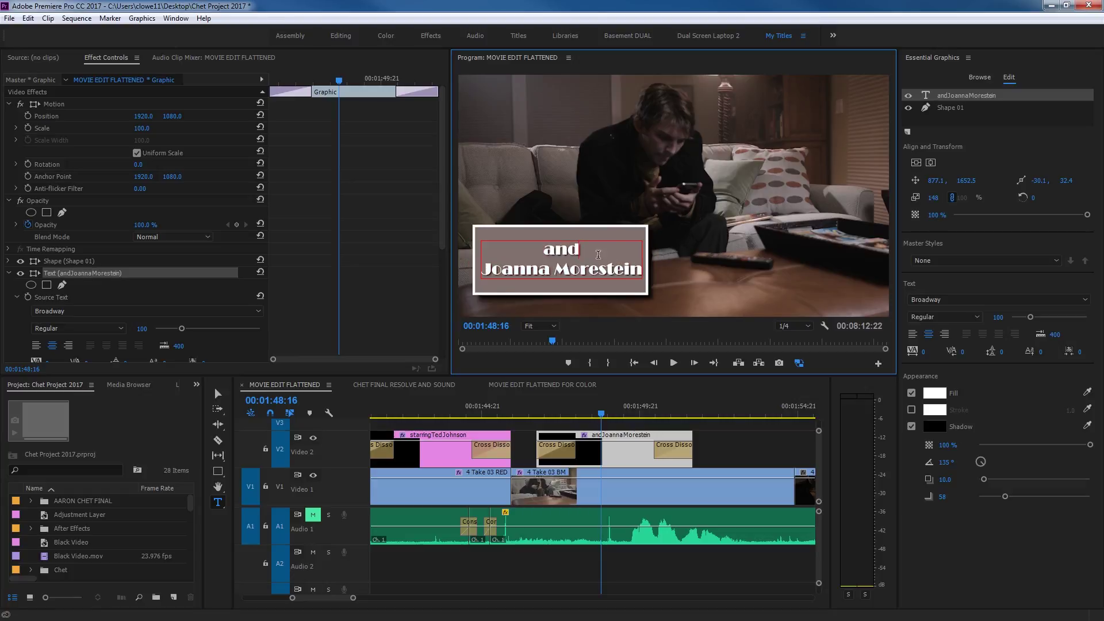
pyautogui.press('Escape')
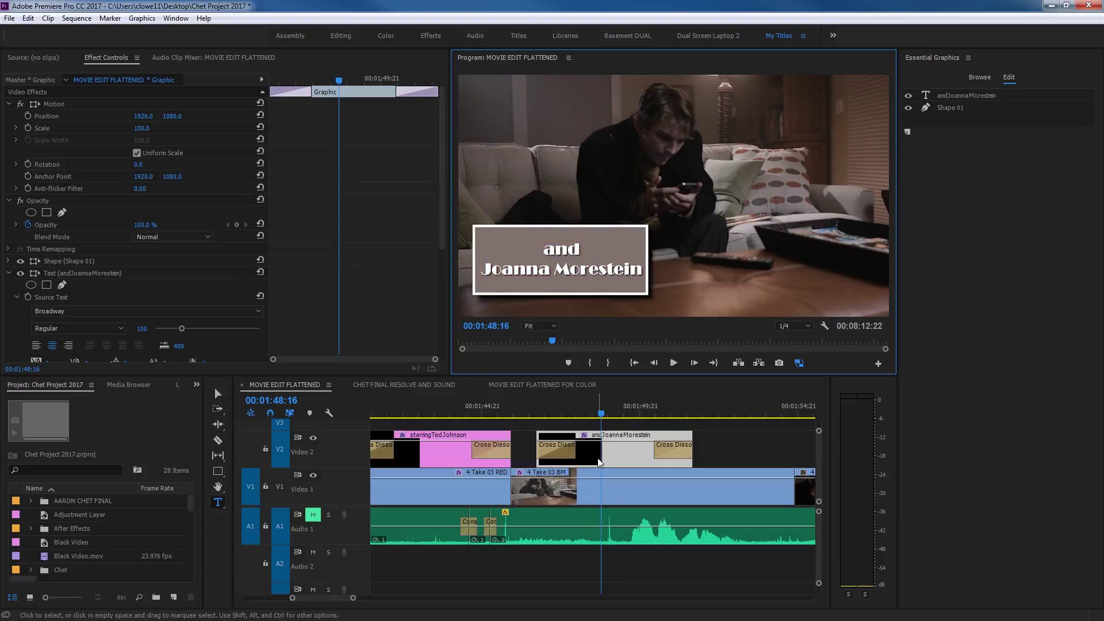
pyautogui.click(594, 436)
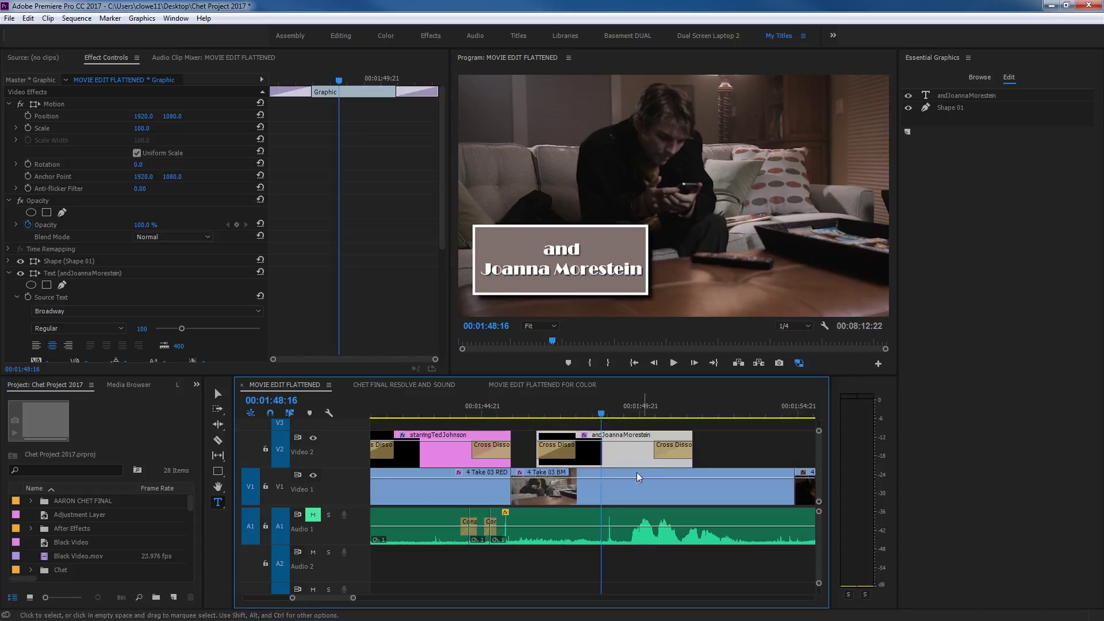
pyautogui.click(446, 415)
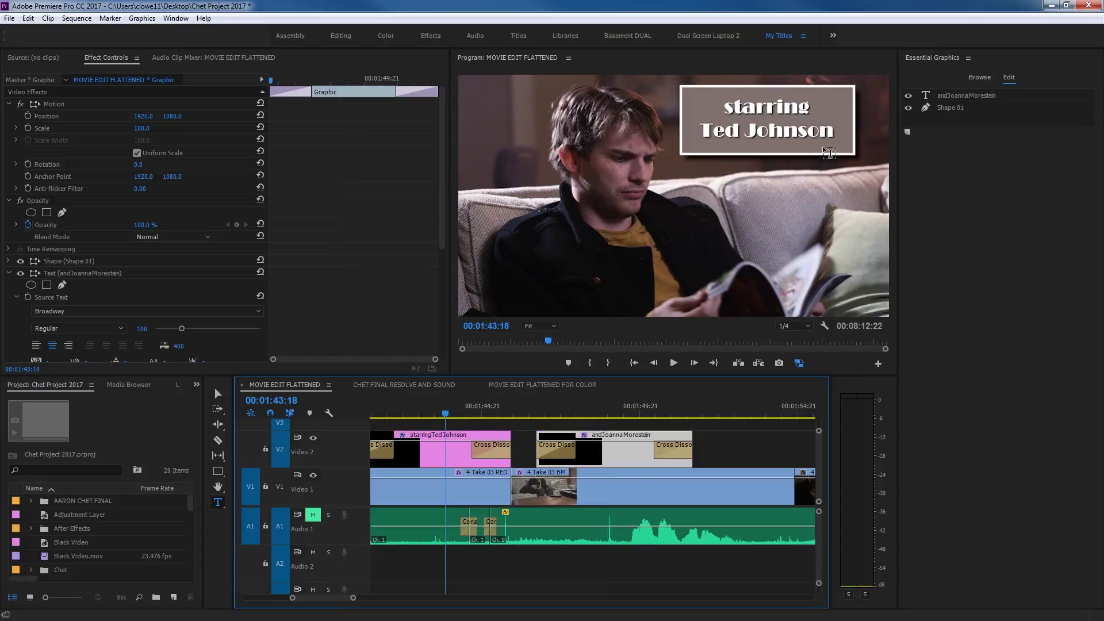
pyautogui.click(621, 437)
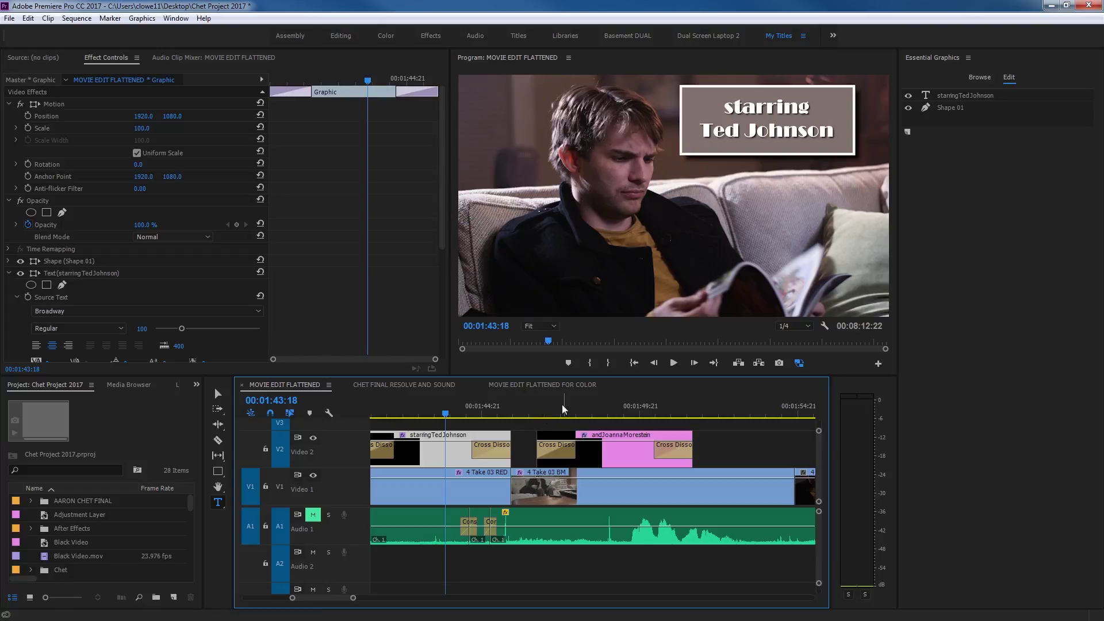
pyautogui.click(611, 415)
pyautogui.click(617, 433)
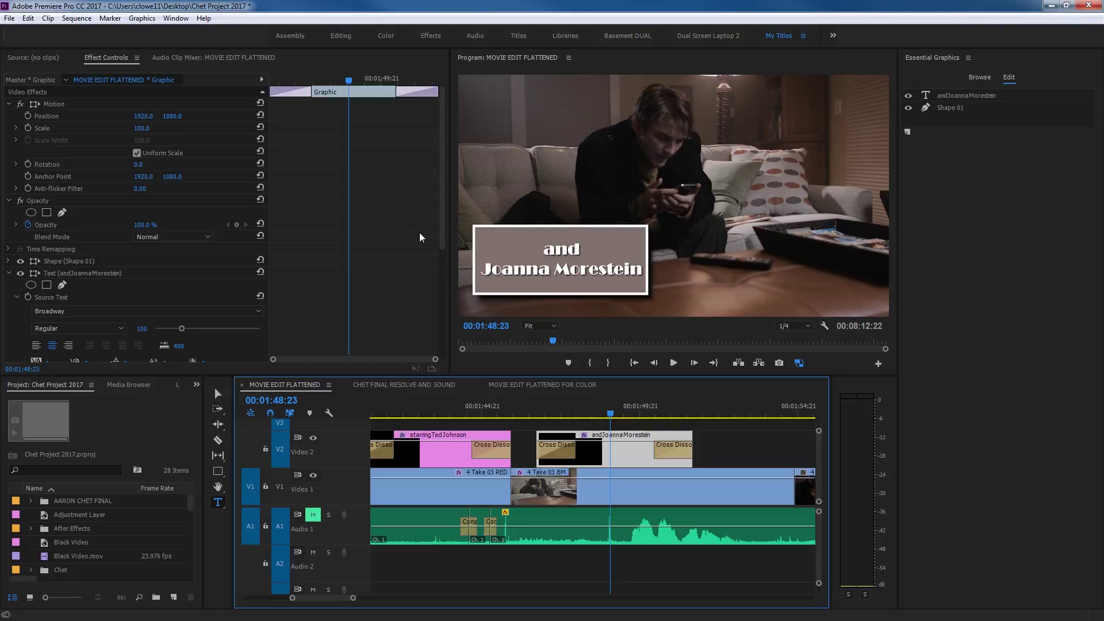
# - Show the second credit's Shape 01 and text layer properties, collapsing the Text effect settings
pyautogui.moveTo(442, 225); pyautogui.dragTo(451, 351)
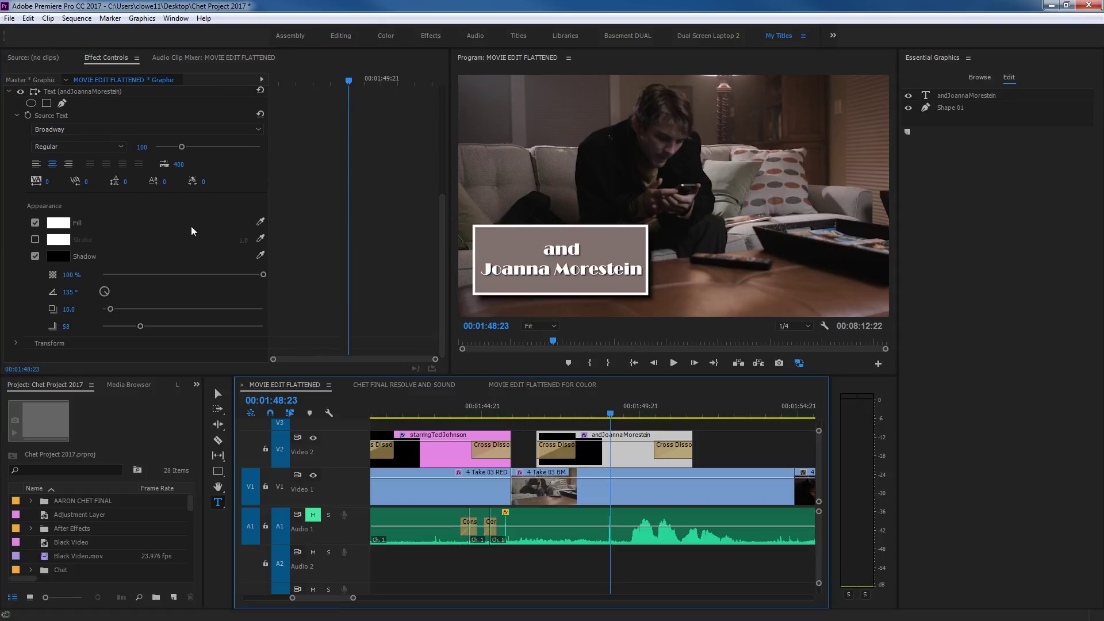
pyautogui.moveTo(440, 257); pyautogui.dragTo(388, 189)
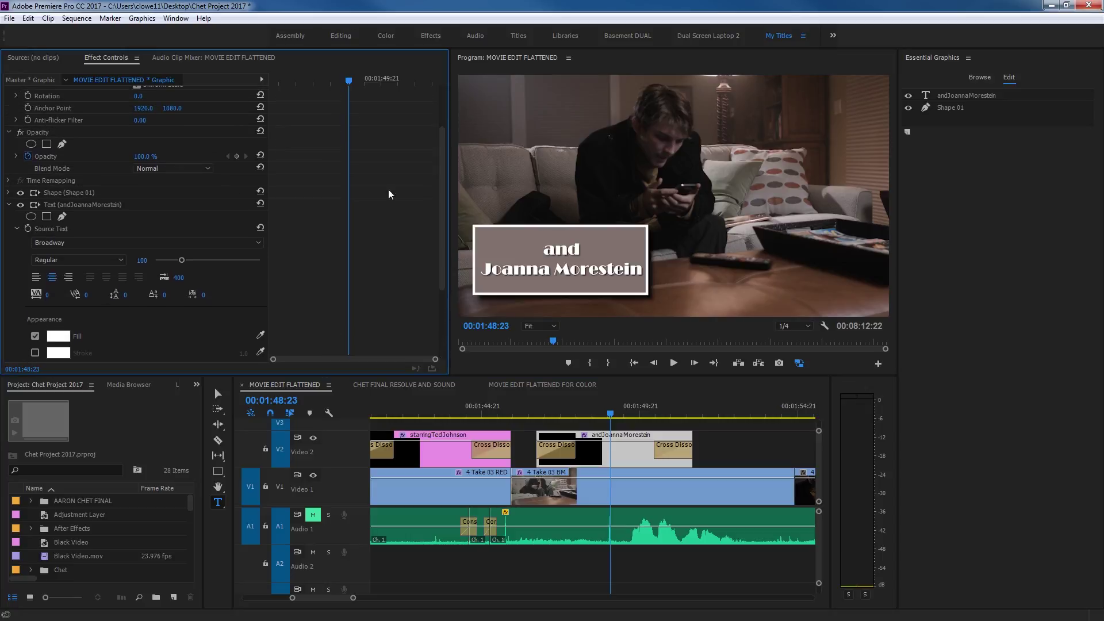
pyautogui.click(69, 193)
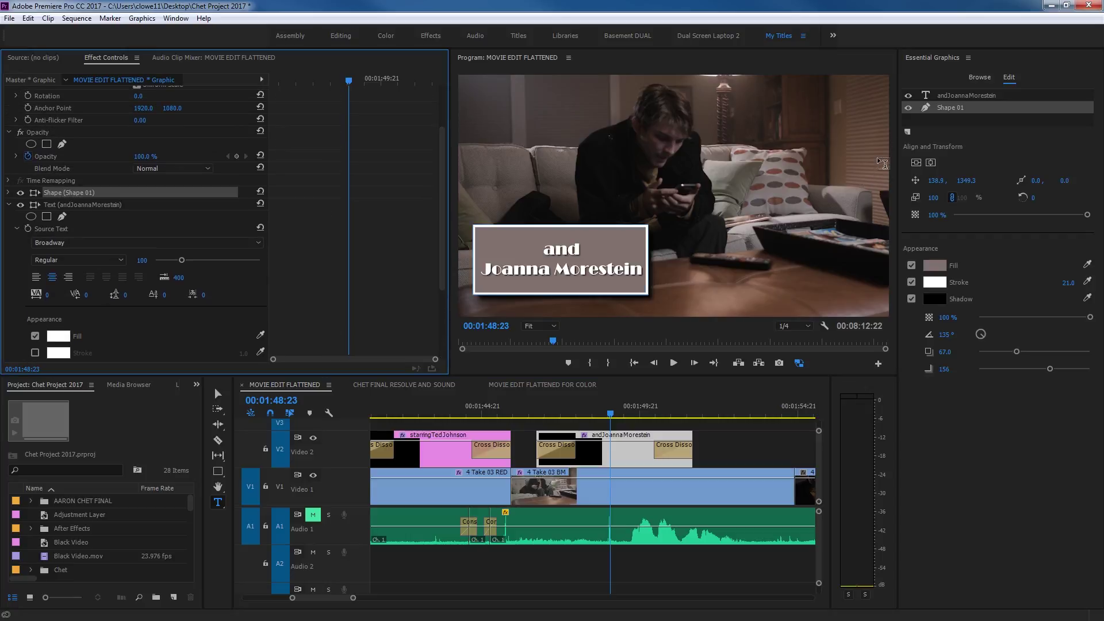
pyautogui.click(947, 111)
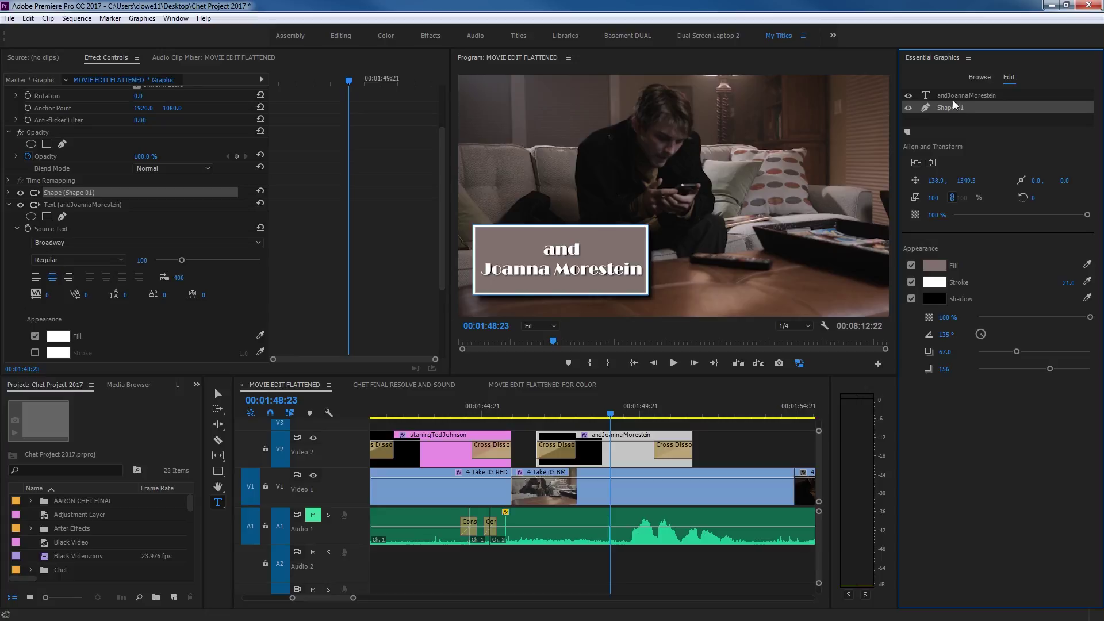
pyautogui.click(954, 97)
pyautogui.click(66, 194)
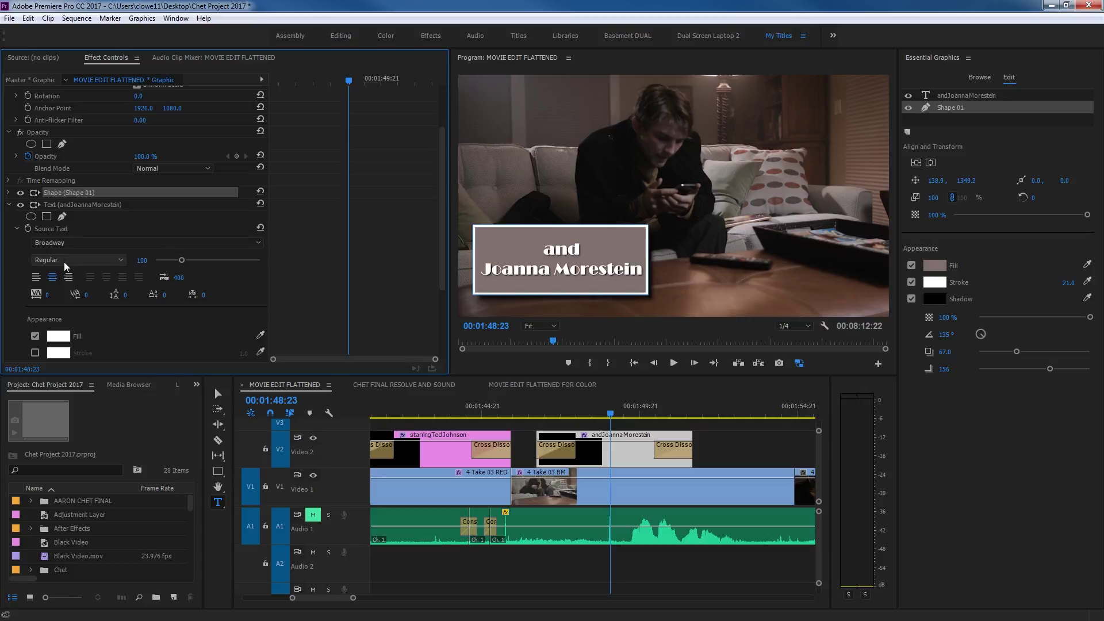
pyautogui.click(9, 205)
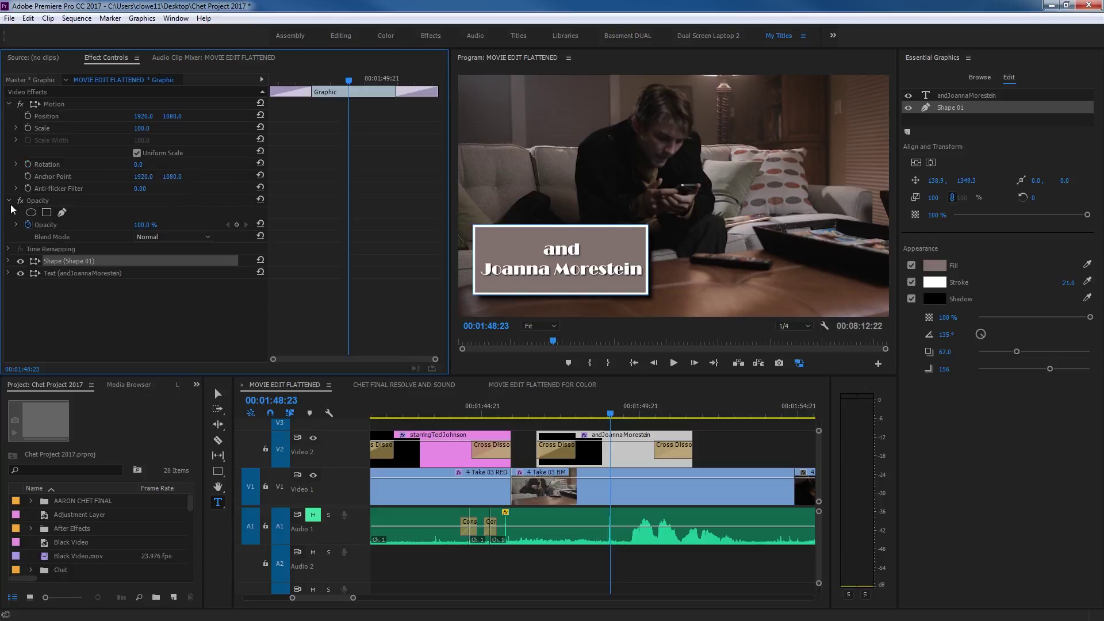
pyautogui.click(88, 274)
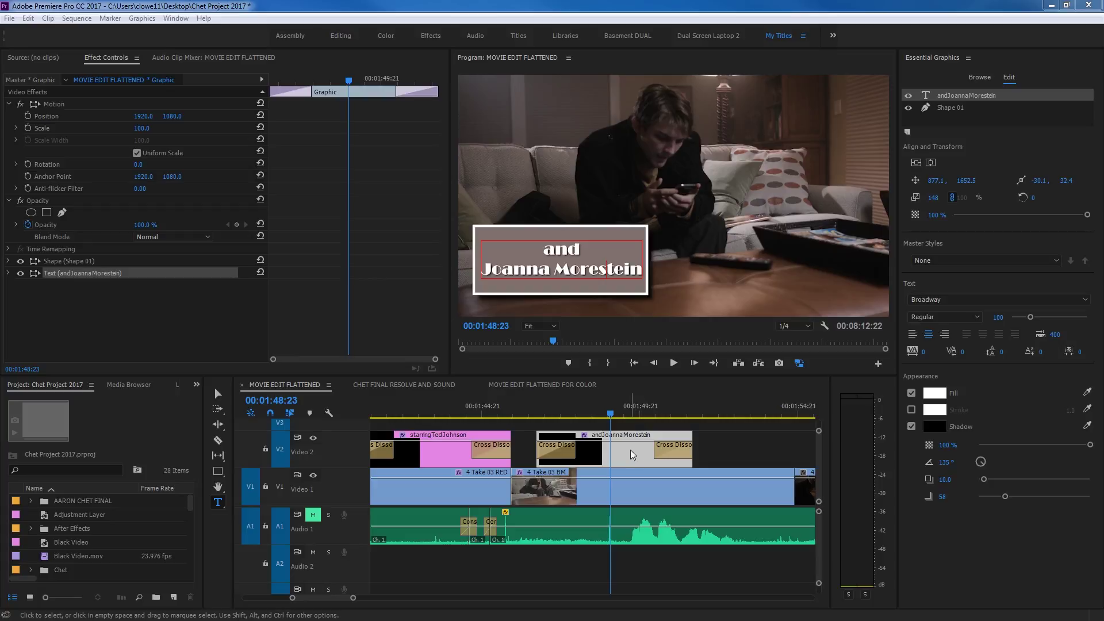
# - Open the context menu of the second credit clip on track V2
pyautogui.rightClick(609, 447)
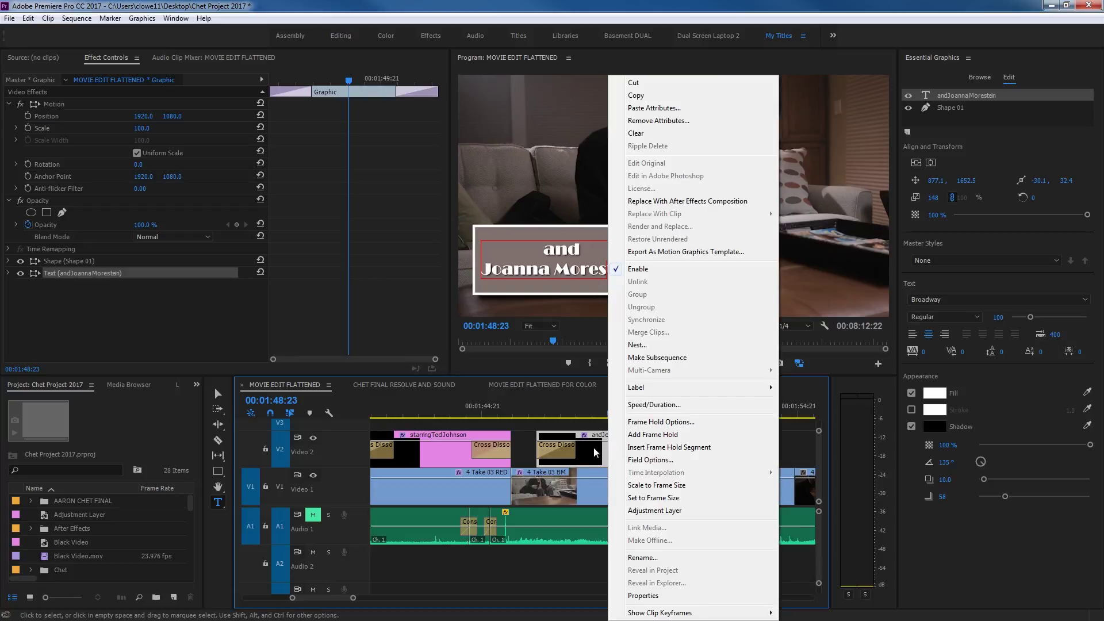
pyautogui.click(593, 447)
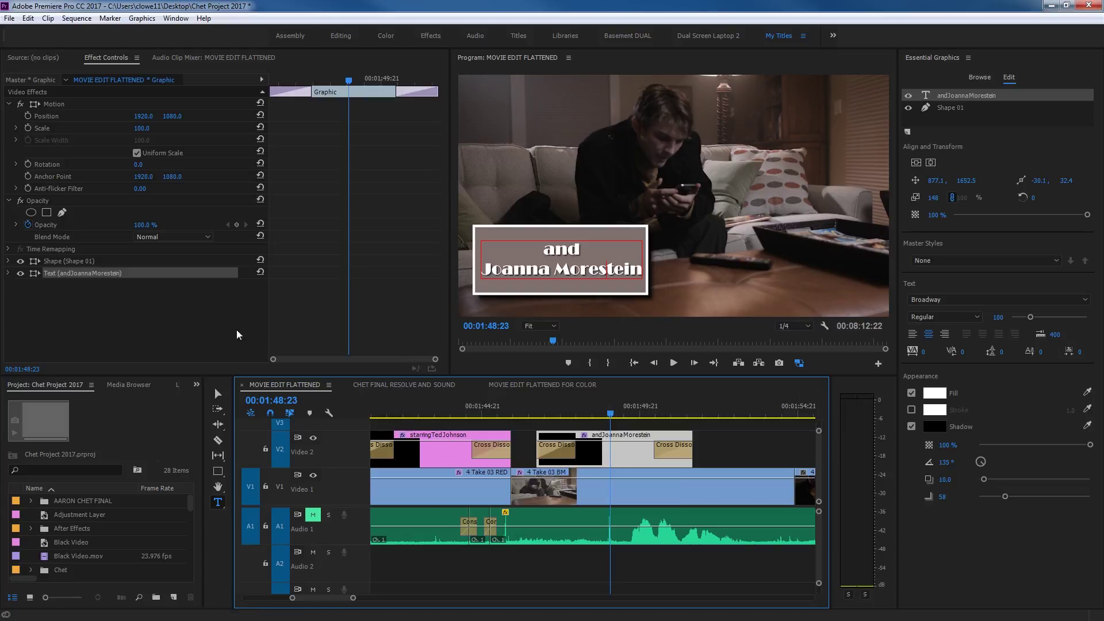
pyautogui.rightClick(612, 453)
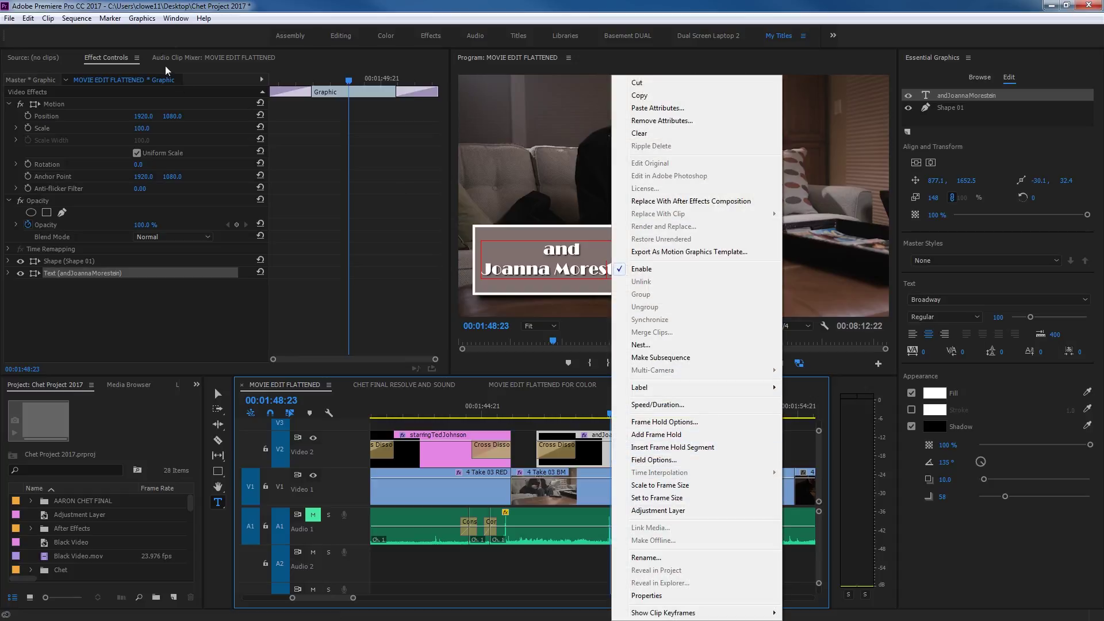
# - Start a Motion Graphics Template export of the second credit with destination Local Drive
pyautogui.click(687, 256)
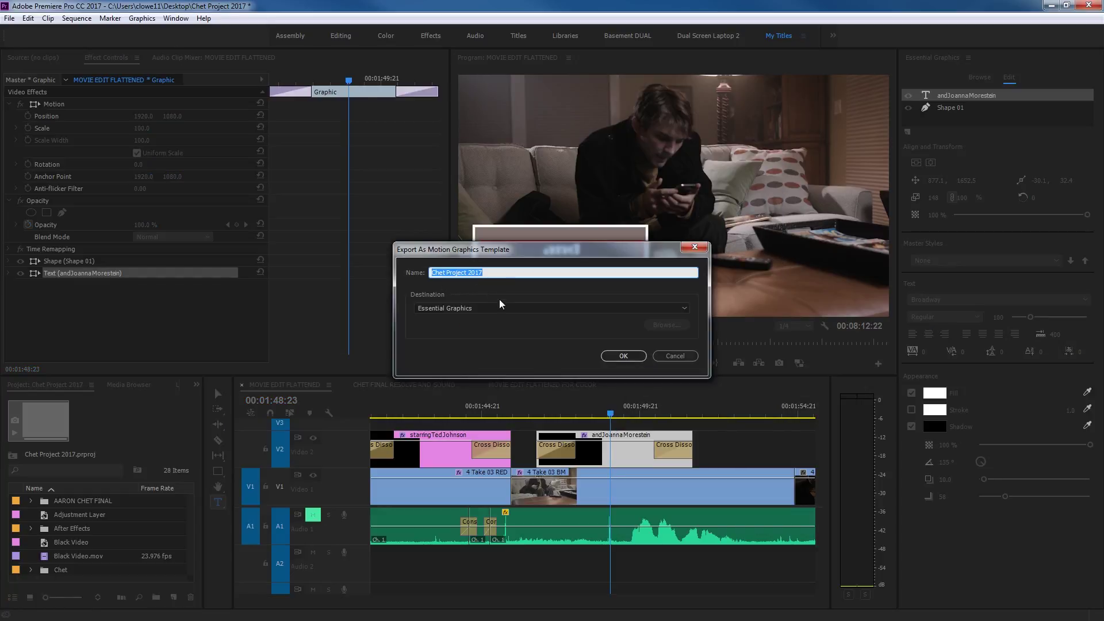
pyautogui.click(498, 309)
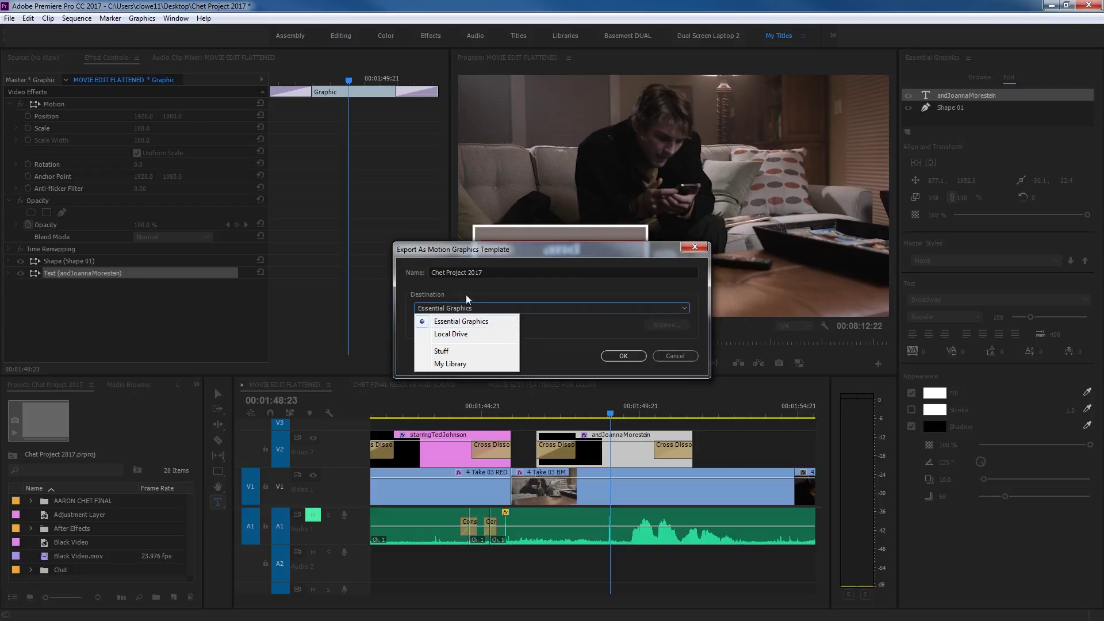
pyautogui.click(451, 335)
pyautogui.click(508, 314)
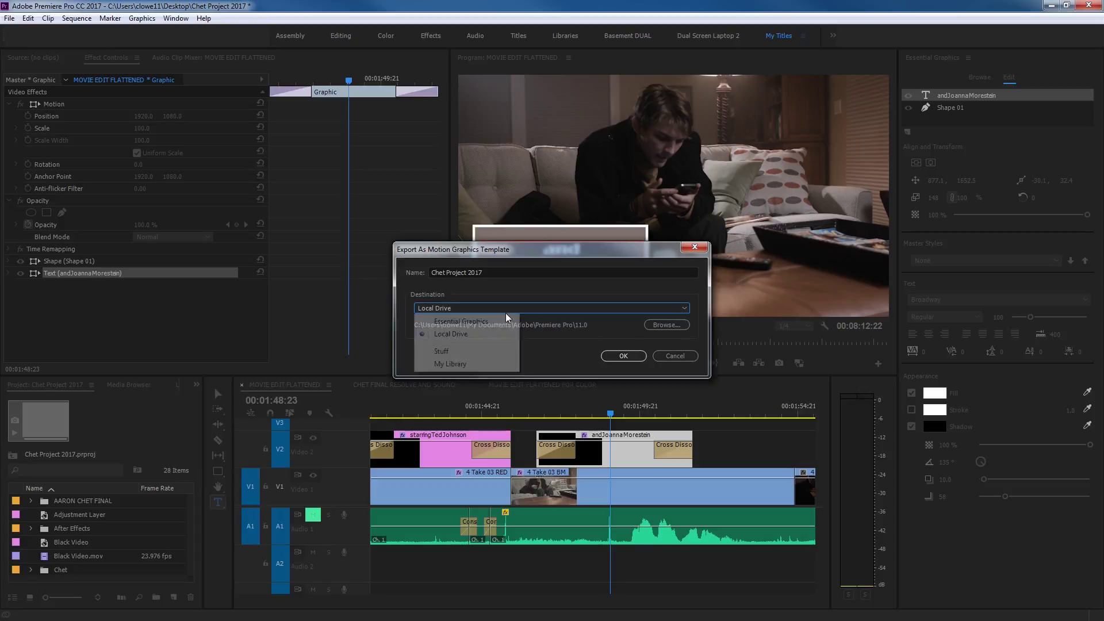
pyautogui.click(472, 320)
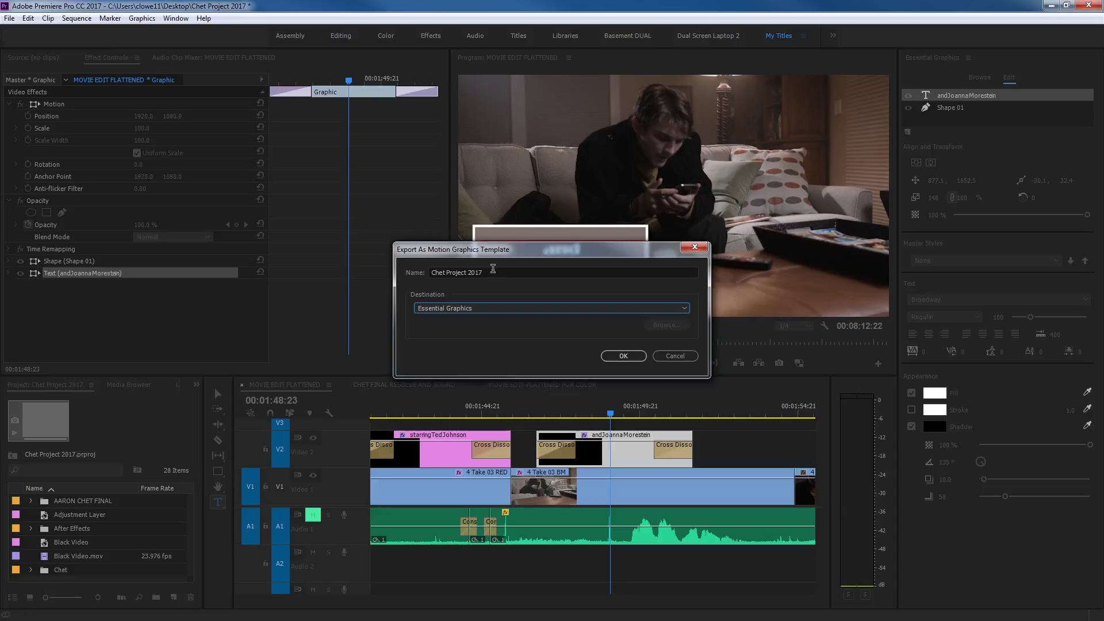
pyautogui.click(491, 305)
pyautogui.click(466, 333)
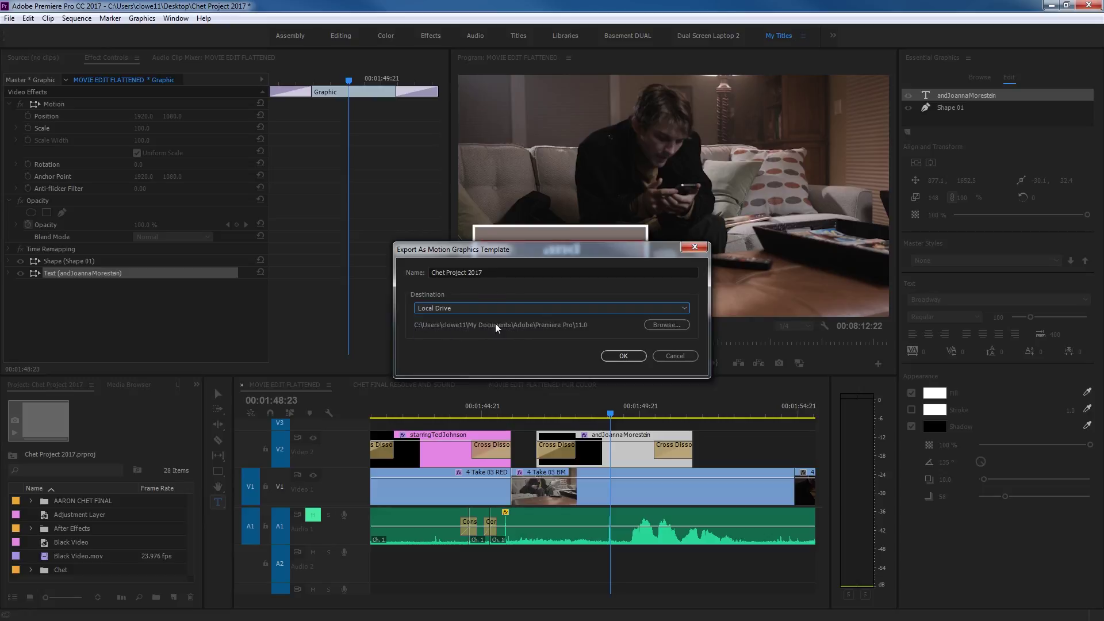
# - Set the template's save folder to Desktop and confirm the export
pyautogui.click(666, 325)
pyautogui.click(228, 149)
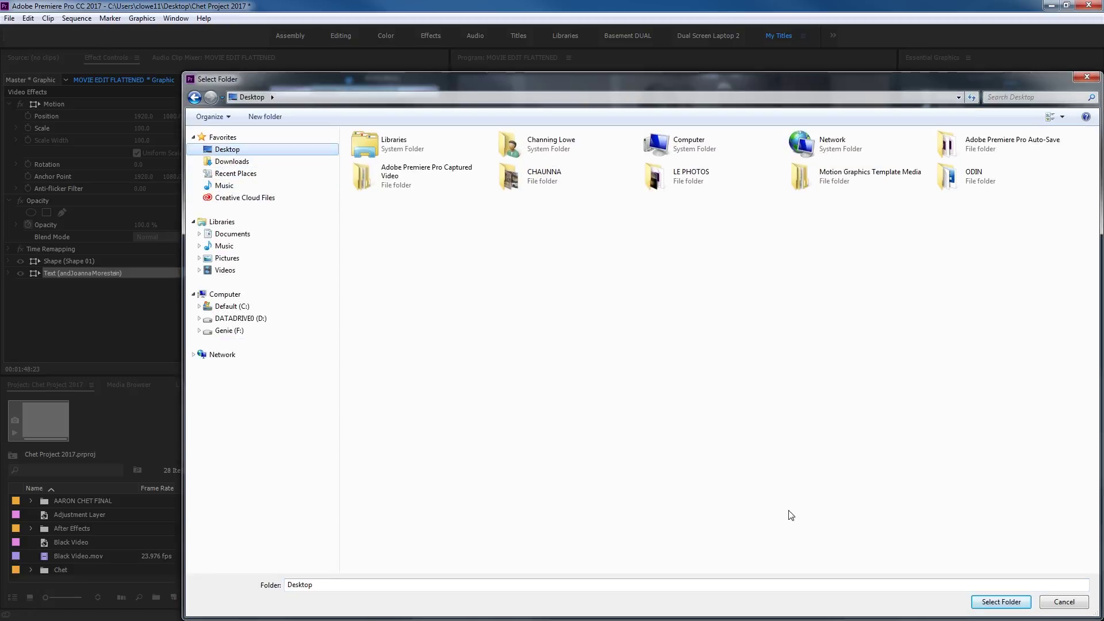
pyautogui.click(982, 596)
pyautogui.moveTo(503, 273); pyautogui.dragTo(368, 278)
pyautogui.press('Return')
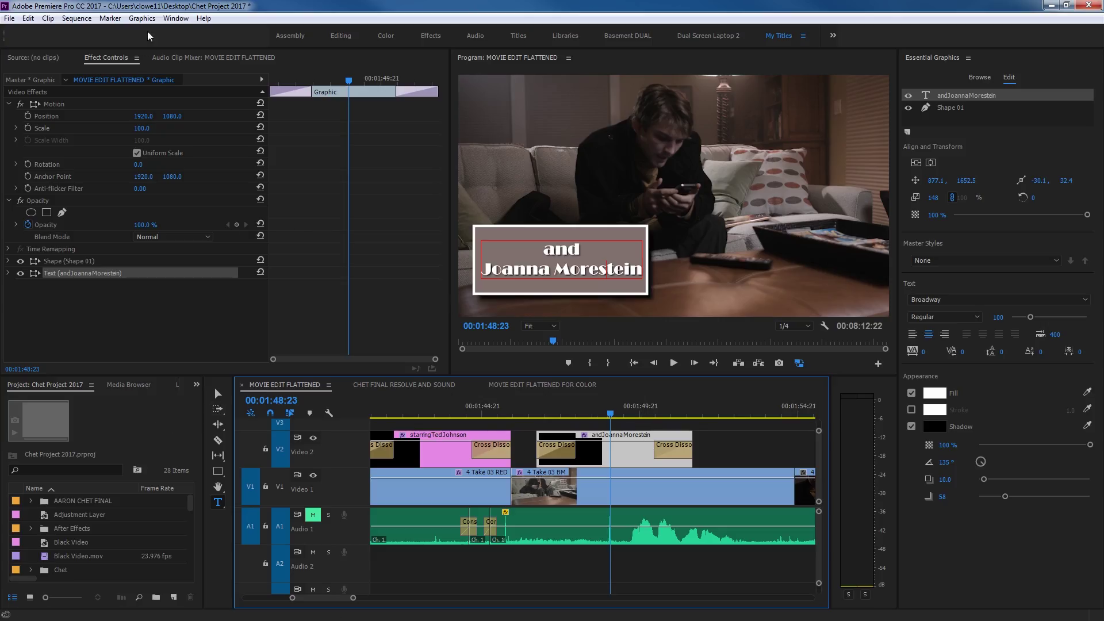
pyautogui.click(147, 20)
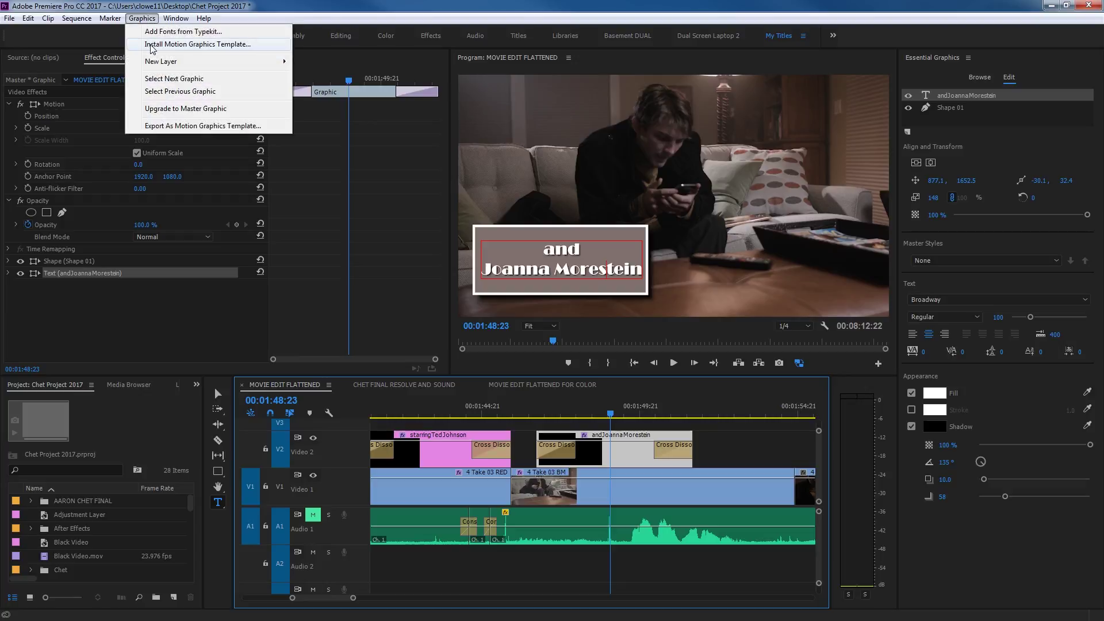
pyautogui.click(152, 45)
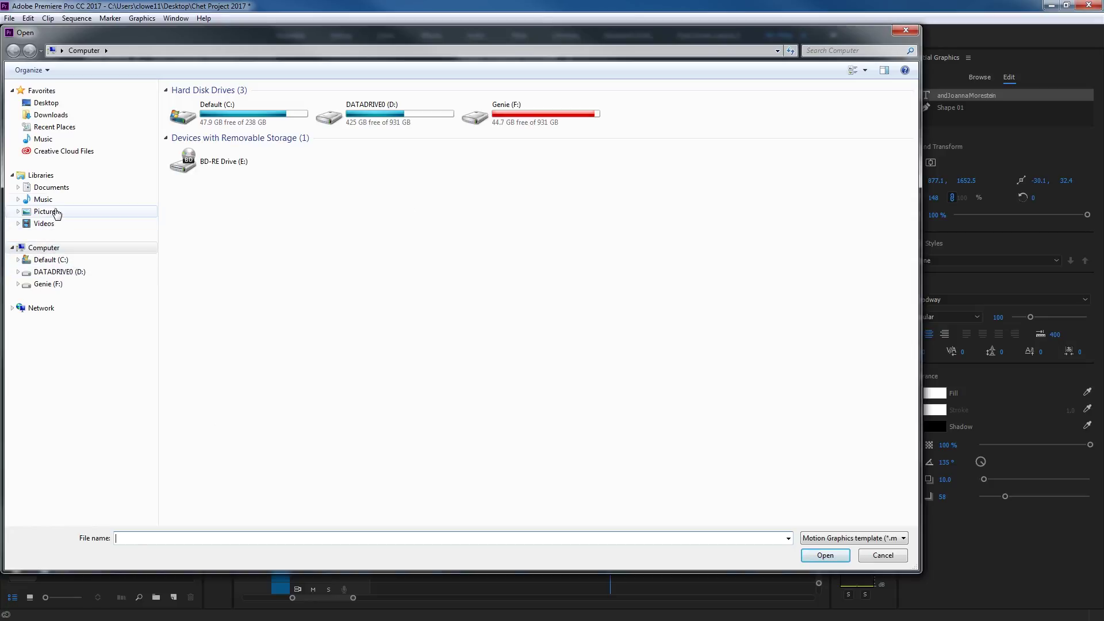
pyautogui.click(58, 108)
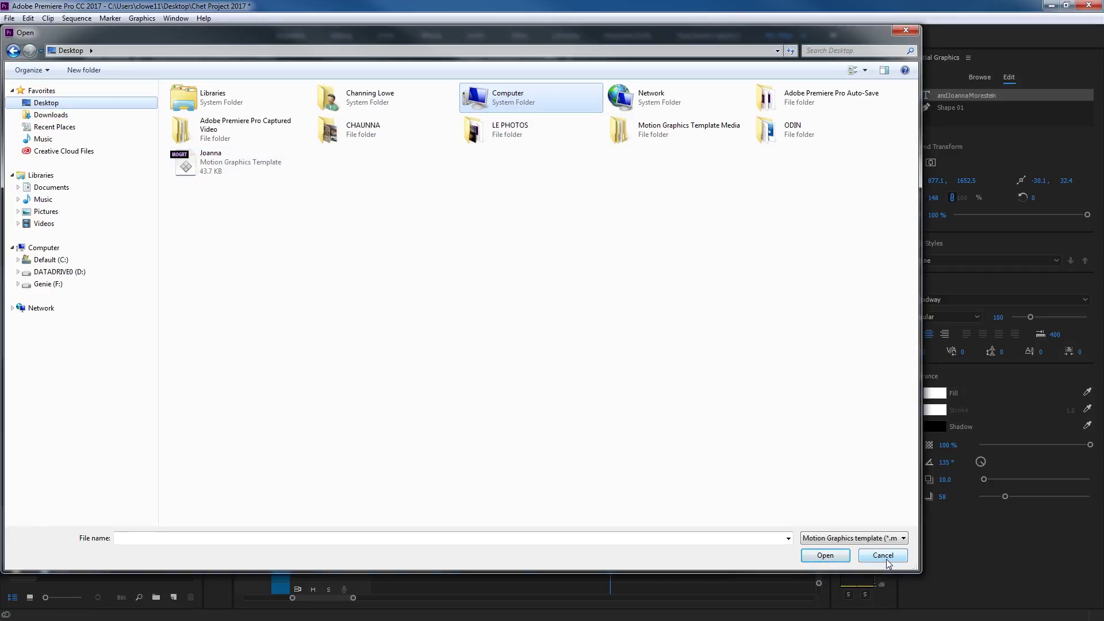
pyautogui.rightClick(214, 167)
pyautogui.click(180, 199)
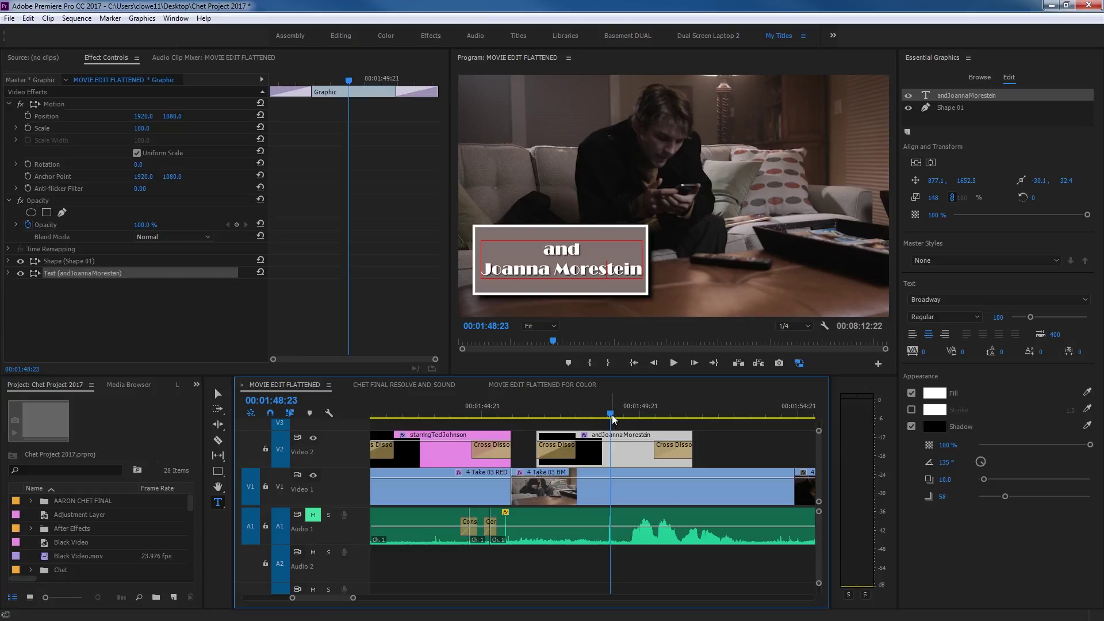
# - Open the Project panel's New Item list and close it without choosing anything
pyautogui.click(178, 570)
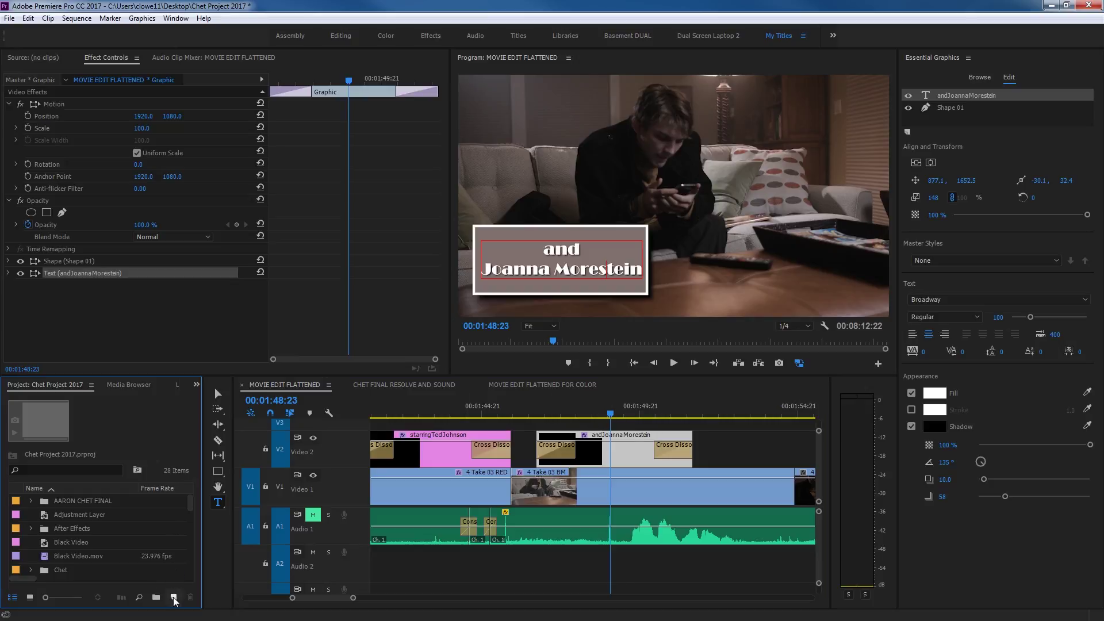
pyautogui.click(174, 598)
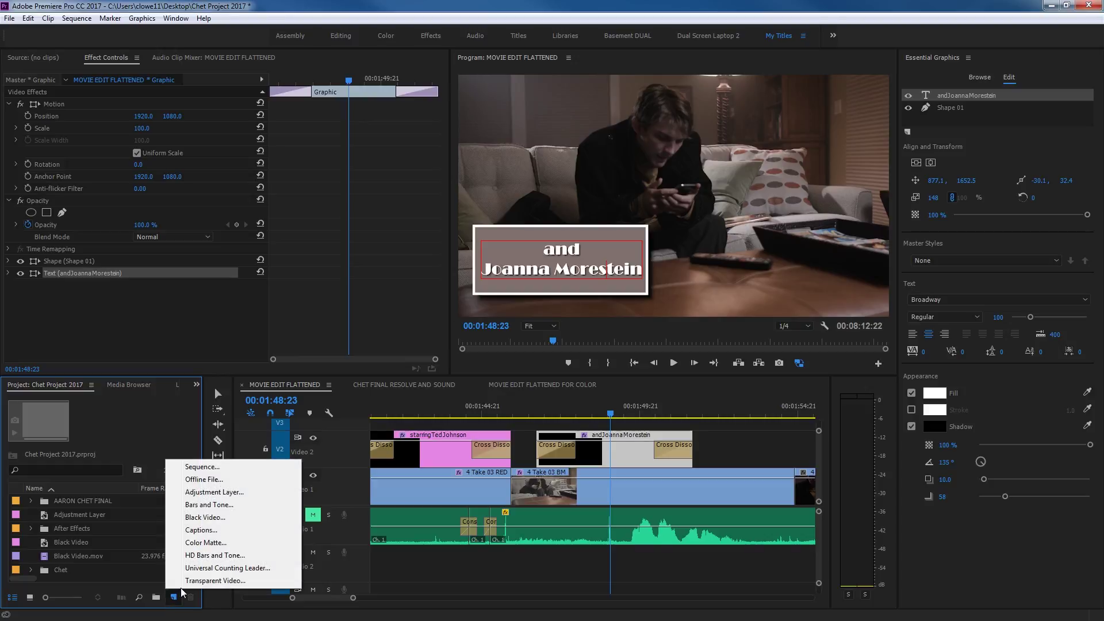
pyautogui.click(207, 472)
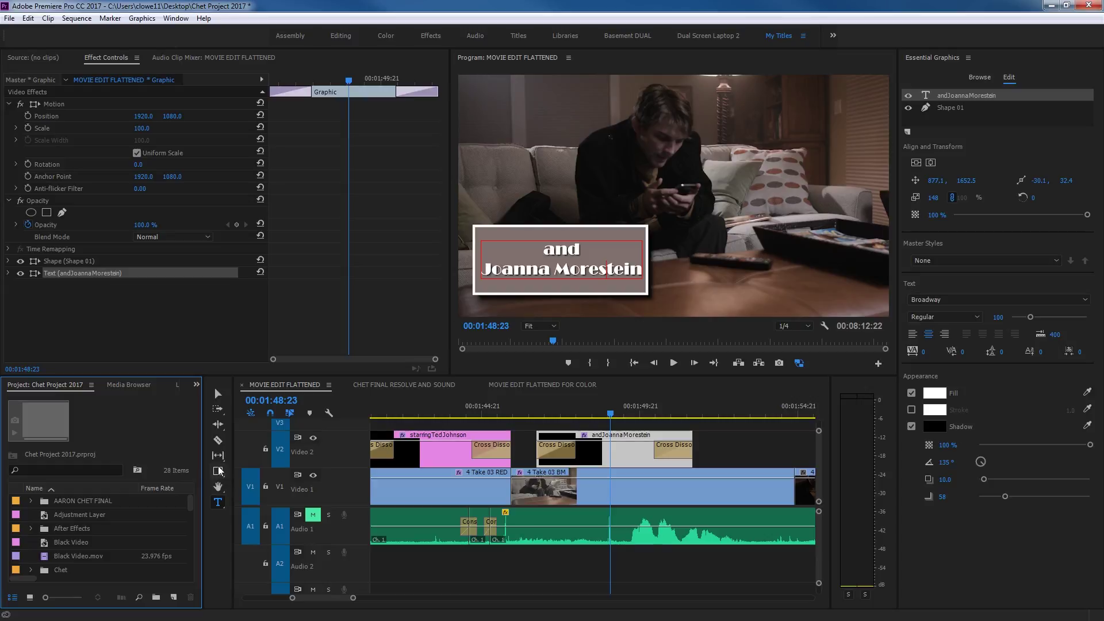
# - Select then deselect both credit clips, and move the playhead to 00:01:49:17
pyautogui.moveTo(747, 437); pyautogui.dragTo(412, 457)
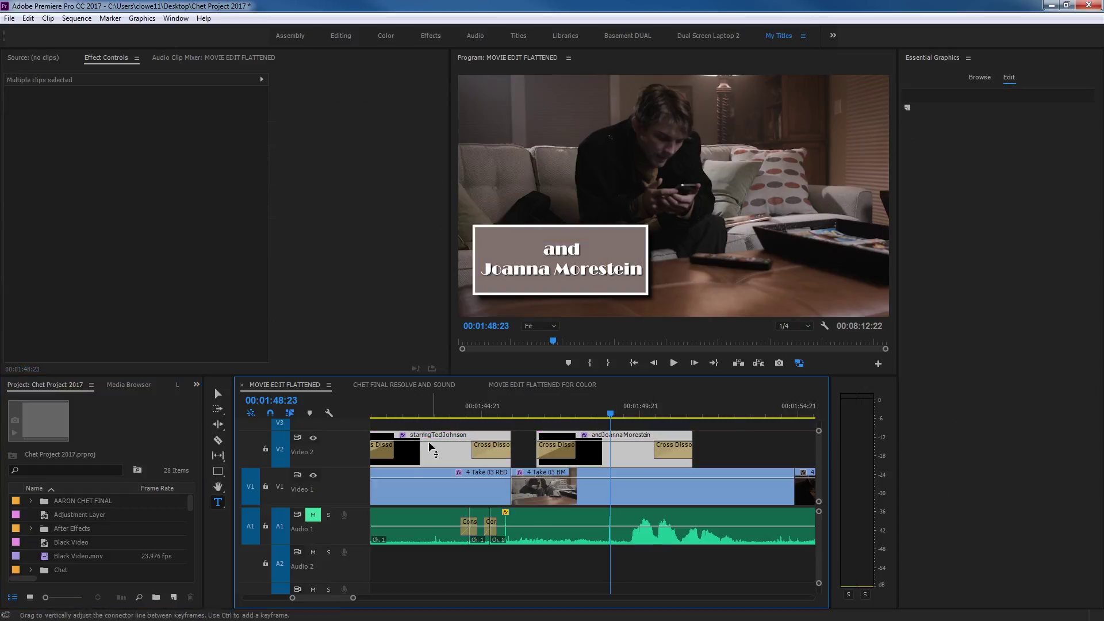
pyautogui.click(777, 435)
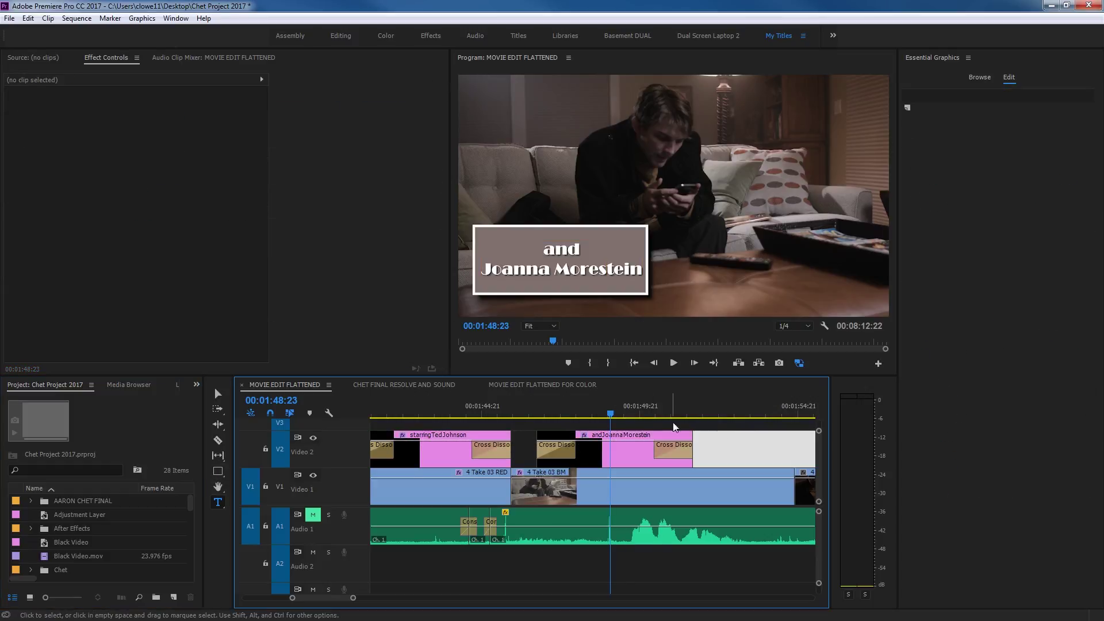
pyautogui.click(634, 413)
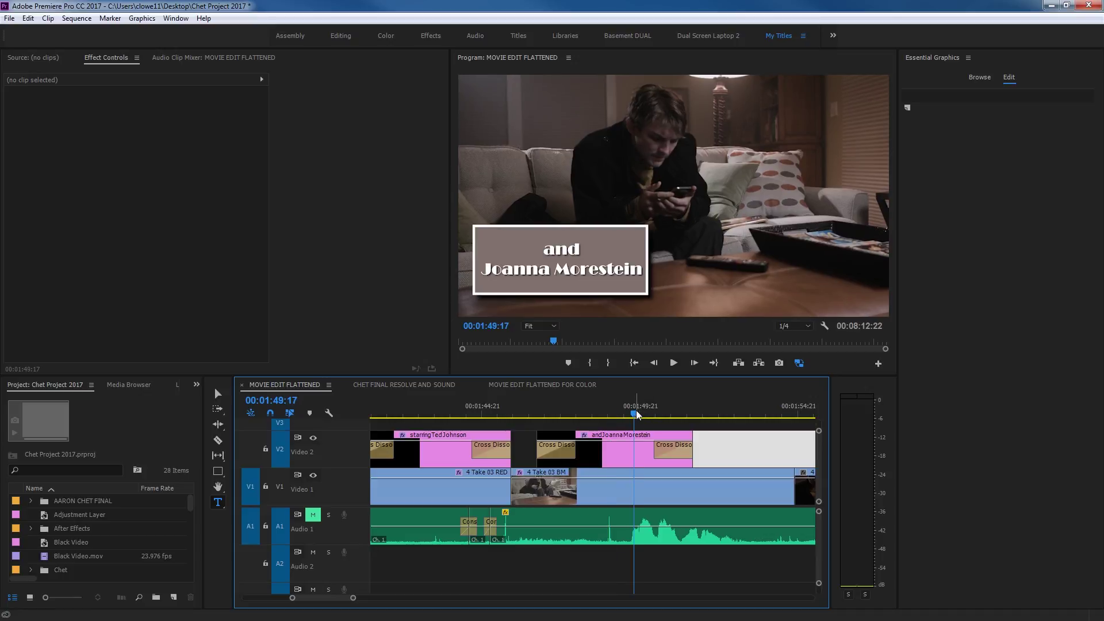
pyautogui.hotkey('shift', '5')
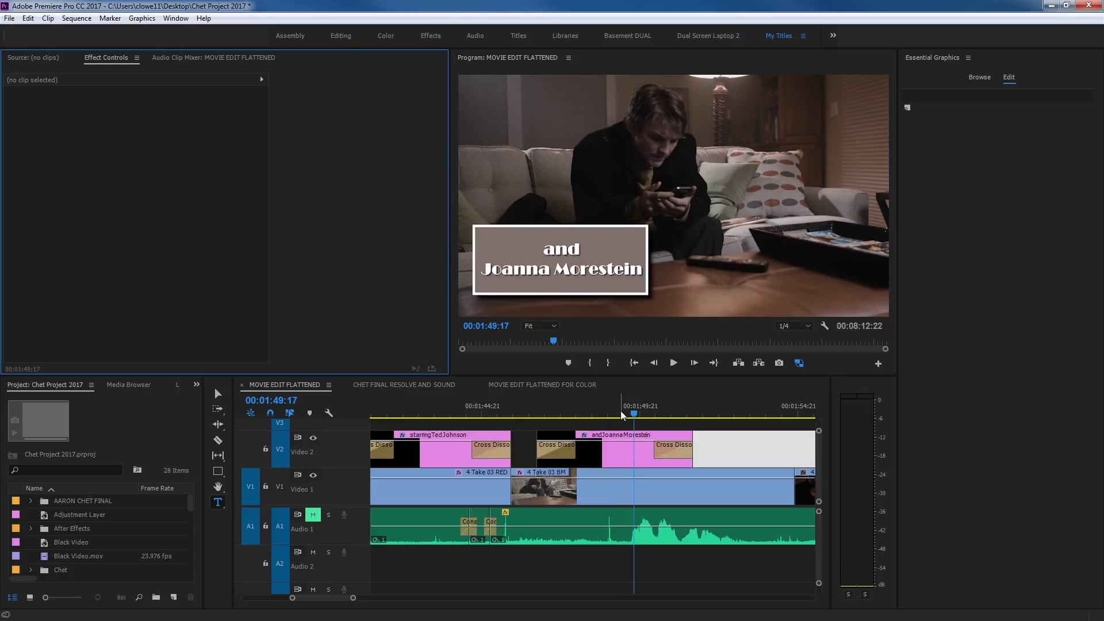